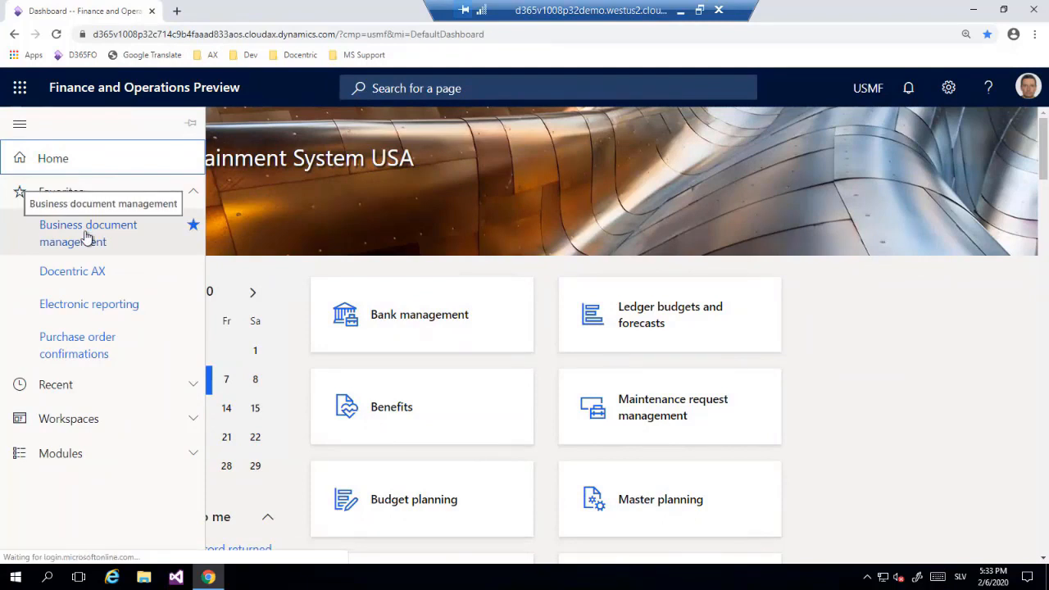
Open the Business document management workspace and start editing the Demo PO (Excel) purchase order template.
{"action": "left_click", "coordinate": [87, 236]}
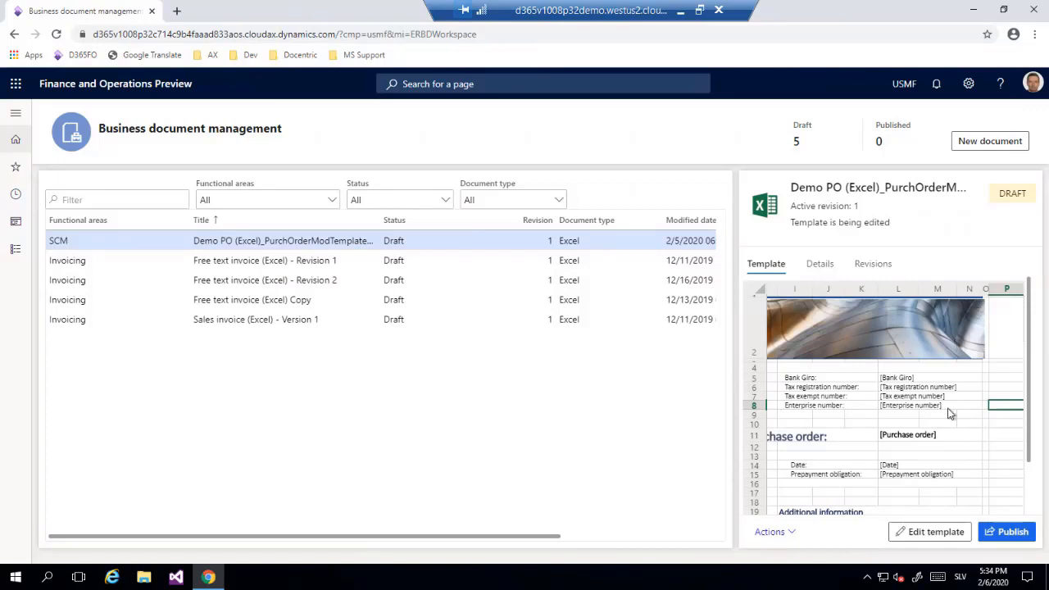
{"action": "left_click", "coordinate": [936, 531]}
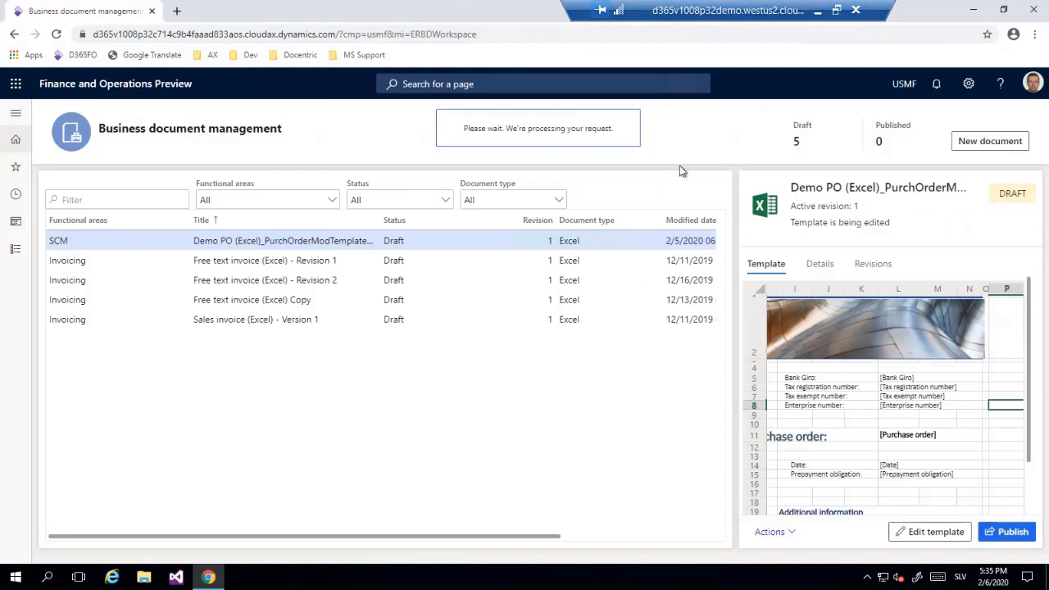
Duplicate the browser tab and open the Office 365 home page in it through a web search for "office 365".
{"action": "right_click", "coordinate": [134, 16]}
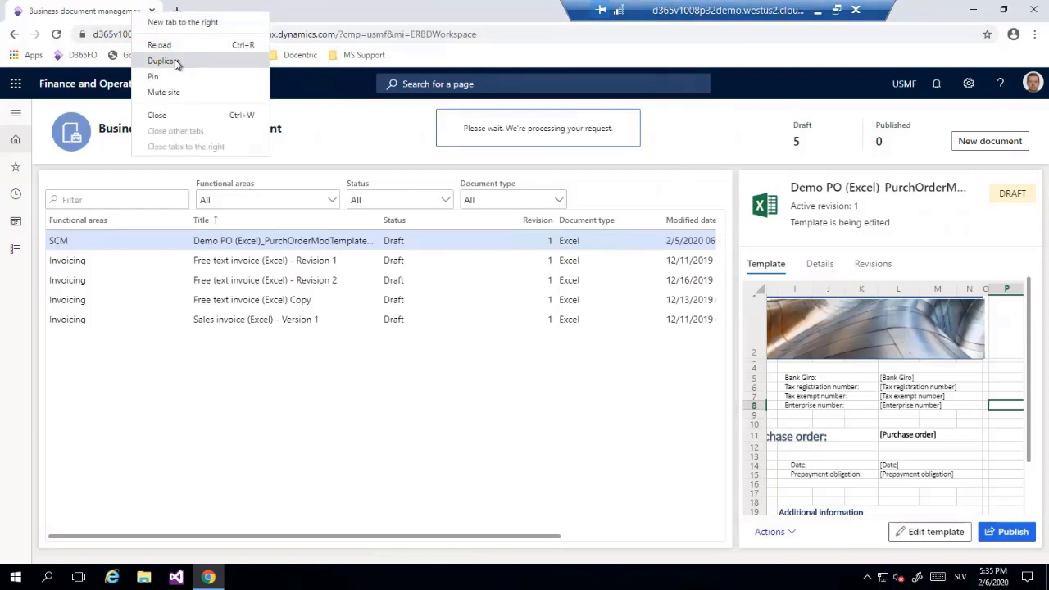
{"action": "left_click", "coordinate": [177, 62]}
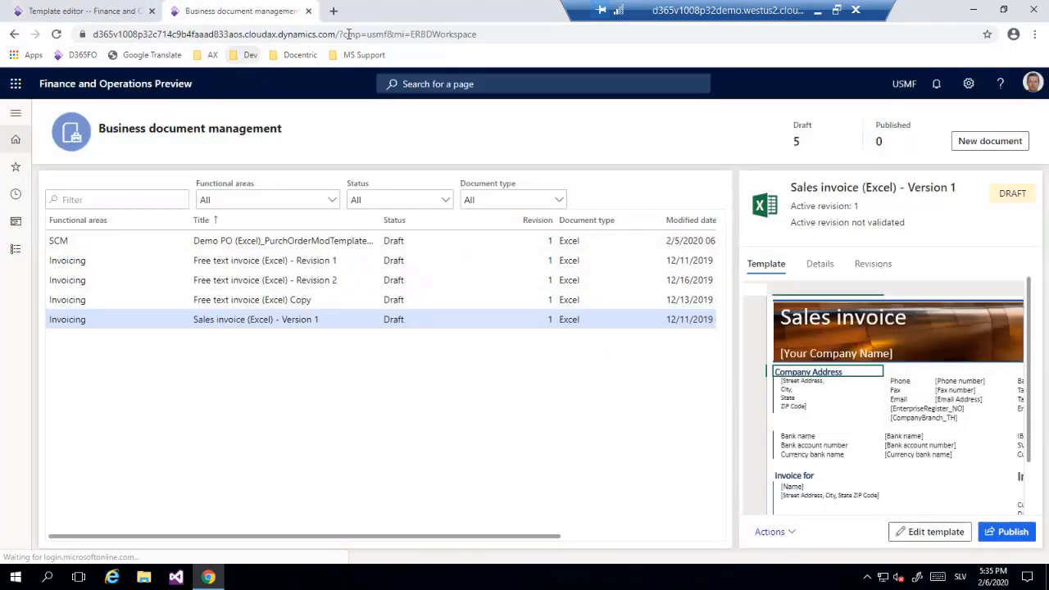
{"action": "left_click", "coordinate": [507, 36]}
{"action": "type", "text": "offic"}
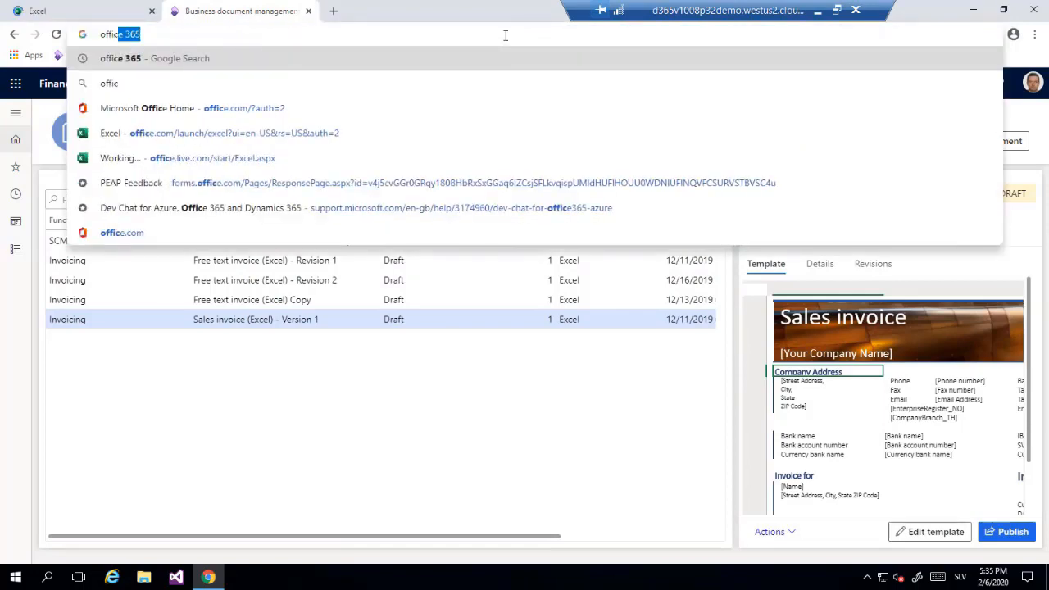
{"action": "key", "text": "Return"}
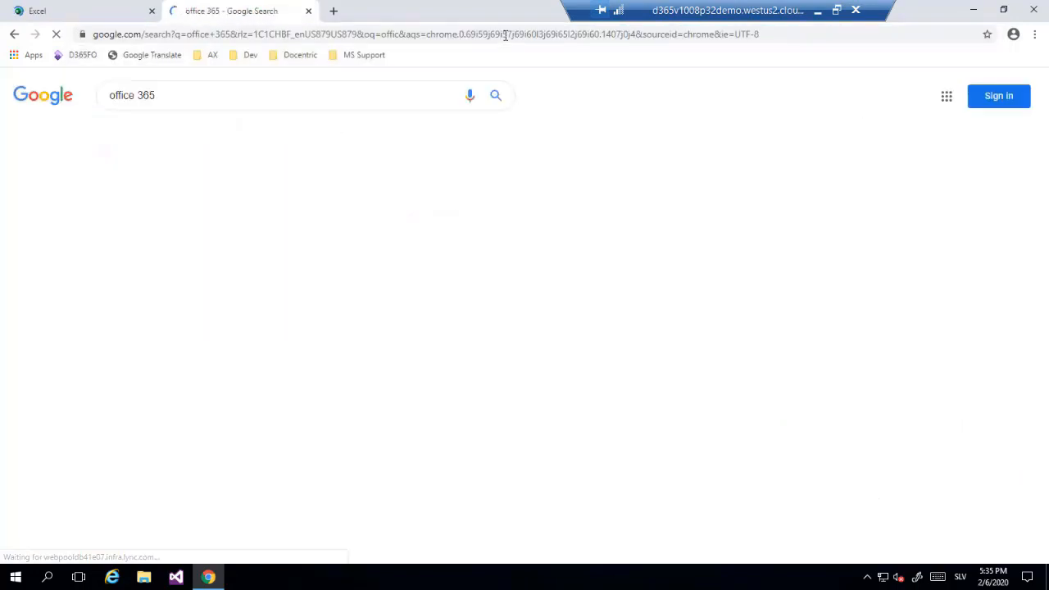
{"action": "left_click", "coordinate": [215, 207]}
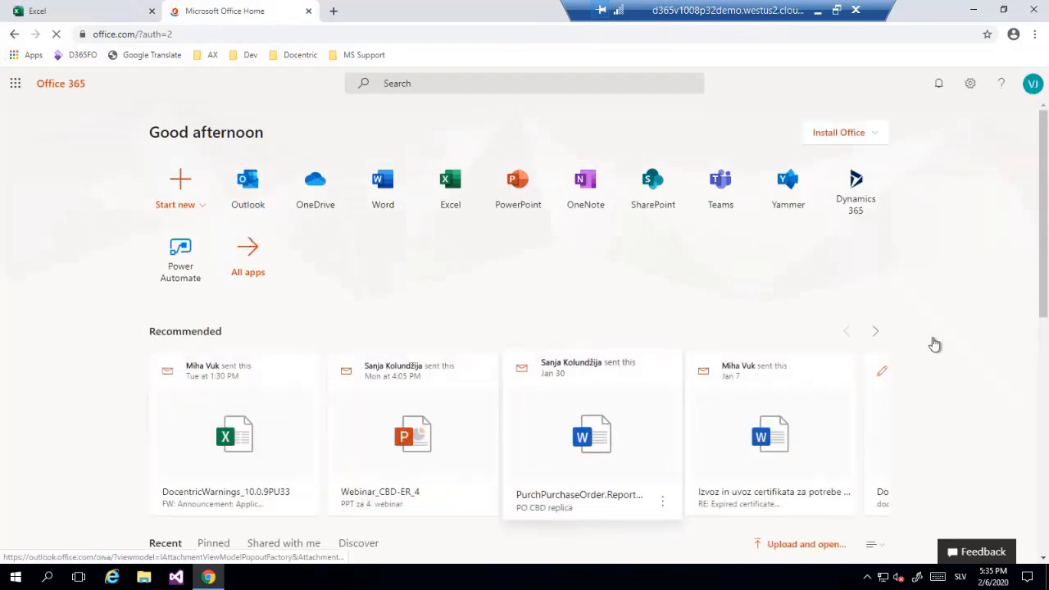
Return to the Business document management workspace and open the Demo PO (Excel) template for editing.
{"action": "left_click", "coordinate": [65, 16]}
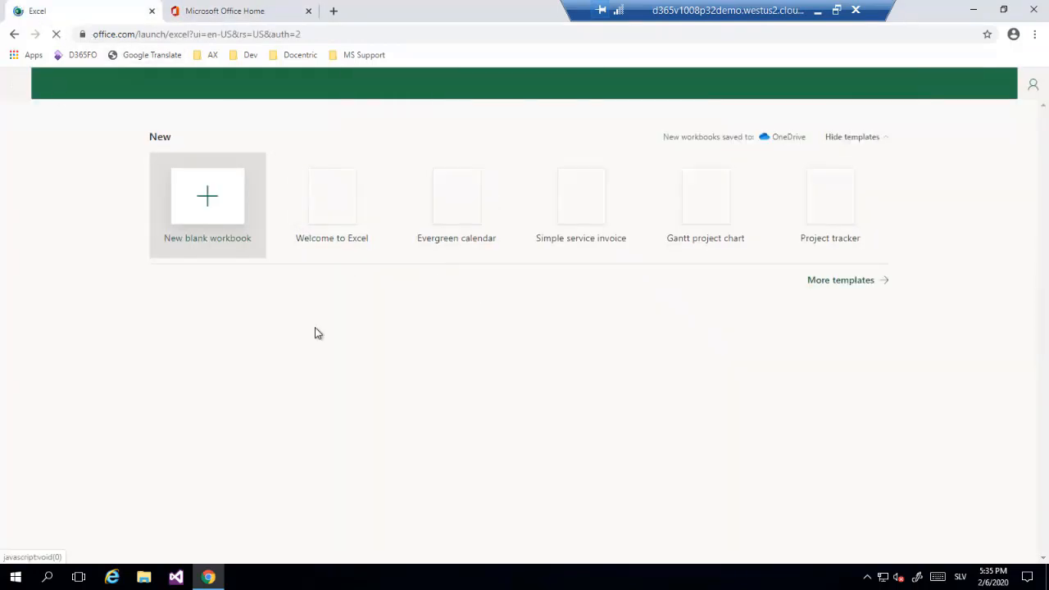
{"action": "left_click", "coordinate": [15, 35]}
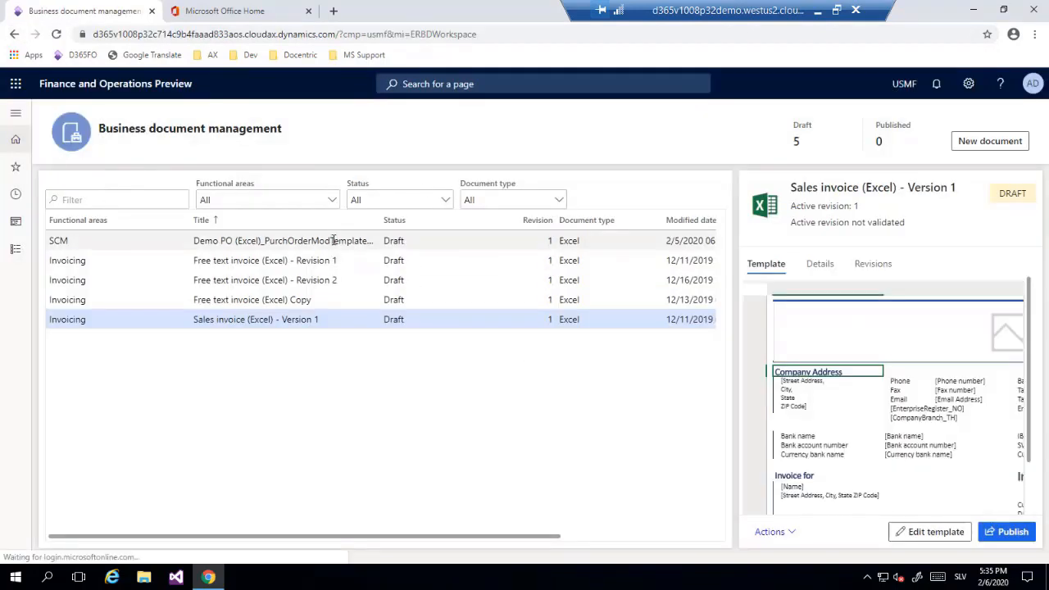
{"action": "left_click", "coordinate": [357, 240]}
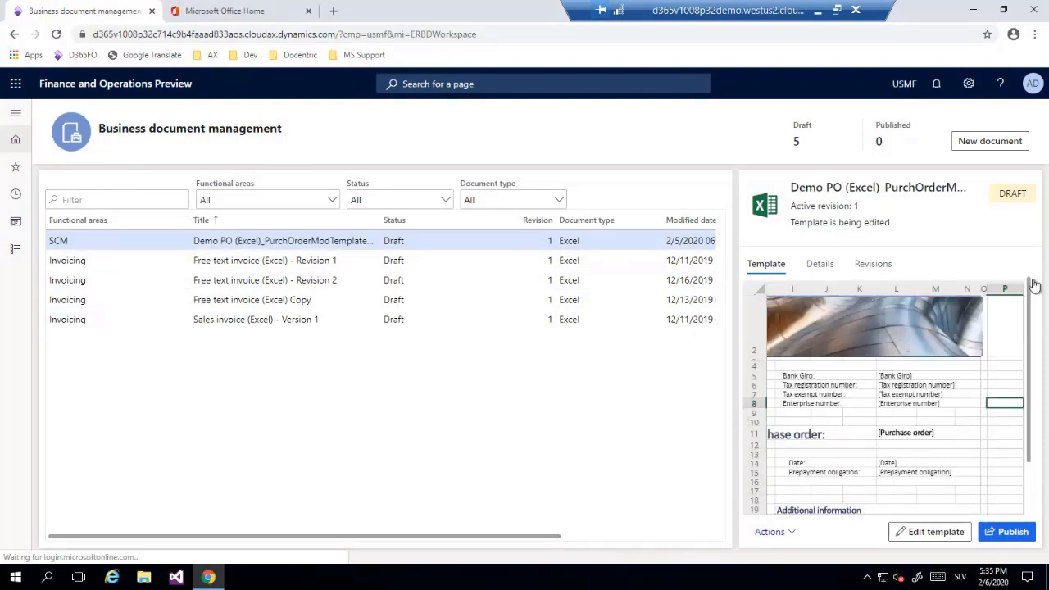
{"action": "left_click", "coordinate": [935, 533]}
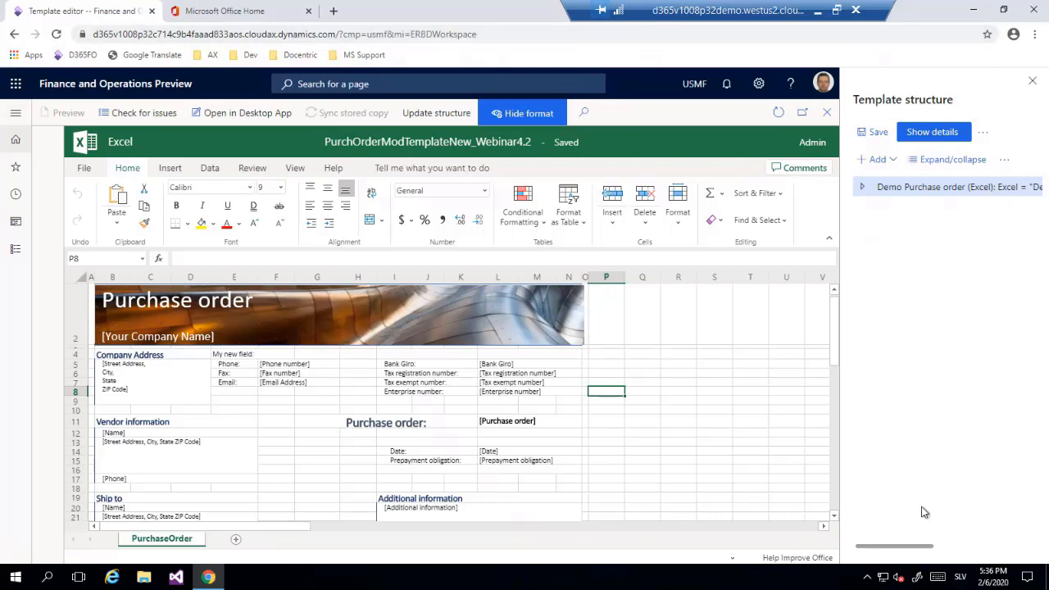
Expand the template structure through the PurchaseOrder sheet down to the elements of the Header range.
{"action": "left_click_drag", "start_coordinate": [924, 547], "coordinate": [827, 494]}
{"action": "left_click", "coordinate": [864, 187]}
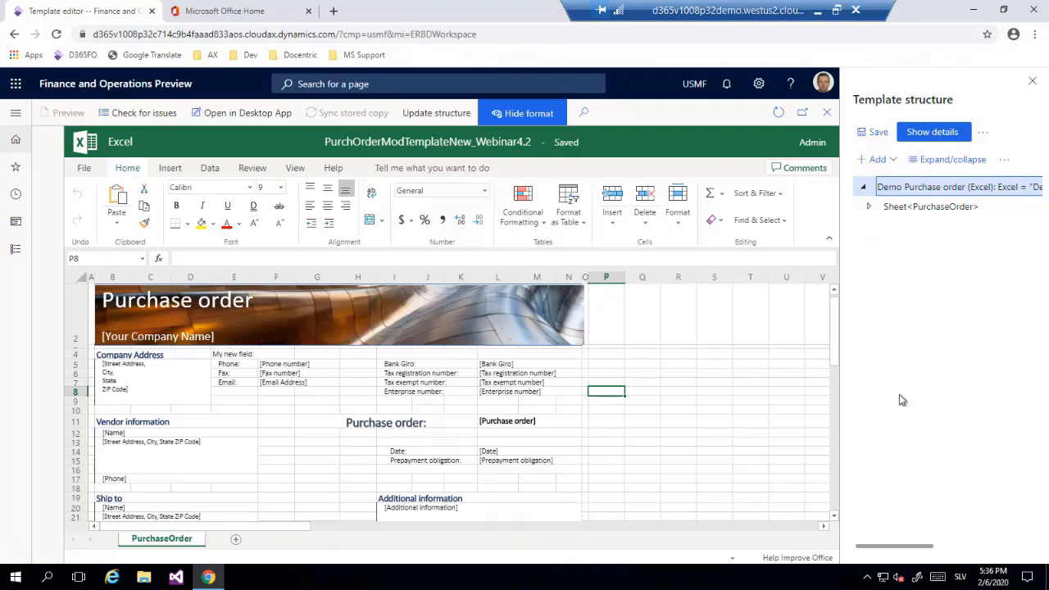
{"action": "left_click", "coordinate": [870, 207]}
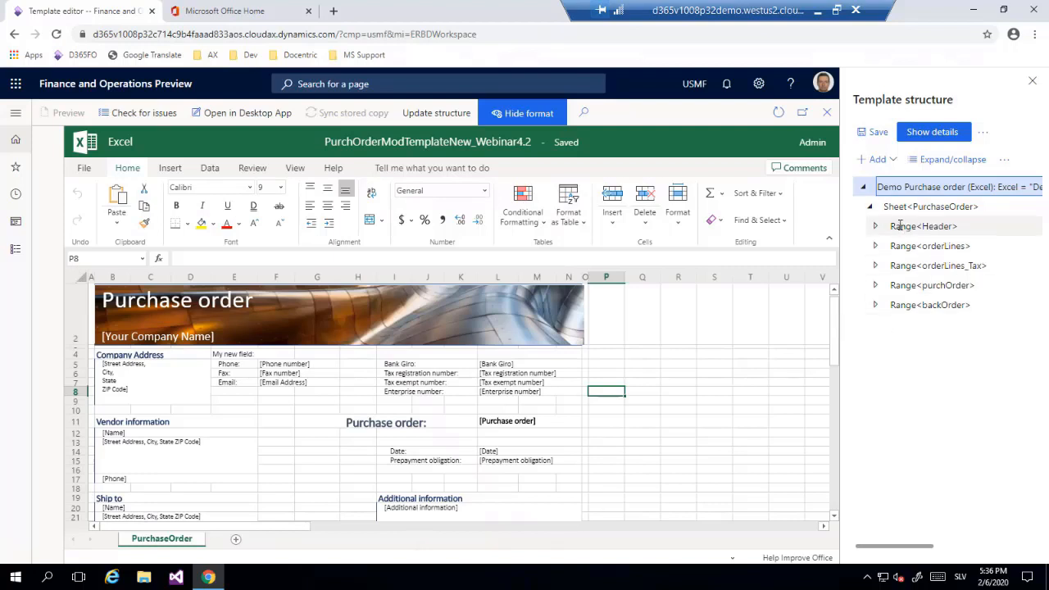
{"action": "left_click", "coordinate": [908, 226]}
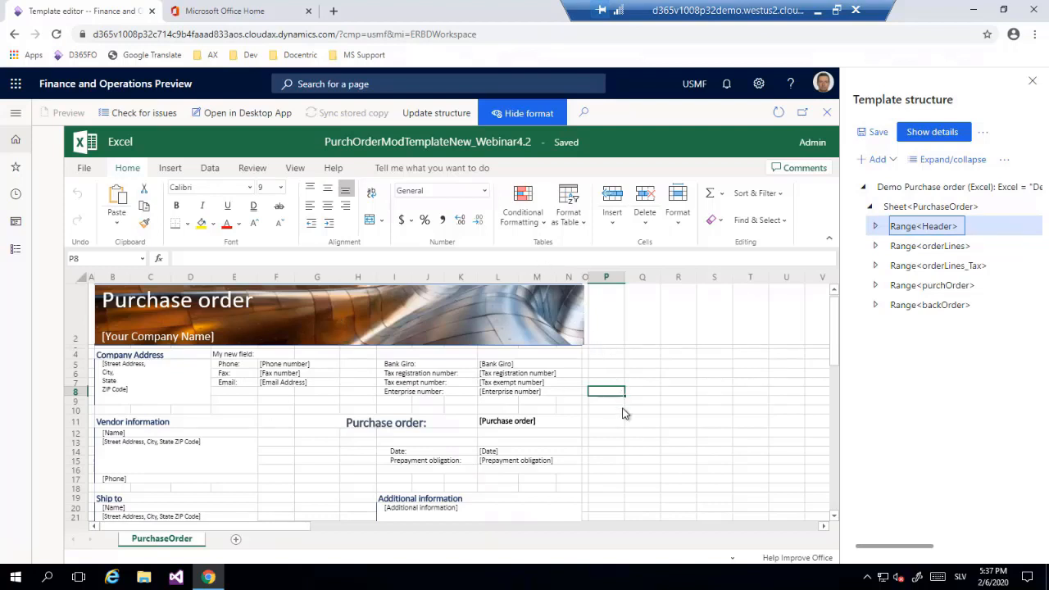
{"action": "left_click", "coordinate": [875, 226]}
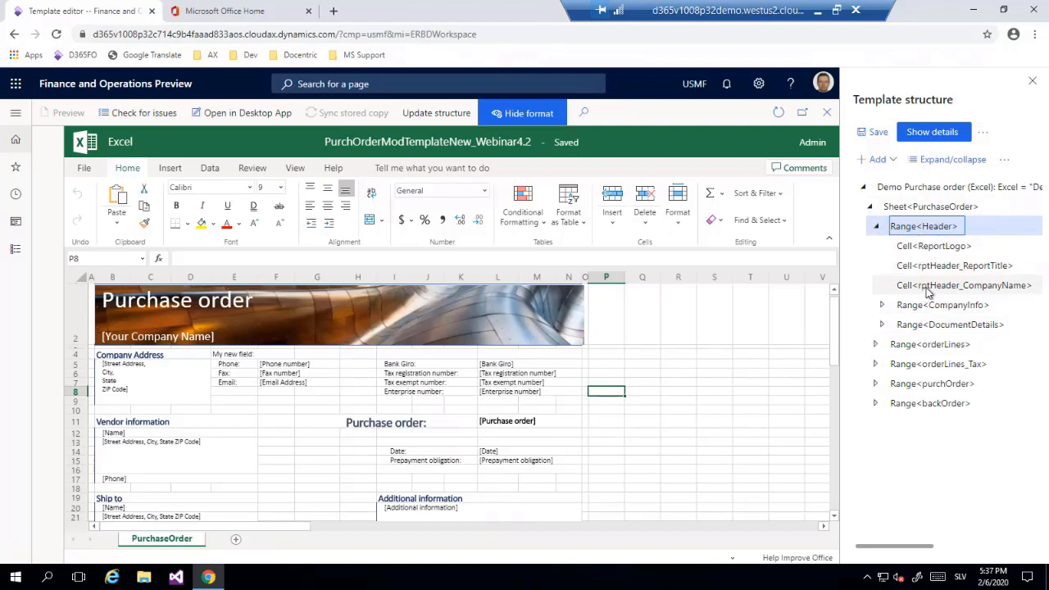
Expand the CompanyInfo range in the template structure and review its cells against the purchase order sheet.
{"action": "left_click", "coordinate": [493, 316]}
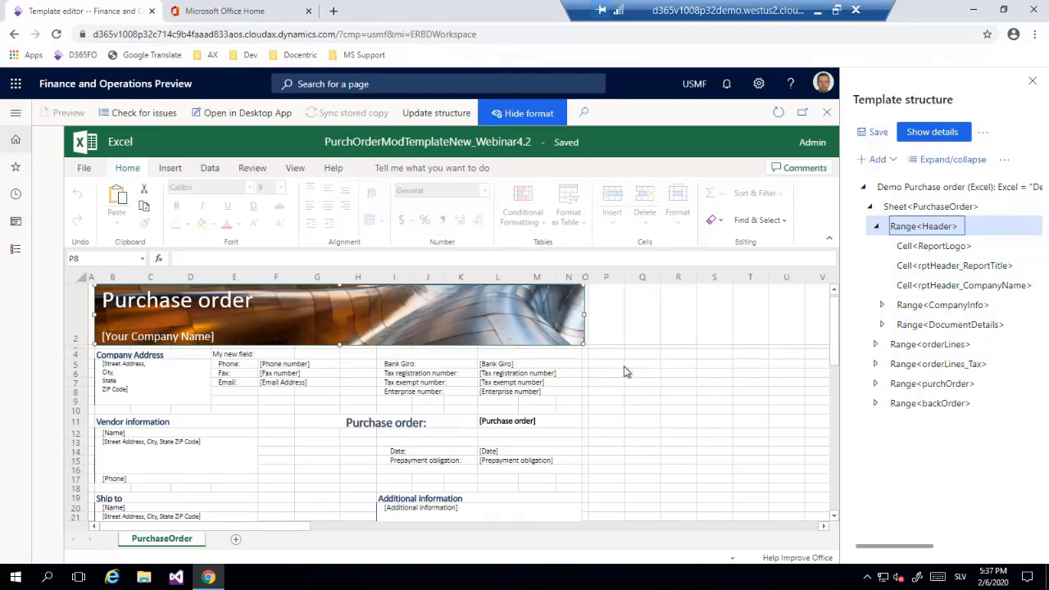
{"action": "left_click", "coordinate": [934, 307]}
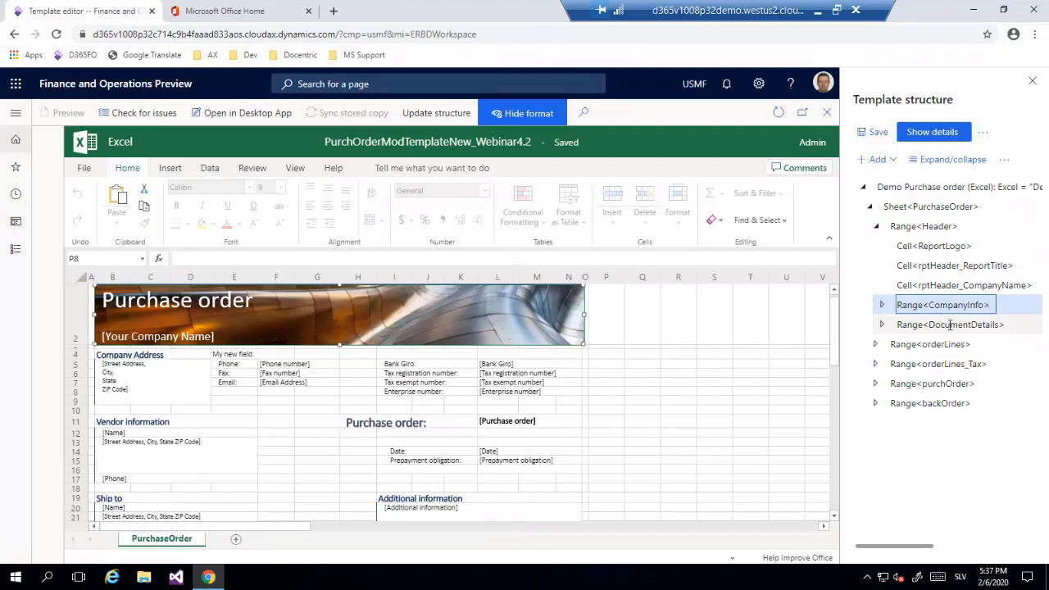
{"action": "left_click", "coordinate": [883, 306]}
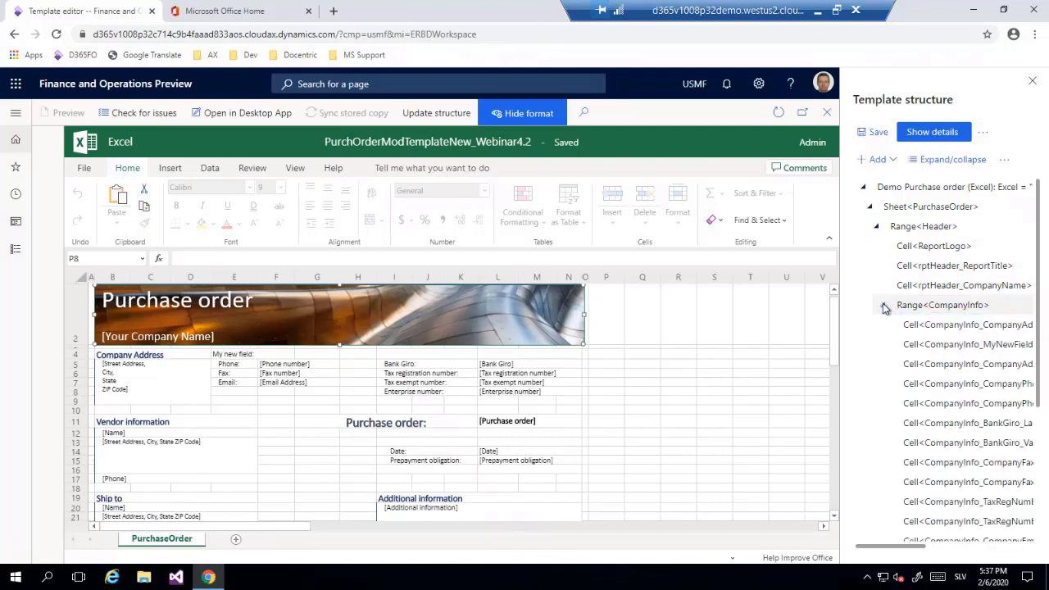
{"action": "scroll", "coordinate": [983, 336], "scroll_direction": "down", "scroll_amount": 3}
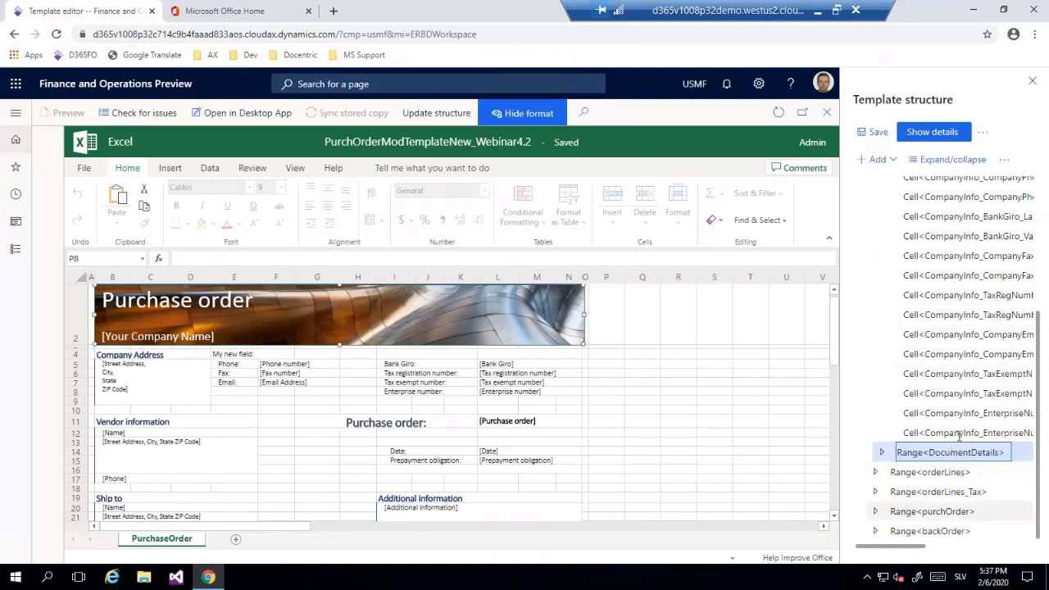
{"action": "scroll", "coordinate": [959, 434], "scroll_direction": "up", "scroll_amount": 2}
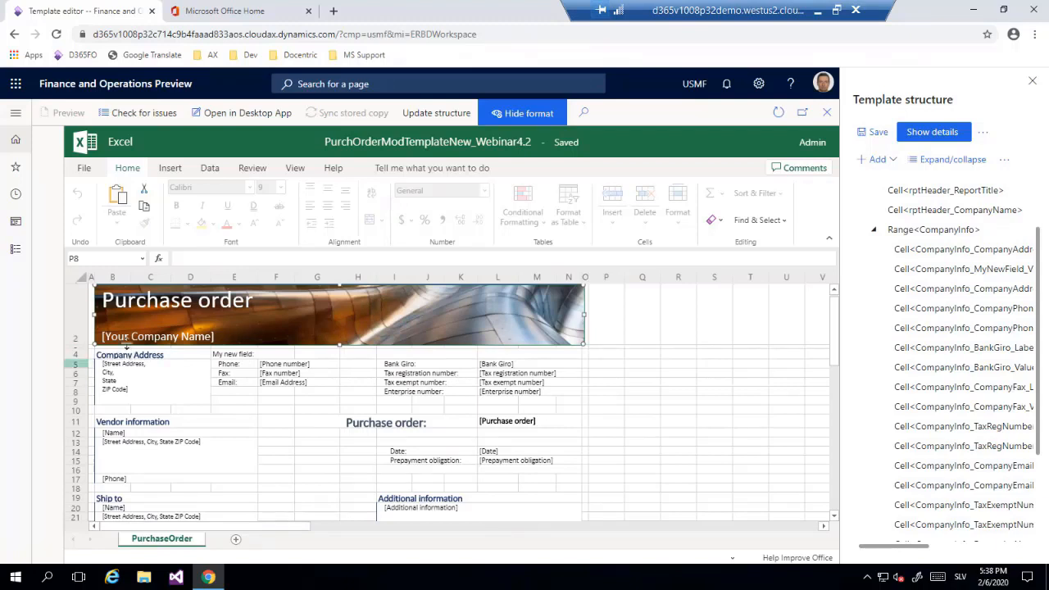
{"action": "left_click", "coordinate": [116, 359]}
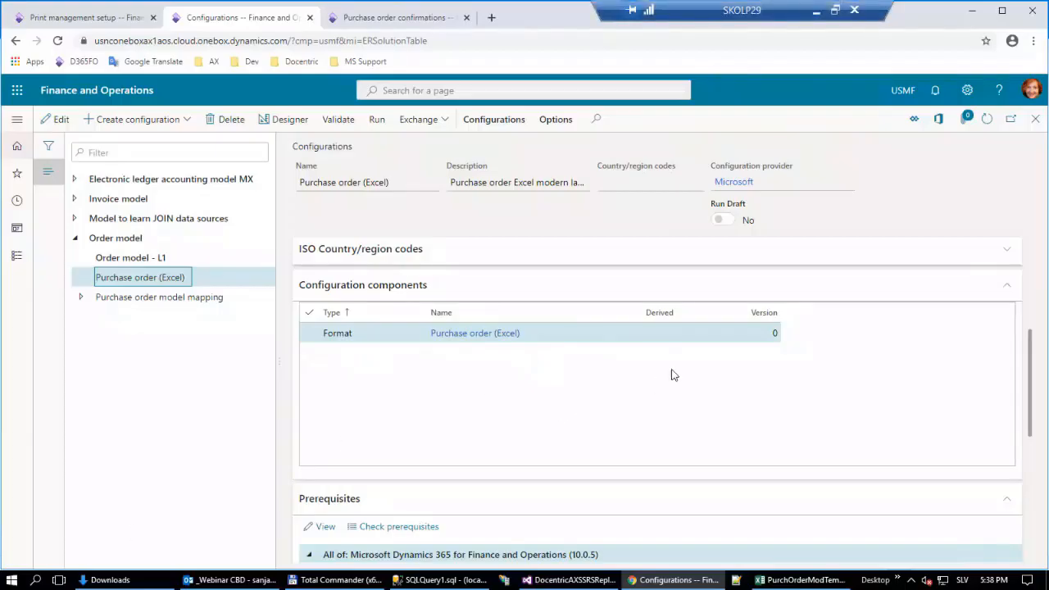
Open the Purchase order (Excel) configuration in the format designer and show the mapping with the PurchaseOrder sheet's ranges expanded.
{"action": "left_click", "coordinate": [278, 123]}
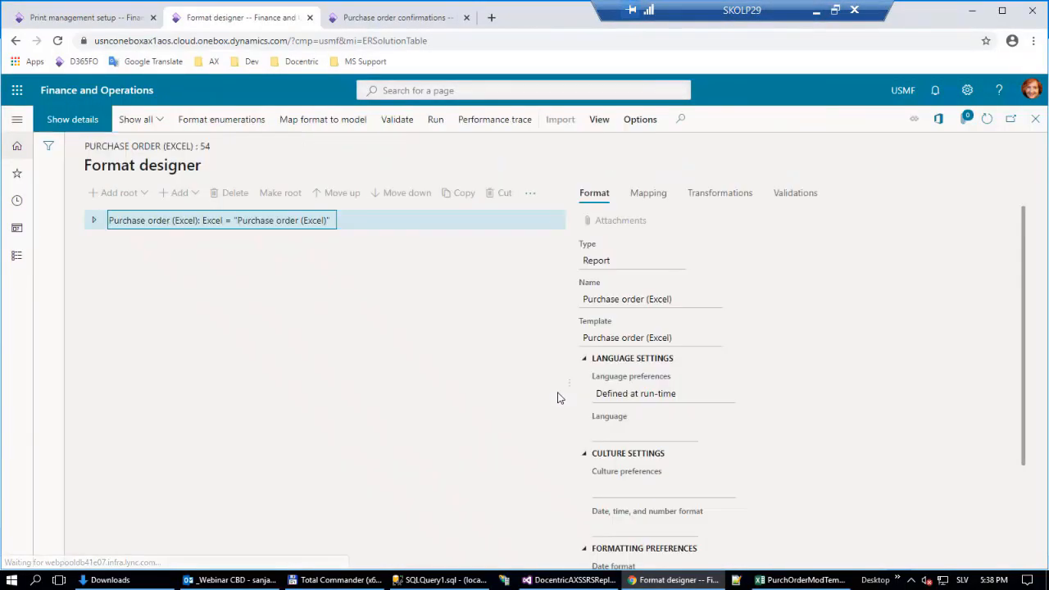
{"action": "left_click", "coordinate": [90, 221]}
{"action": "left_click", "coordinate": [647, 193]}
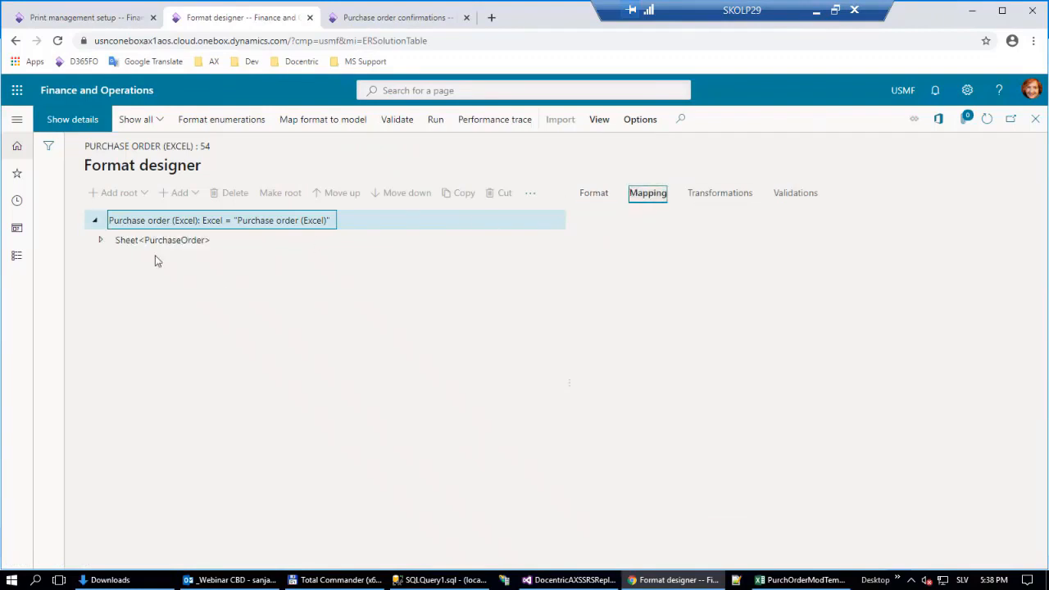
{"action": "left_click", "coordinate": [101, 240]}
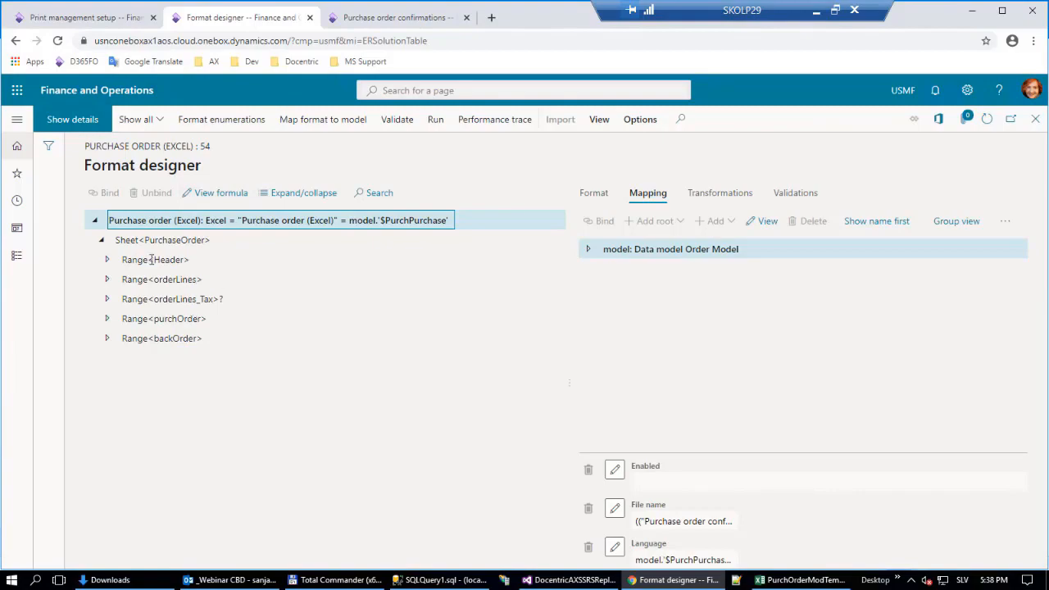
Switch to PurchOrderModTemplate.xlsx in Excel, place it beside the format designer, and select the named range Header.
{"action": "left_click", "coordinate": [795, 579]}
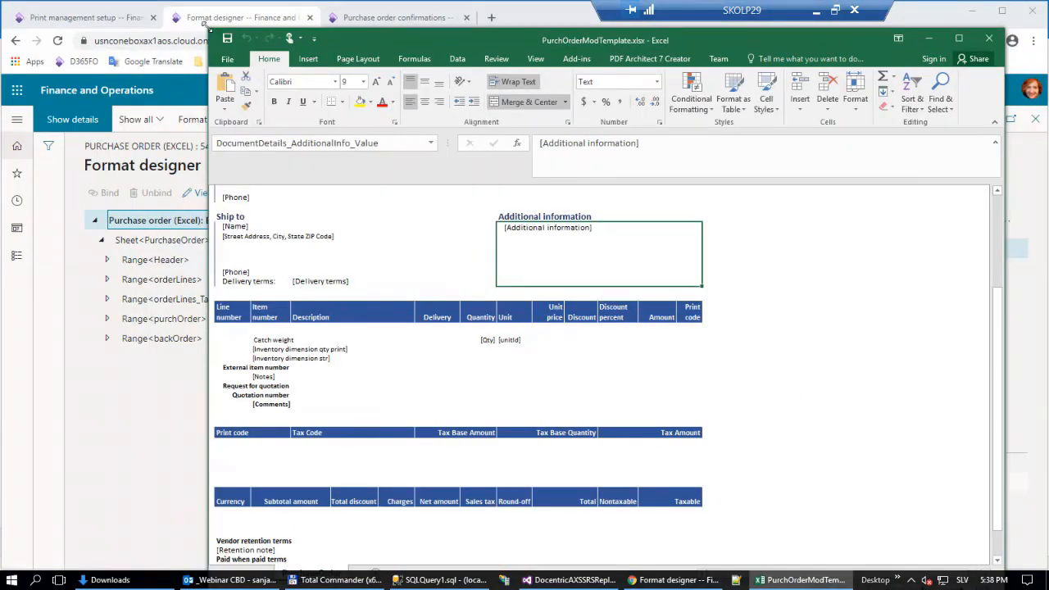
{"action": "left_click_drag", "start_coordinate": [207, 24], "coordinate": [447, 30]}
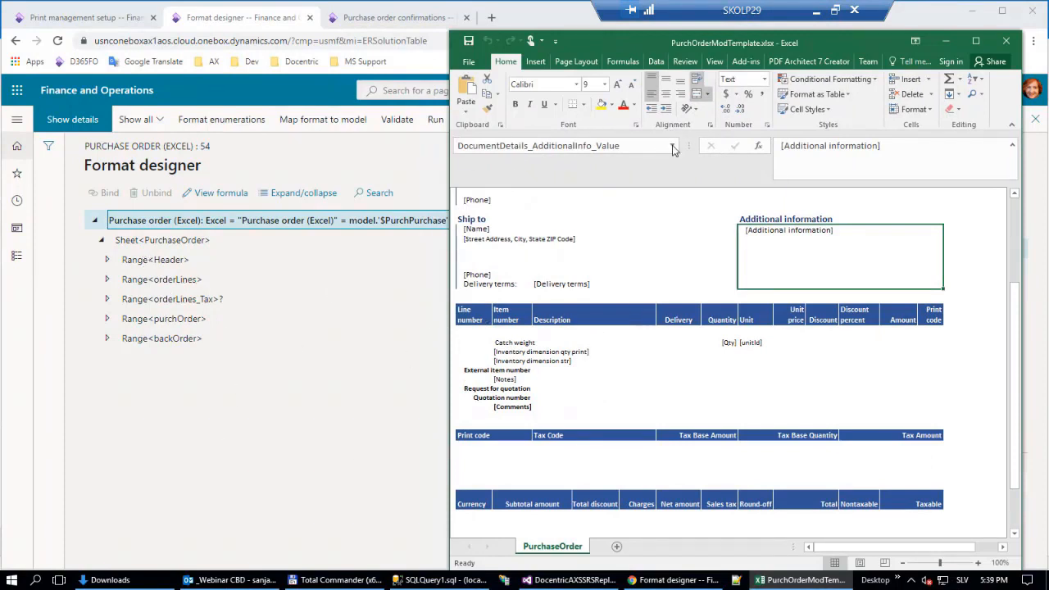
{"action": "mouse_move", "coordinate": [689, 145]}
{"action": "left_mouse_down"}
{"action": "mouse_move", "coordinate": [625, 130]}
{"action": "mouse_move", "coordinate": [692, 151]}
{"action": "mouse_move", "coordinate": [672, 155]}
{"action": "left_mouse_up"}
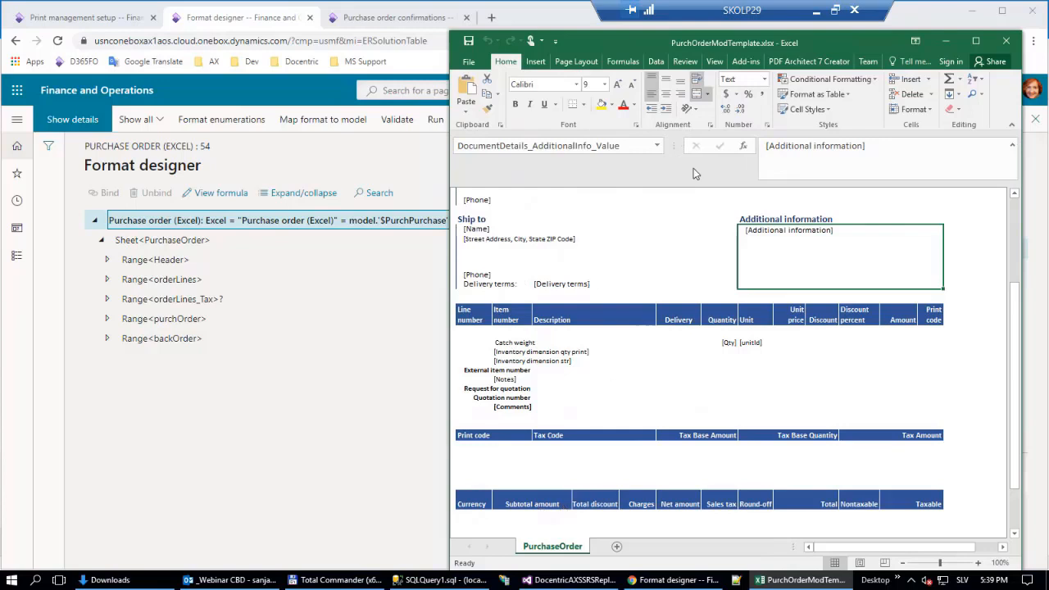
{"action": "left_click", "coordinate": [657, 147]}
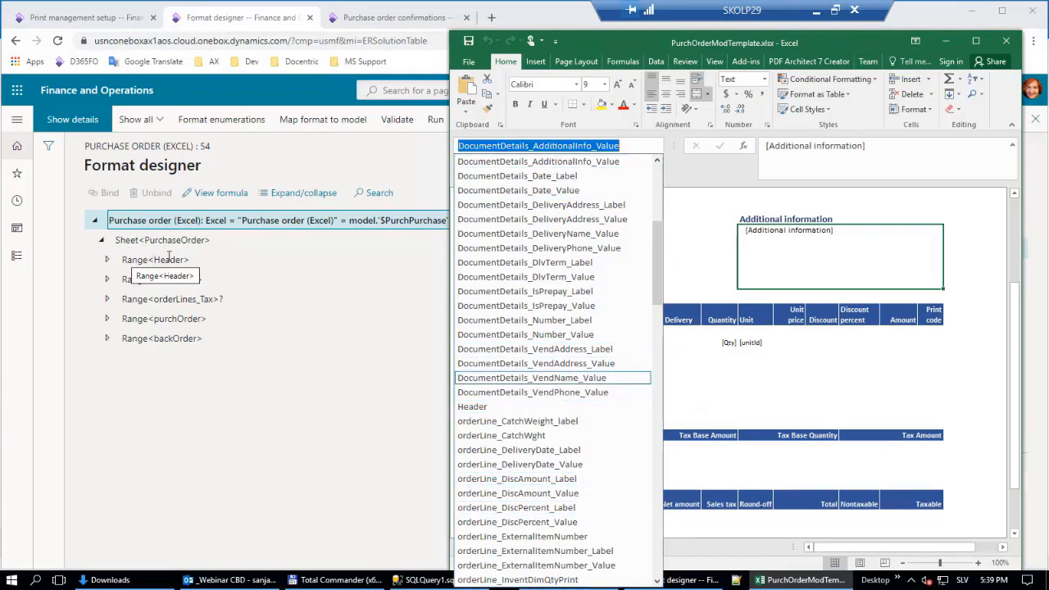
{"action": "left_click", "coordinate": [494, 407]}
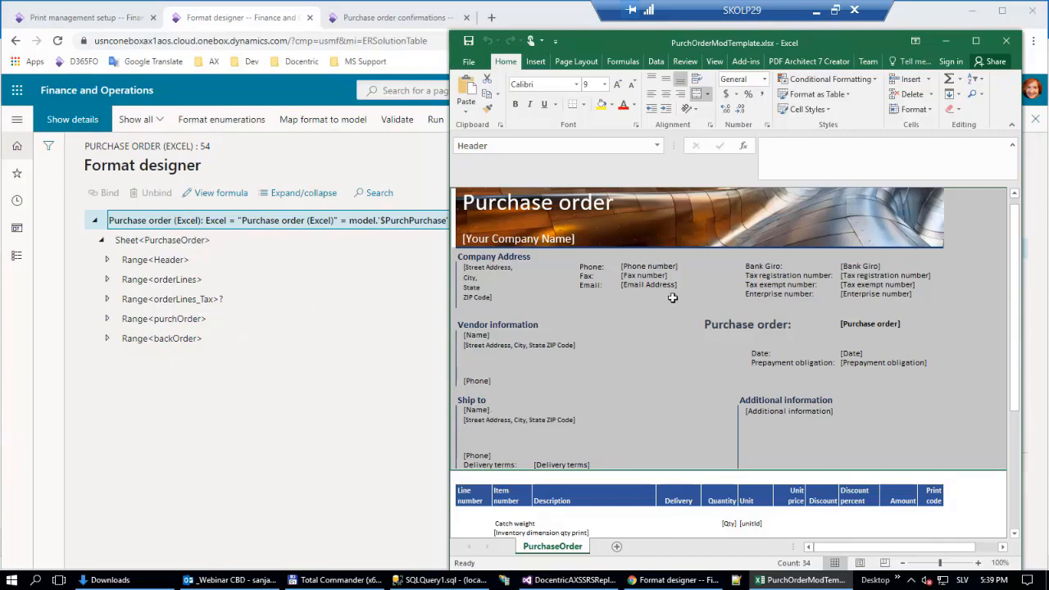
Switch back to the template editor and add a Cell element for sheet cell I9 under the CompanyInfo range.
{"action": "left_click", "coordinate": [818, 10]}
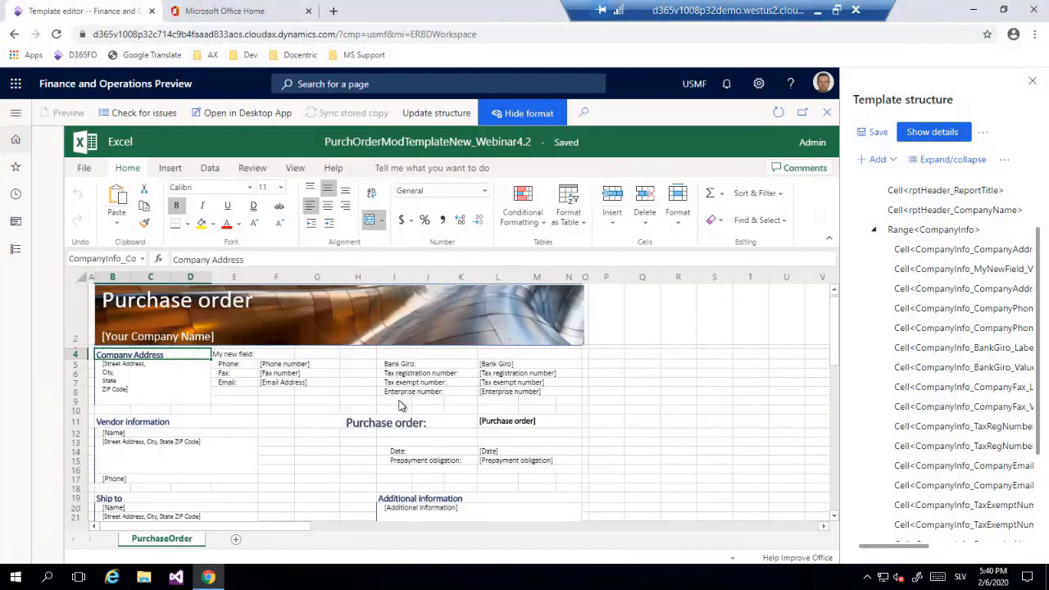
{"action": "left_click", "coordinate": [399, 405]}
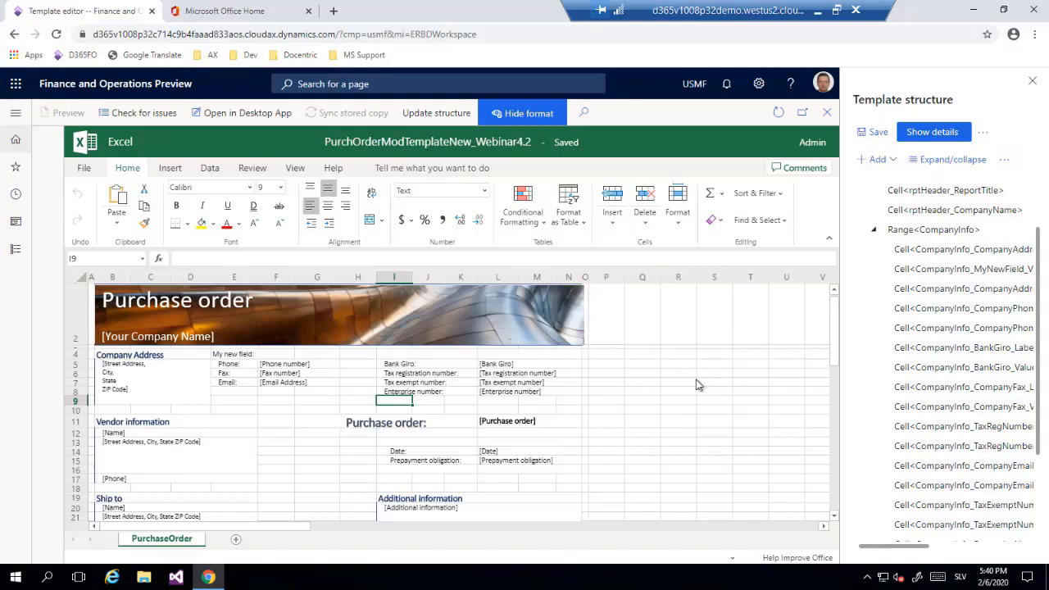
{"action": "double_click", "coordinate": [405, 402]}
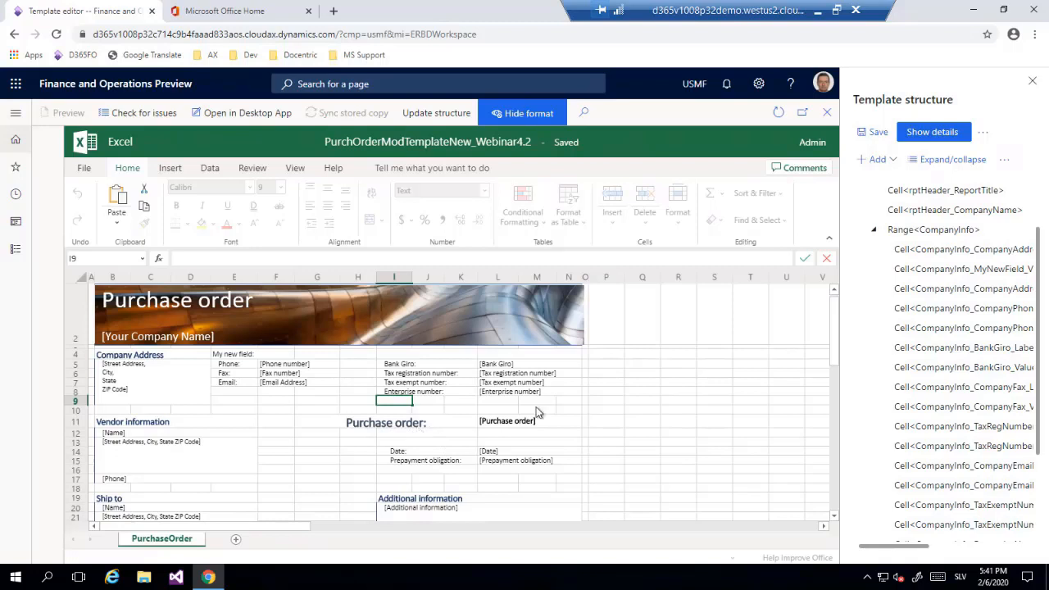
{"action": "left_click", "coordinate": [893, 160]}
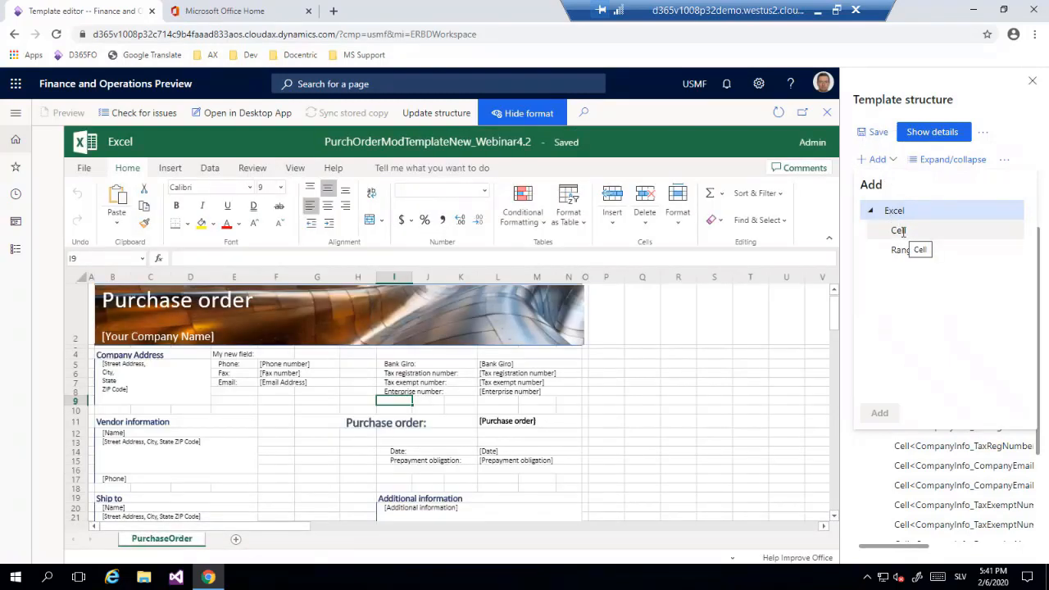
{"action": "left_click", "coordinate": [903, 232]}
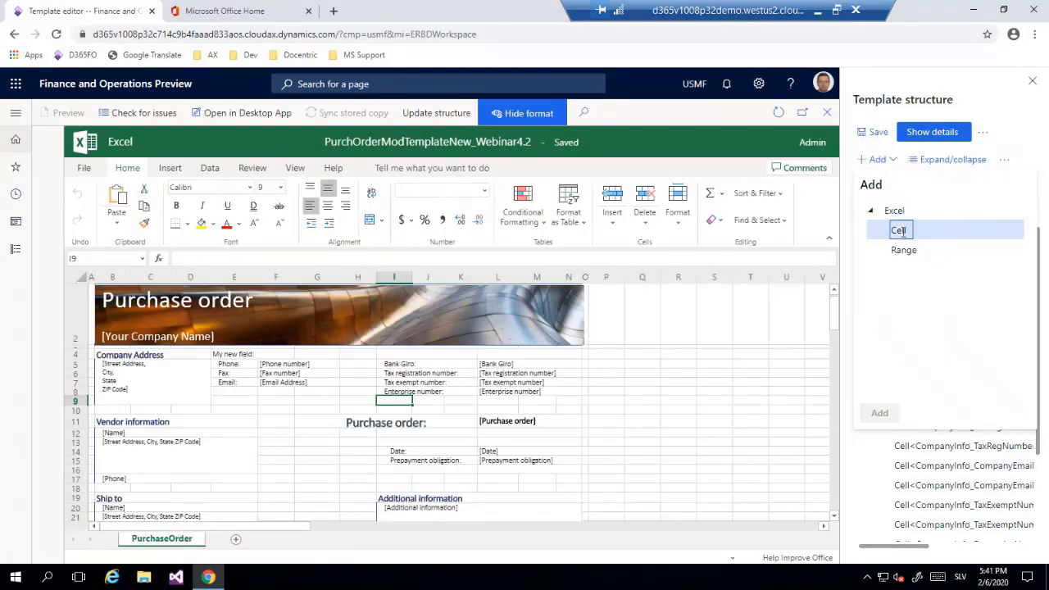
{"action": "left_click", "coordinate": [880, 412]}
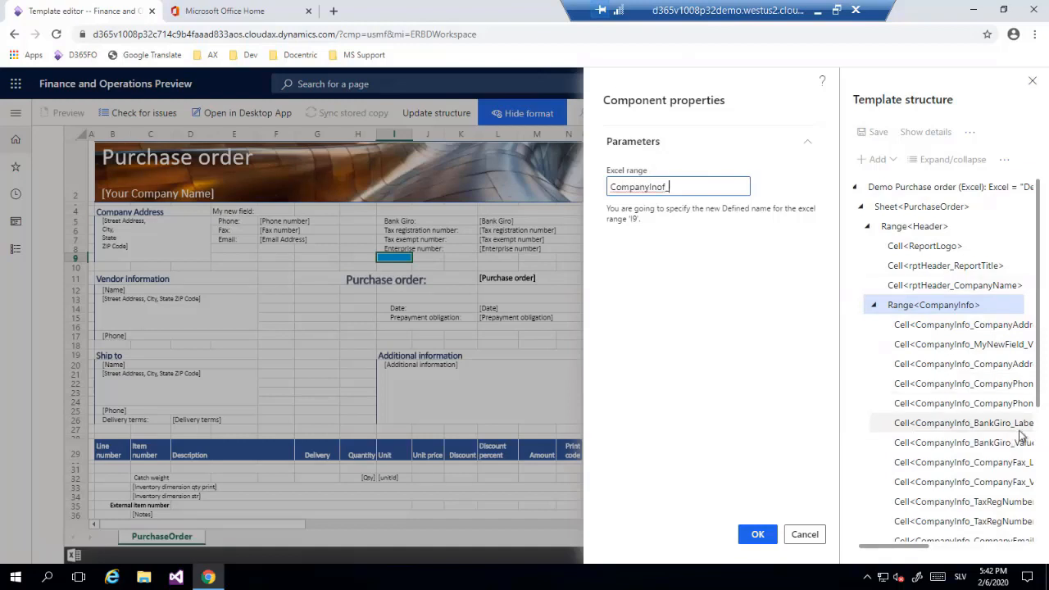
Name the new cell's Excel range CompanyInfo_Bank_Name and confirm the component properties.
{"action": "left_click", "coordinate": [671, 185]}
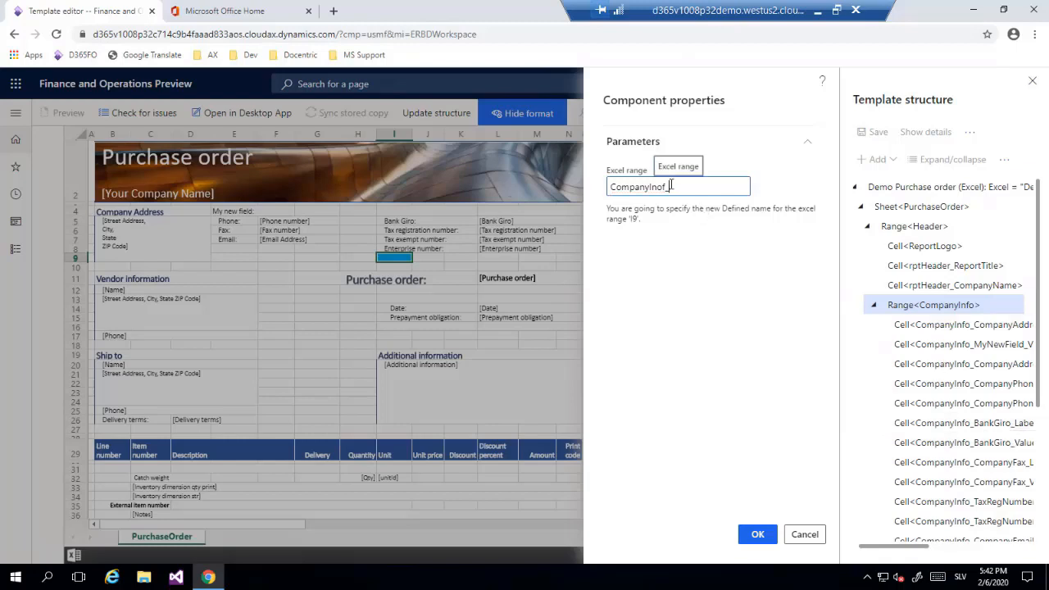
{"action": "key", "text": "BackSpace"}
{"action": "key", "text": "BackSpace"}
{"action": "key", "text": "BackSpace"}
{"action": "type", "text": "fo_Bank"}
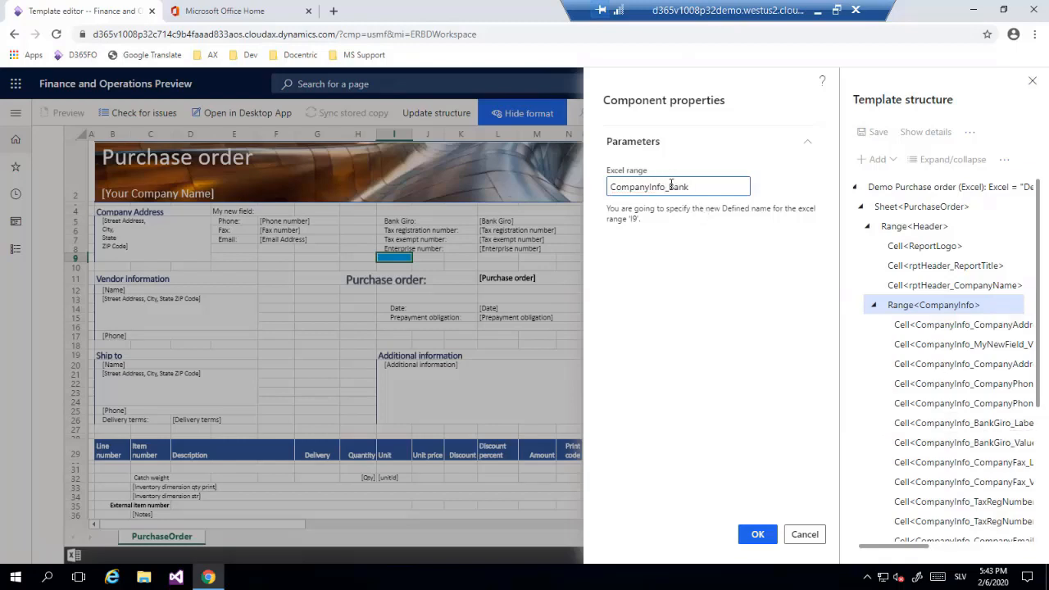
{"action": "type", "text": "_Name"}
{"action": "left_click", "coordinate": [758, 535]}
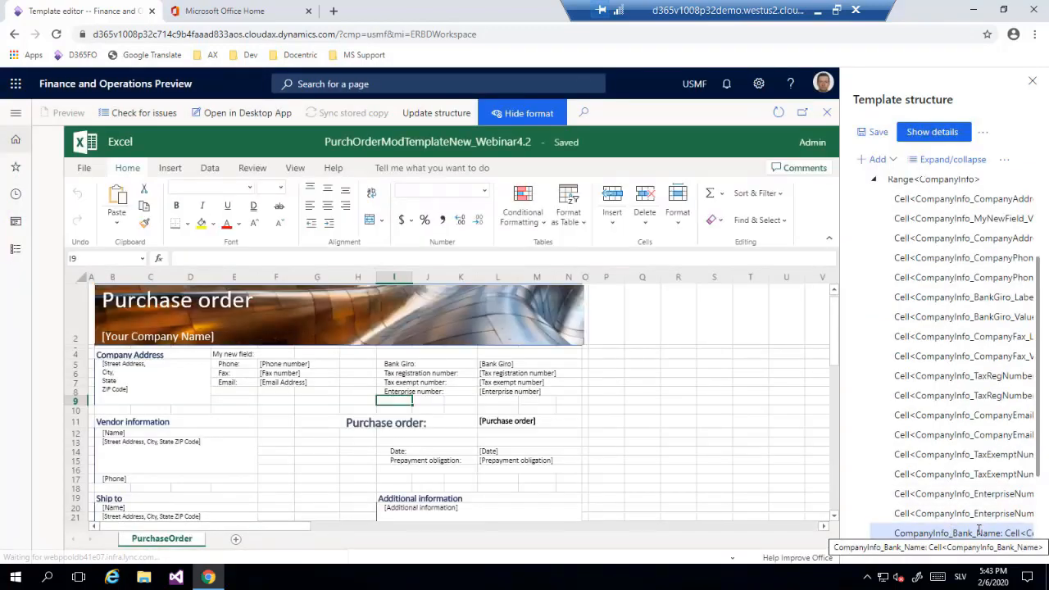
Show the data source bindings for the template structure with the CompanyInfo_Bank_Name cell selected.
{"action": "scroll", "coordinate": [994, 428], "scroll_direction": "down", "scroll_amount": 2}
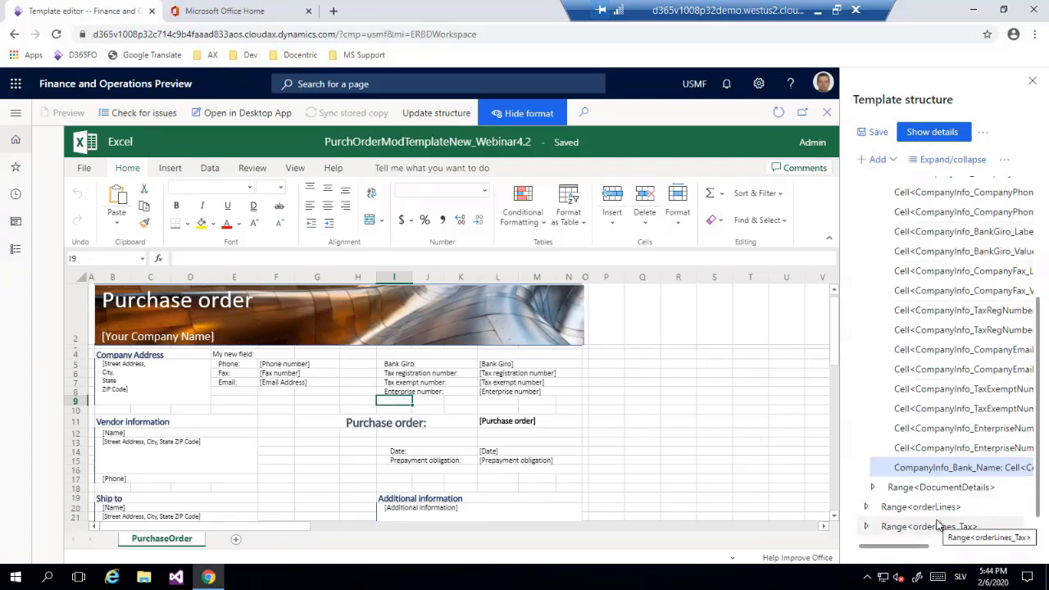
{"action": "left_click", "coordinate": [983, 134]}
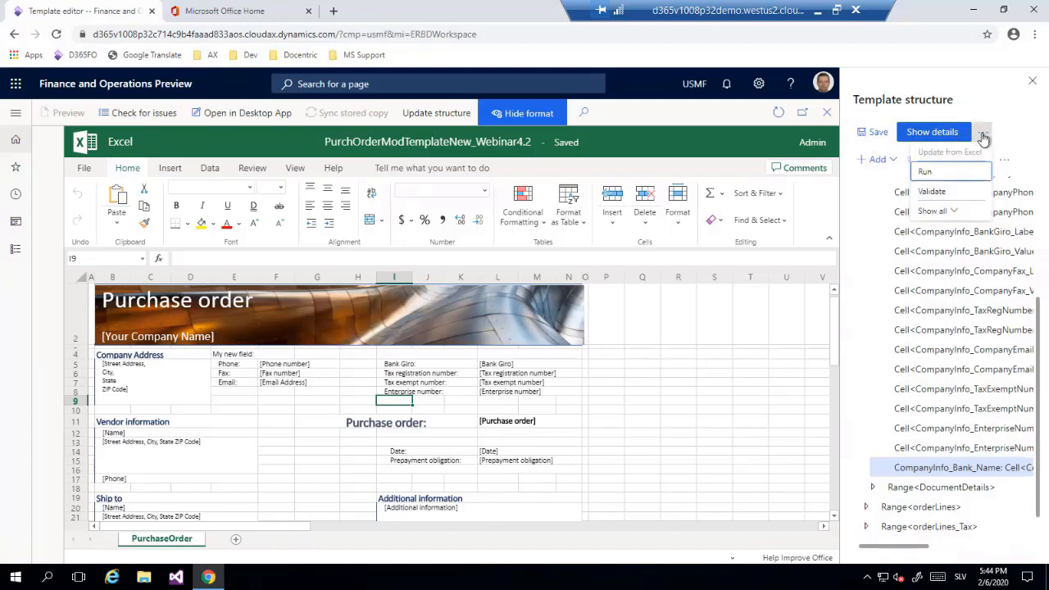
{"action": "left_click", "coordinate": [984, 135]}
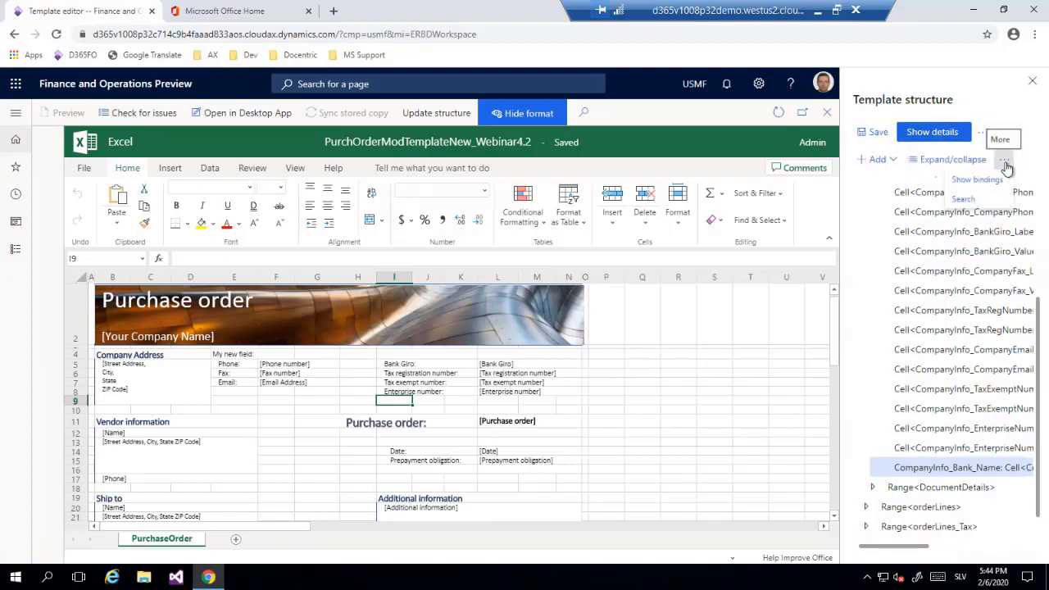
{"action": "left_click", "coordinate": [1005, 161]}
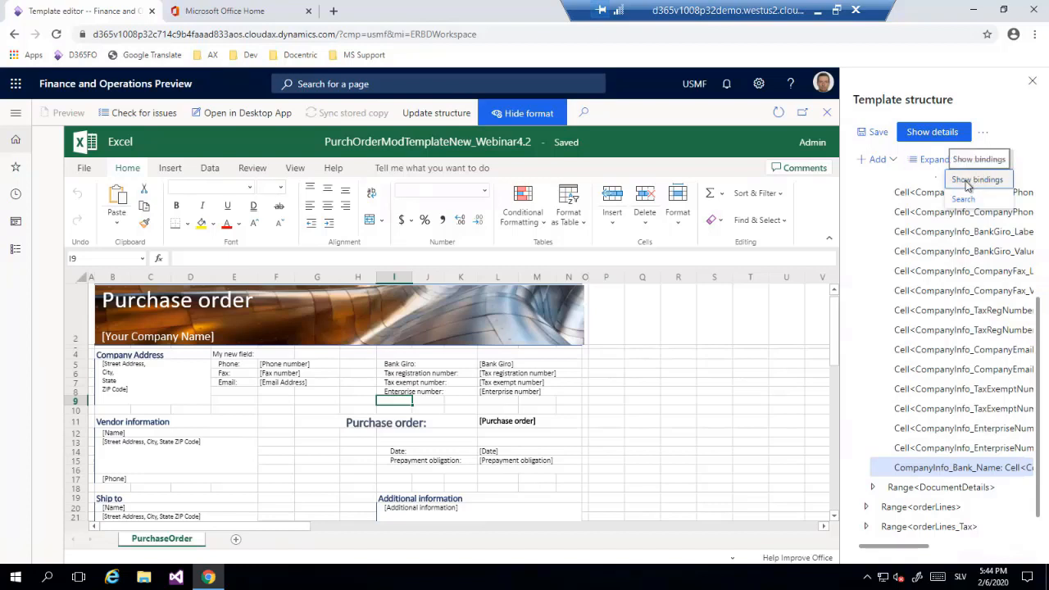
{"action": "left_click", "coordinate": [968, 182]}
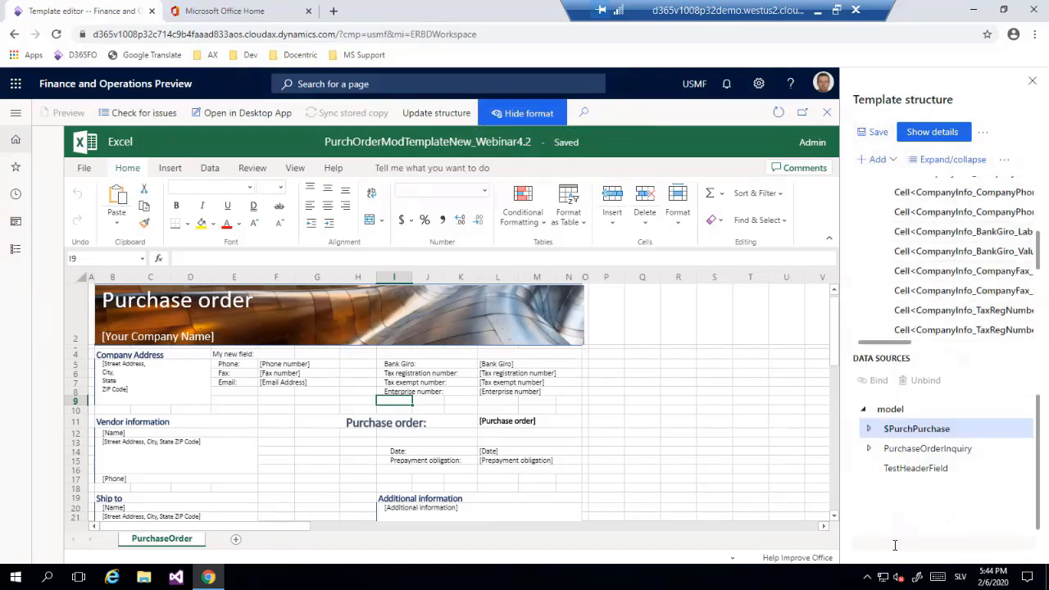
Bind CompanyInfo_Bank_Name to the Name field of the buyer customer party's bank account under $PurchPurchase, and save the template structure.
{"action": "left_click", "coordinate": [868, 428]}
{"action": "scroll", "coordinate": [946, 453], "scroll_direction": "down", "scroll_amount": 1}
{"action": "scroll", "coordinate": [947, 453], "scroll_direction": "down", "scroll_amount": 3}
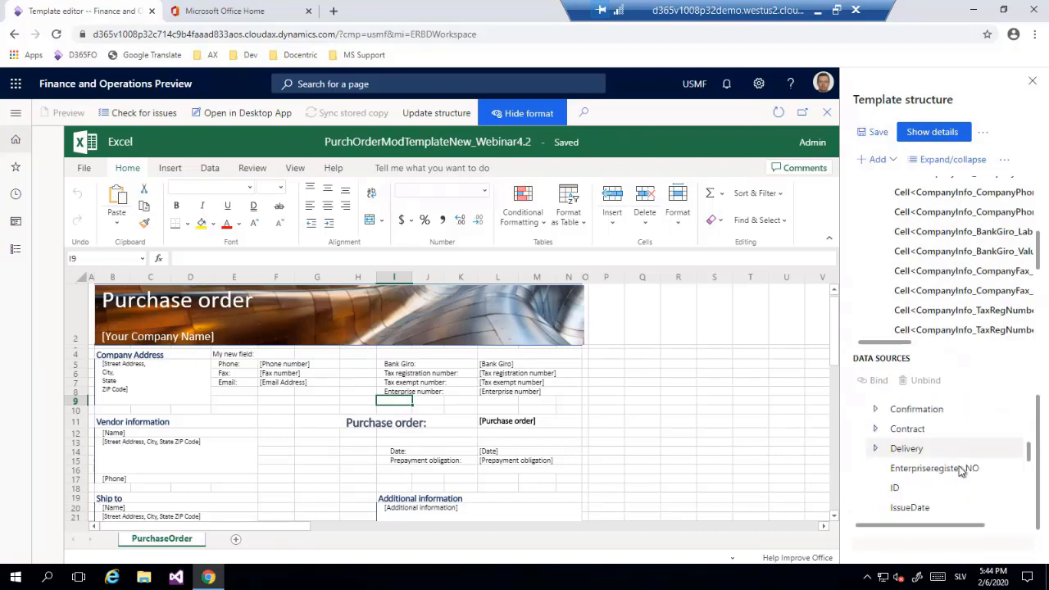
{"action": "scroll", "coordinate": [953, 459], "scroll_direction": "up", "scroll_amount": 3}
{"action": "scroll", "coordinate": [953, 459], "scroll_direction": "down", "scroll_amount": 3}
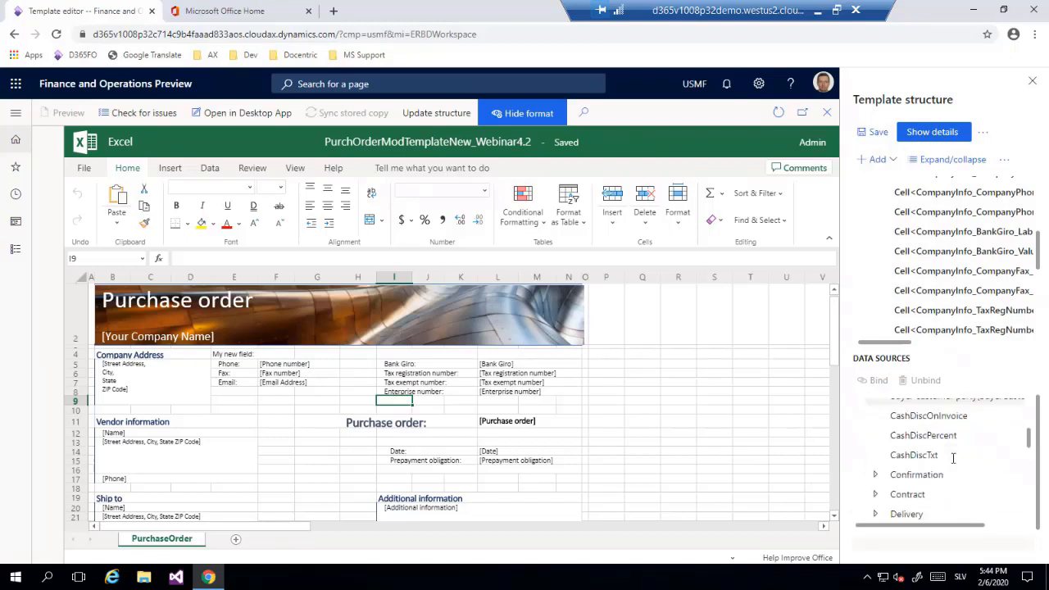
{"action": "scroll", "coordinate": [951, 461], "scroll_direction": "up", "scroll_amount": 3}
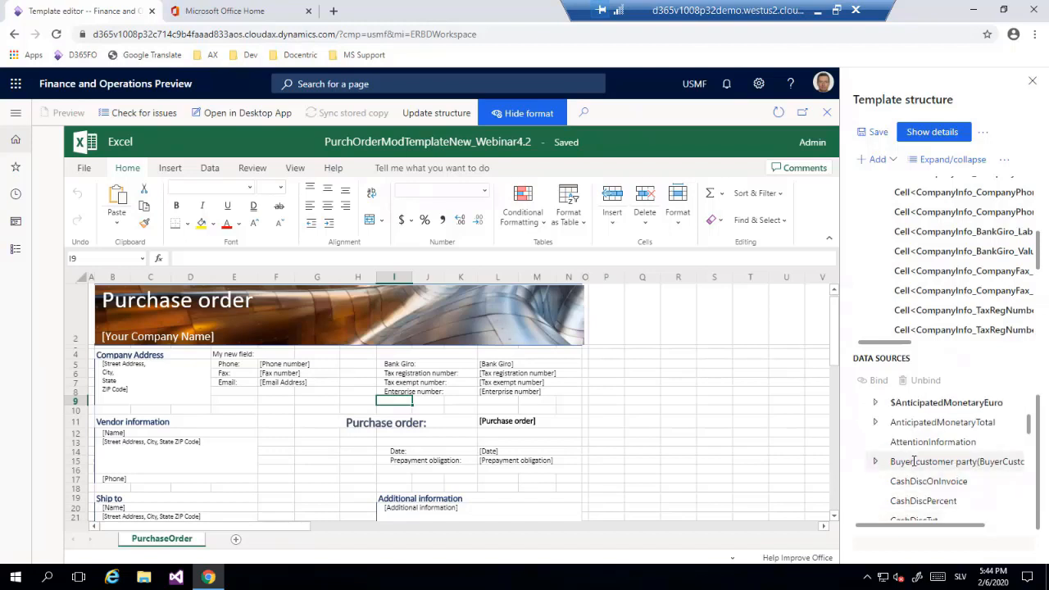
{"action": "left_click", "coordinate": [876, 463]}
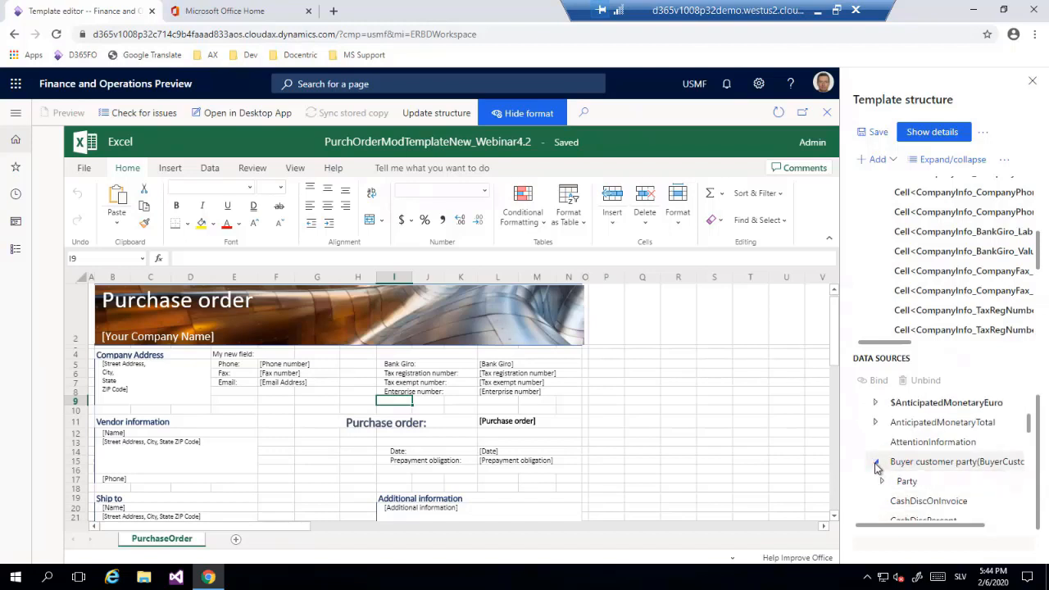
{"action": "left_click", "coordinate": [883, 482]}
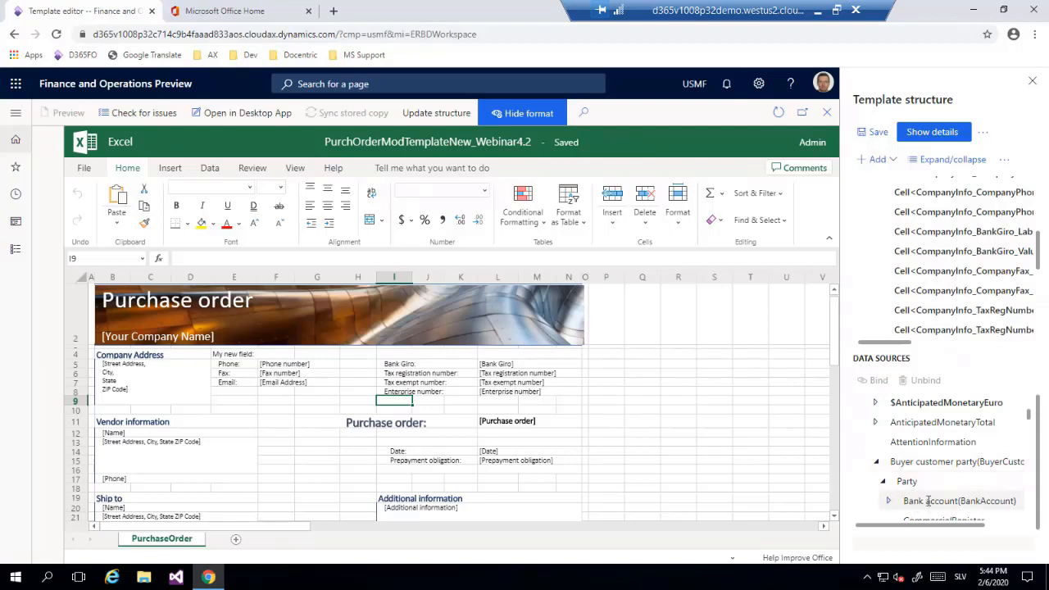
{"action": "left_click", "coordinate": [890, 500]}
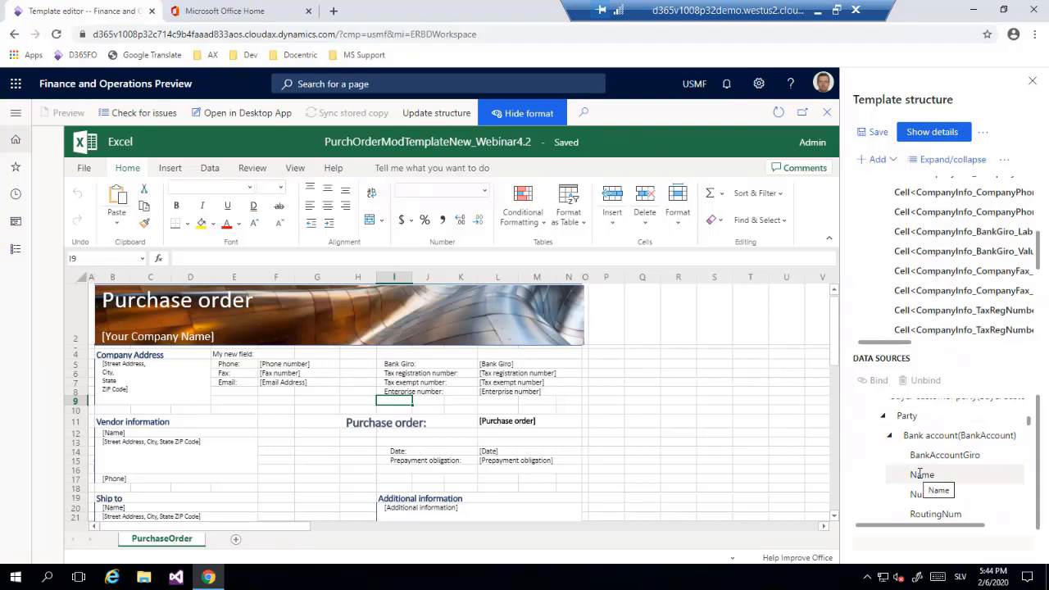
{"action": "left_click", "coordinate": [920, 474]}
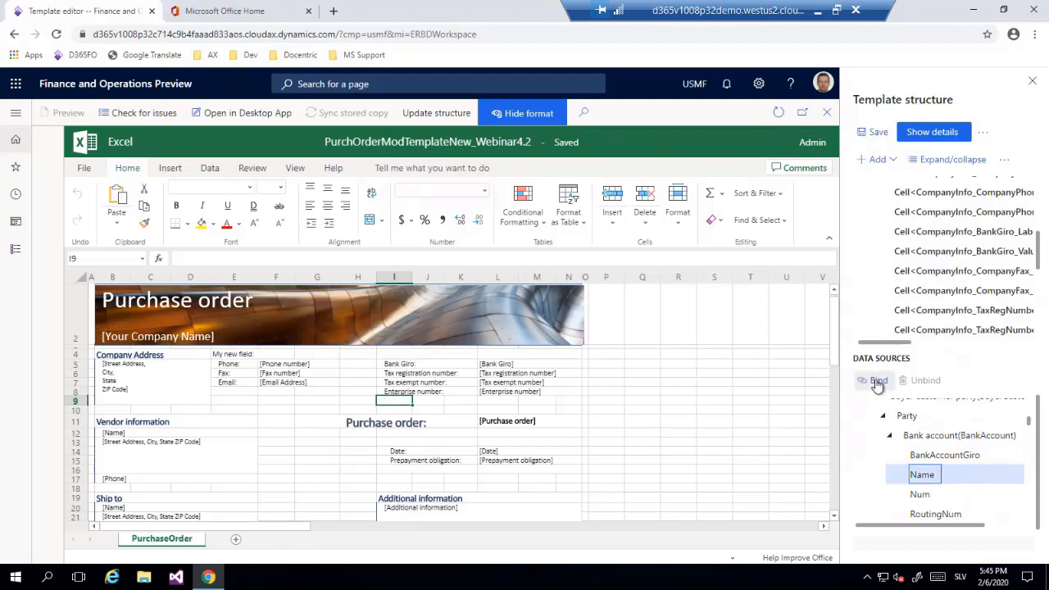
{"action": "left_click", "coordinate": [880, 382]}
{"action": "left_click", "coordinate": [873, 134]}
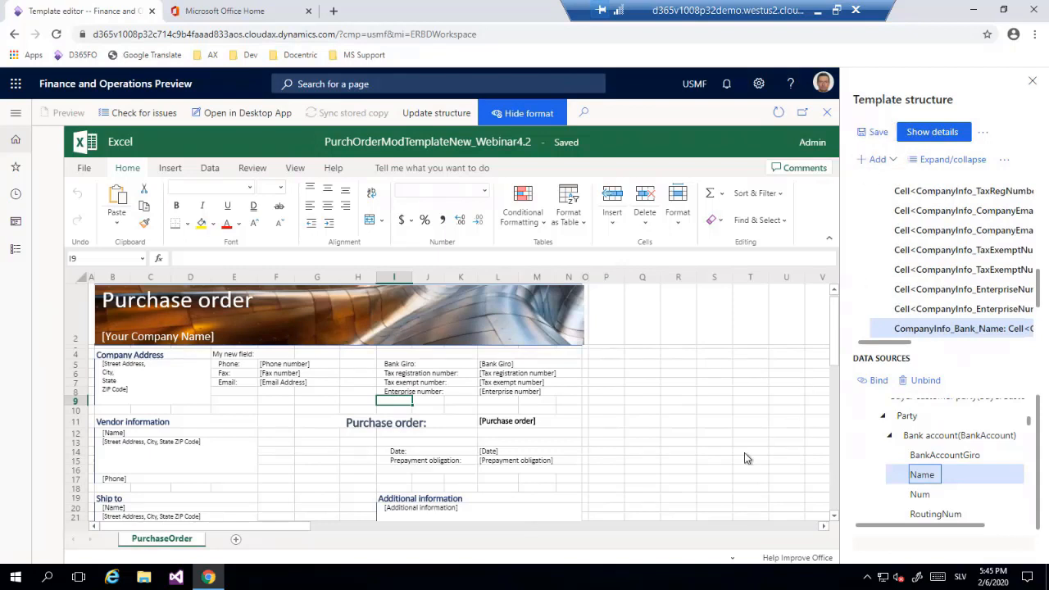
Check the defined name of cell I9 and review the sheet's list of named ranges.
{"action": "left_click", "coordinate": [437, 405]}
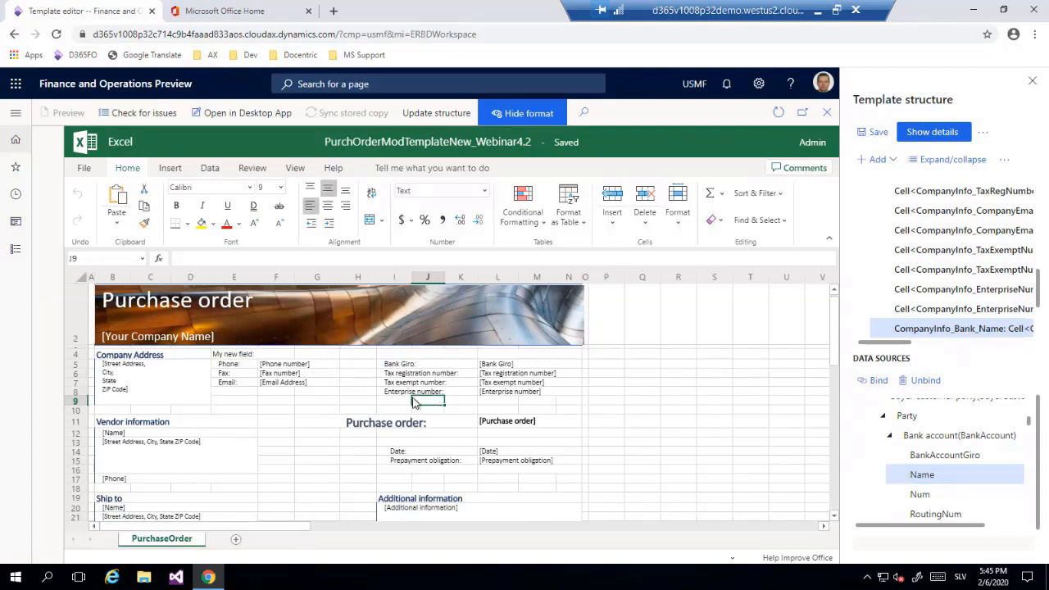
{"action": "left_click", "coordinate": [405, 405]}
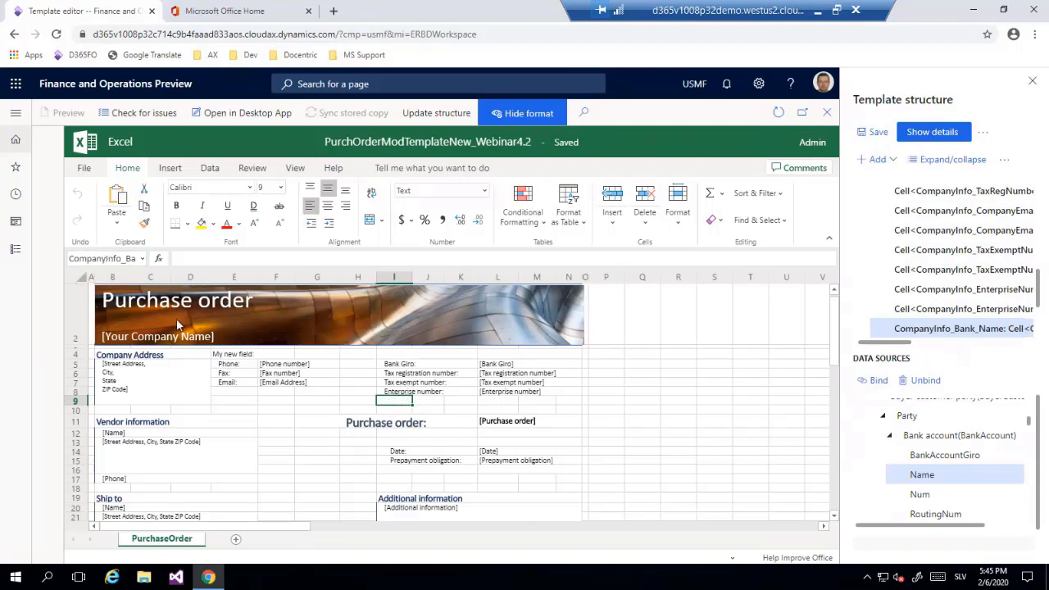
{"action": "left_click", "coordinate": [144, 259]}
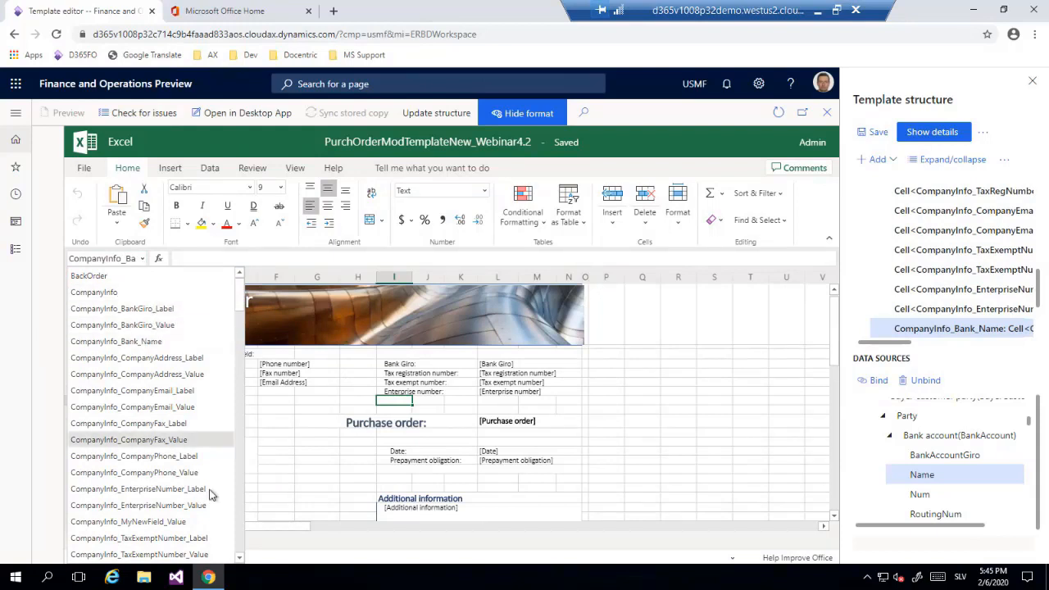
{"action": "left_click", "coordinate": [634, 424]}
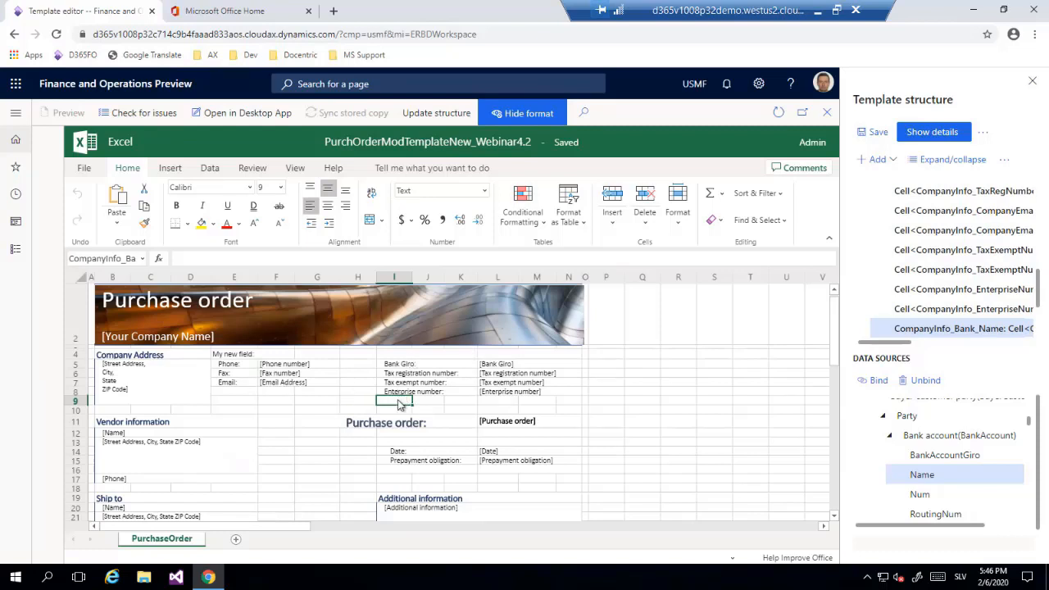
Enter the placeholder text [Bank name] in cell I9 below the enterprise number label.
{"action": "left_click", "coordinate": [240, 261]}
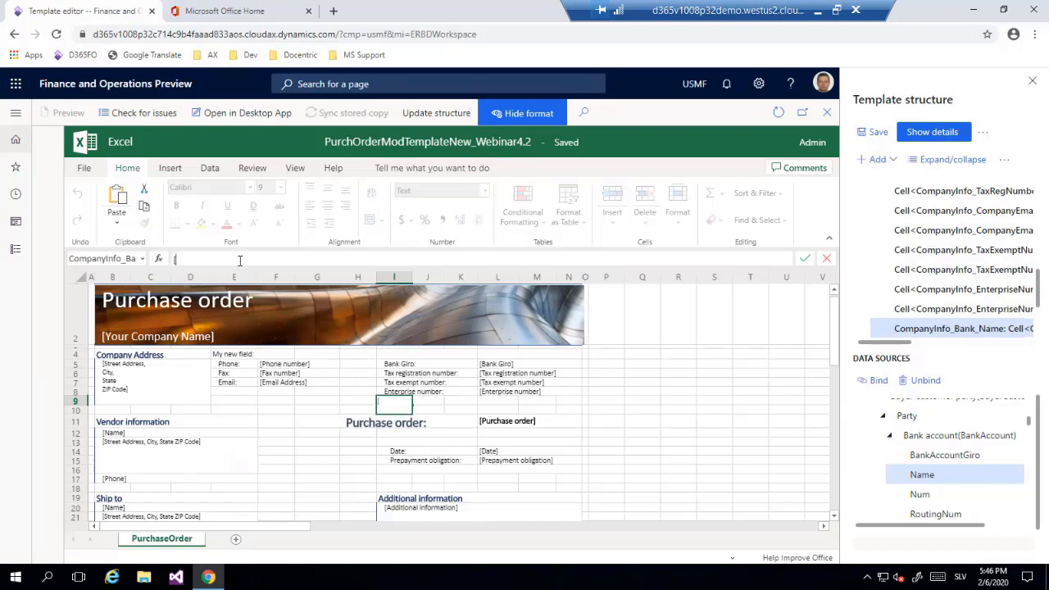
{"action": "type", "text": "[Bank name"}
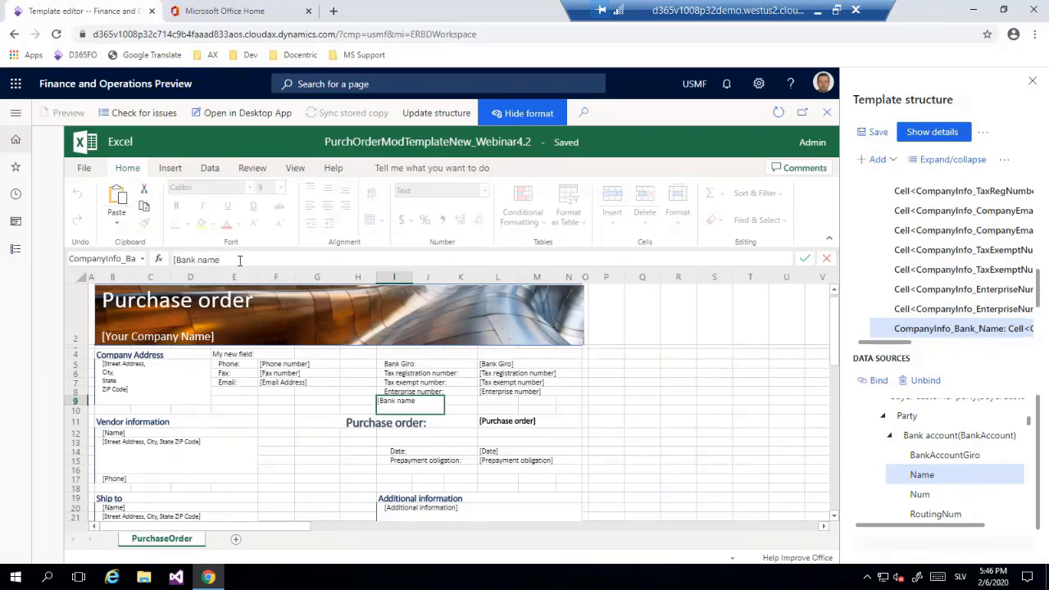
{"action": "type", "text": "]"}
{"action": "key", "text": "Tab"}
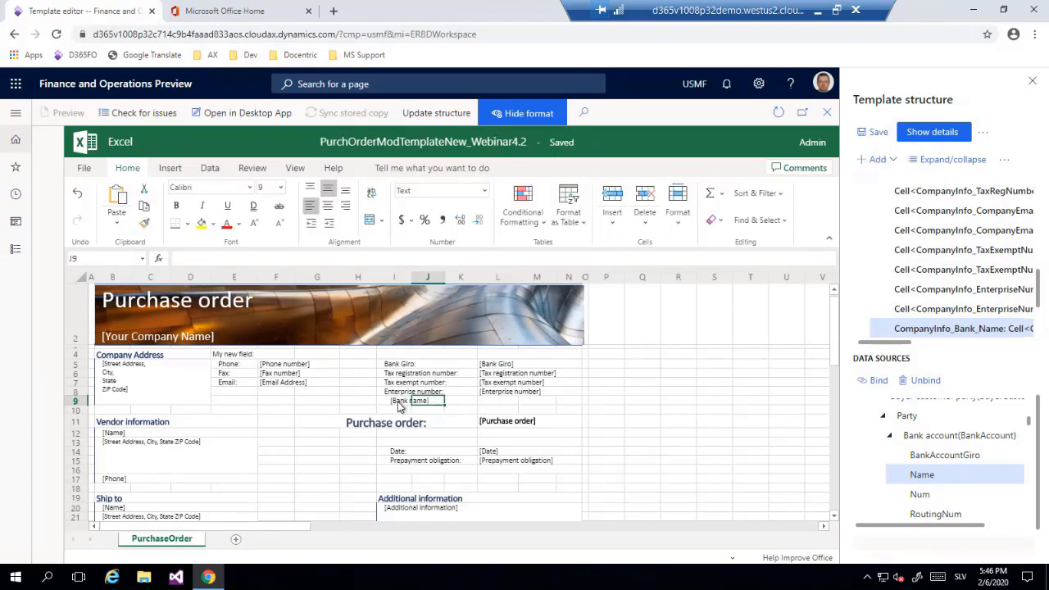
Fill the [Bank name] cell with Blue, Accent 5 and save the template structure.
{"action": "left_click", "coordinate": [399, 403]}
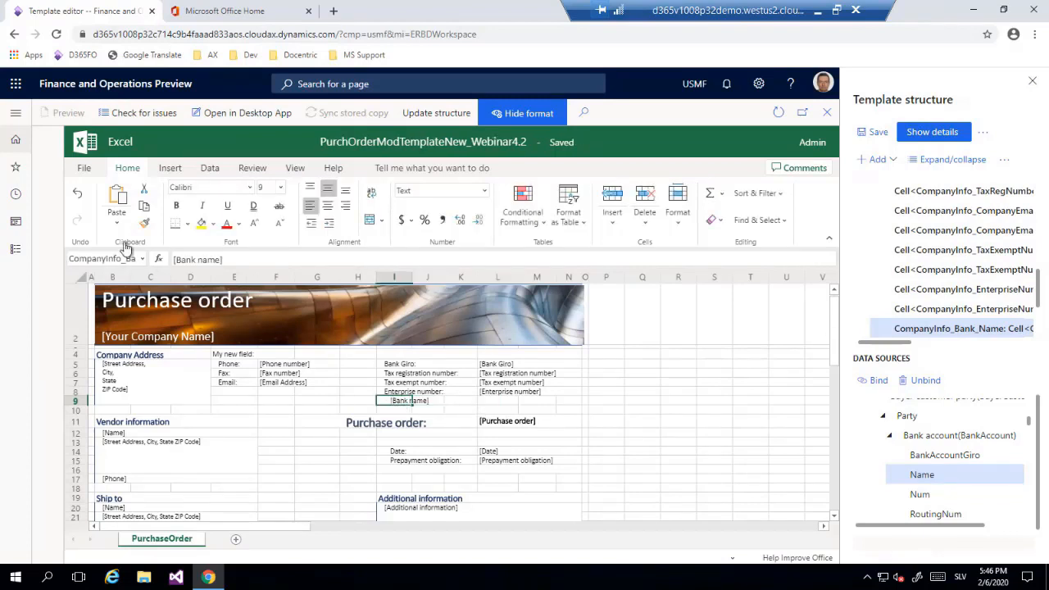
{"action": "left_click", "coordinate": [214, 224]}
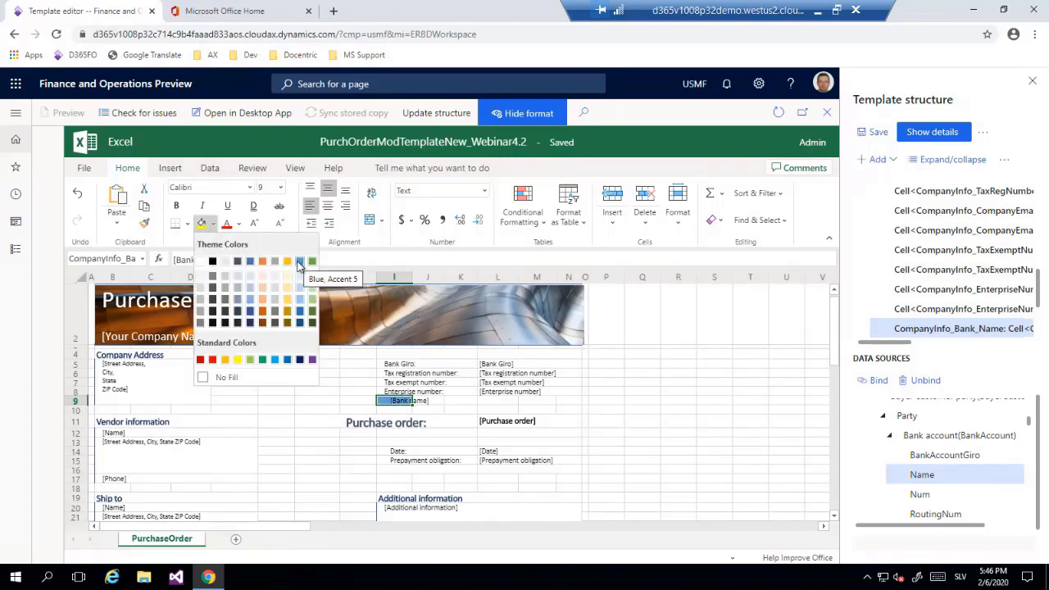
{"action": "left_click", "coordinate": [300, 262]}
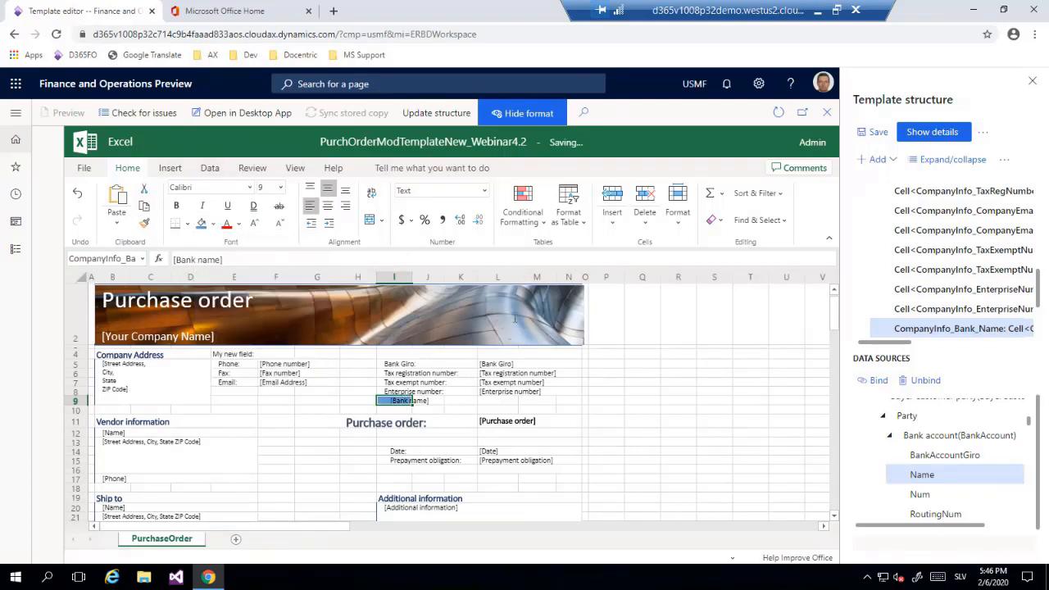
{"action": "left_click", "coordinate": [644, 402]}
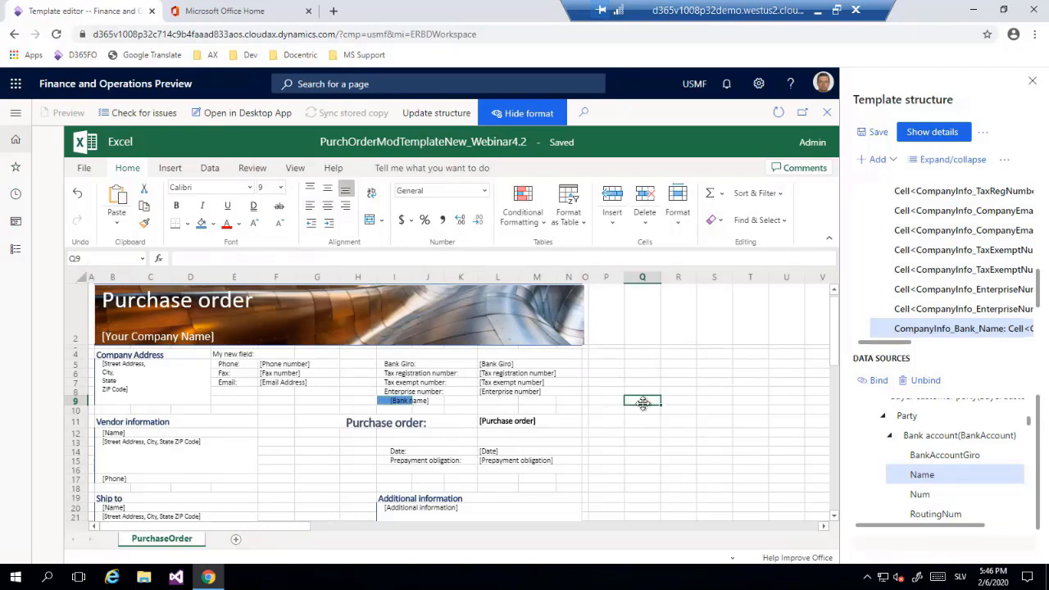
{"action": "left_click", "coordinate": [873, 137]}
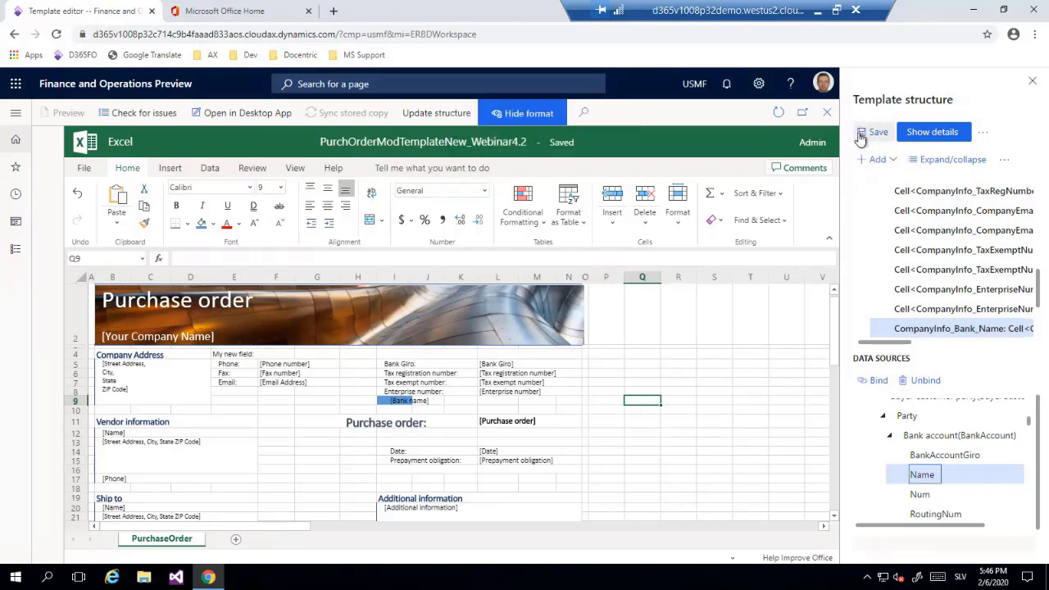
Leave the template editor and duplicate the Business document management browser tab twice.
{"action": "left_click", "coordinate": [13, 34]}
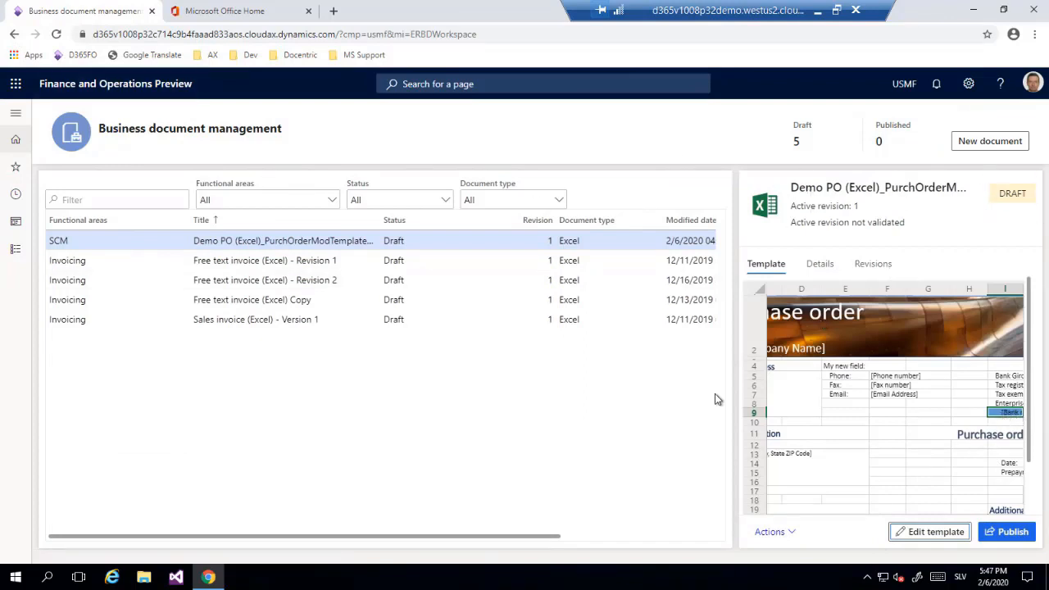
{"action": "right_click", "coordinate": [131, 11]}
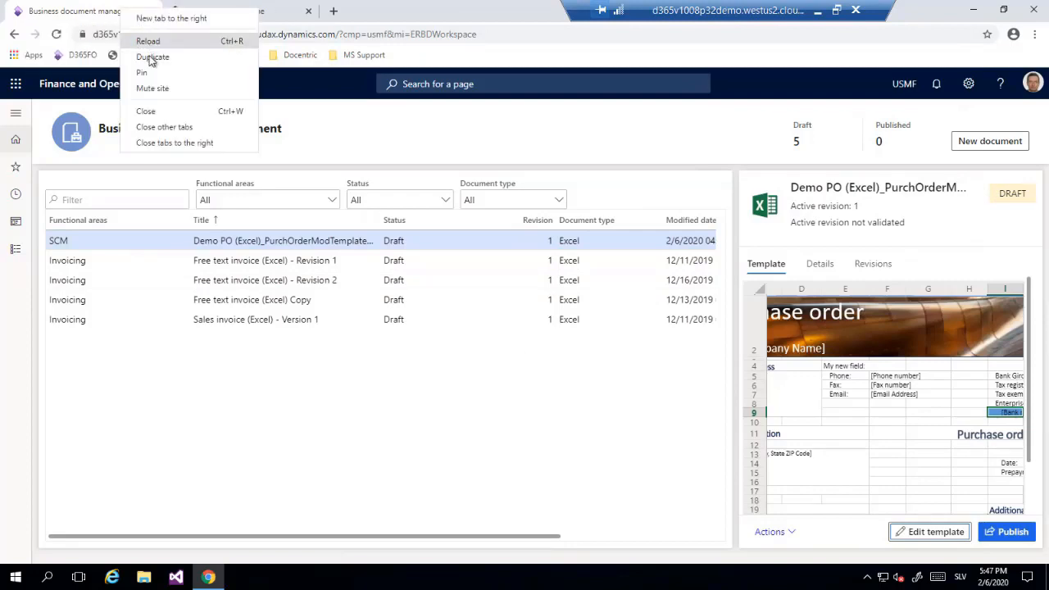
{"action": "left_click", "coordinate": [147, 56]}
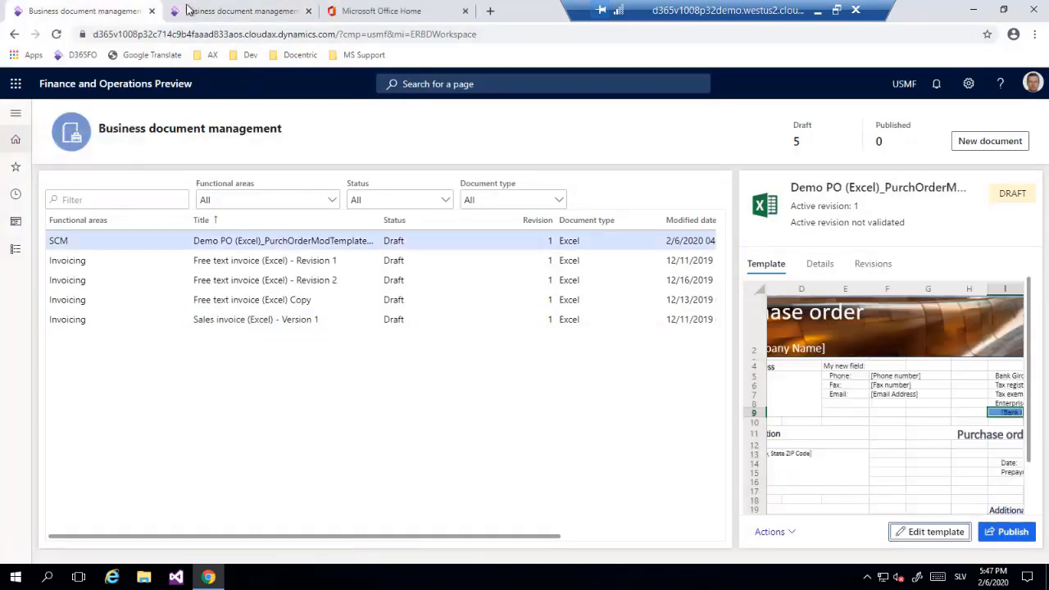
{"action": "left_click", "coordinate": [103, 12]}
{"action": "right_click", "coordinate": [107, 15]}
{"action": "left_click", "coordinate": [147, 66]}
Open the Docentric AX reports list and bring up print management for PurchPurchaseOrder.Report.
{"action": "left_click", "coordinate": [16, 112]}
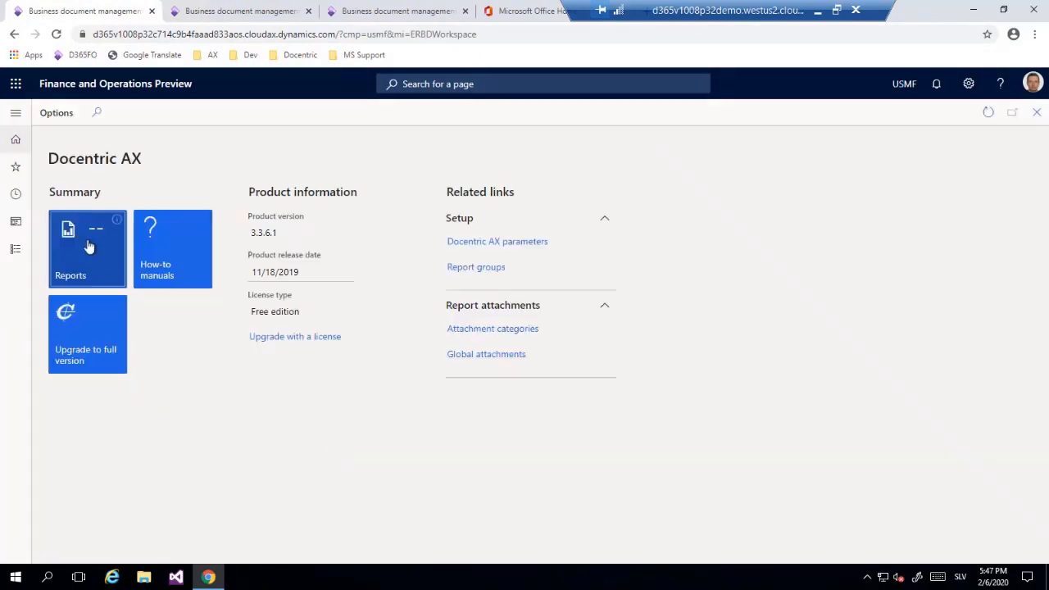
{"action": "left_click", "coordinate": [90, 247]}
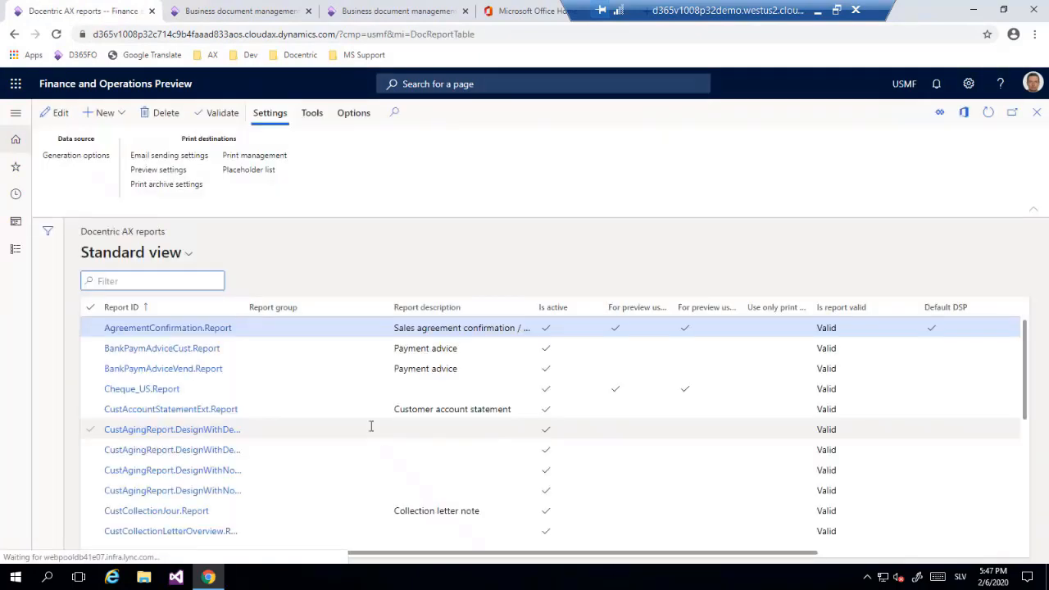
{"action": "scroll", "coordinate": [373, 430], "scroll_direction": "down", "scroll_amount": 5}
{"action": "left_click", "coordinate": [336, 355]}
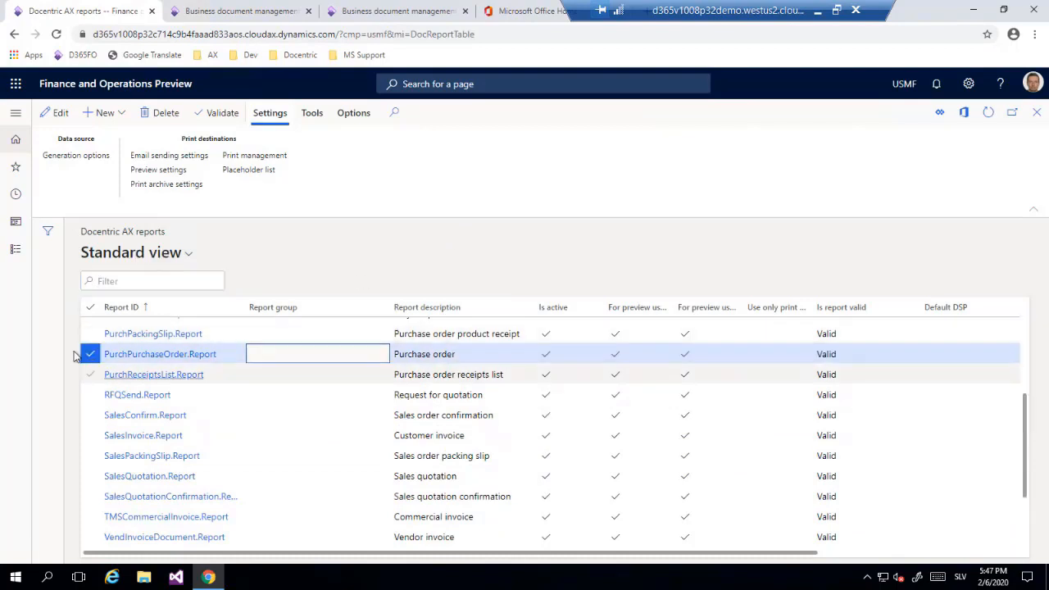
{"action": "left_click", "coordinate": [254, 156]}
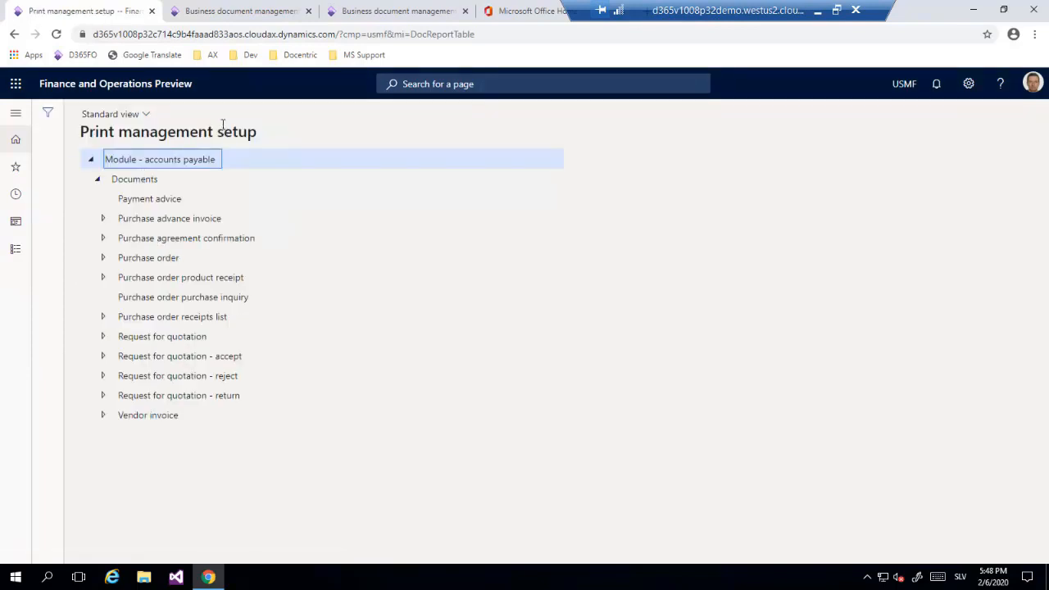
Check the default original print settings of the Purchase order document in accounts payable, and close the print management setup.
{"action": "left_click", "coordinate": [104, 258]}
{"action": "left_click", "coordinate": [161, 277]}
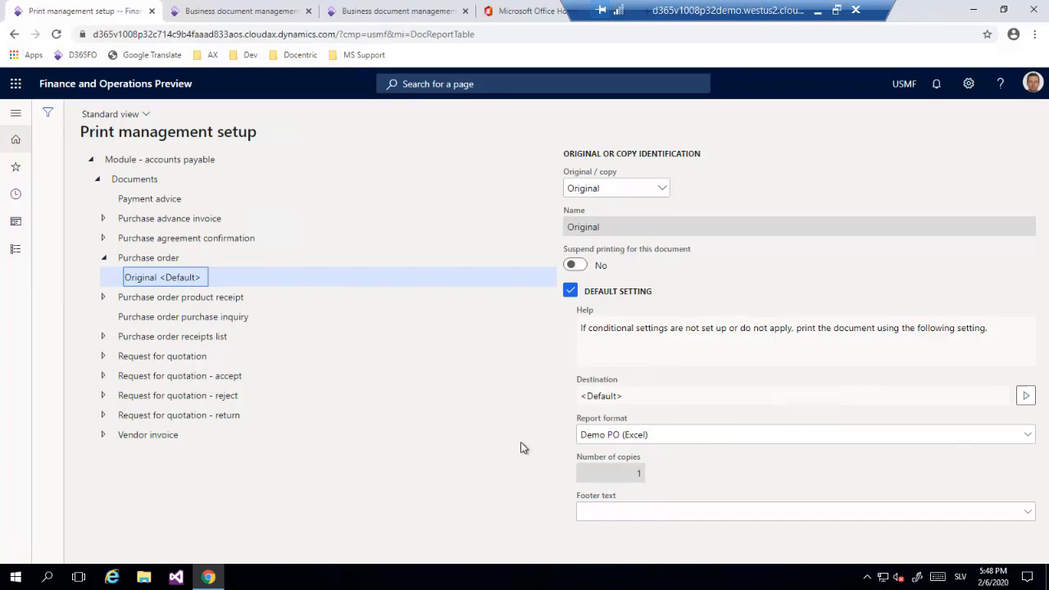
{"action": "left_click", "coordinate": [173, 258]}
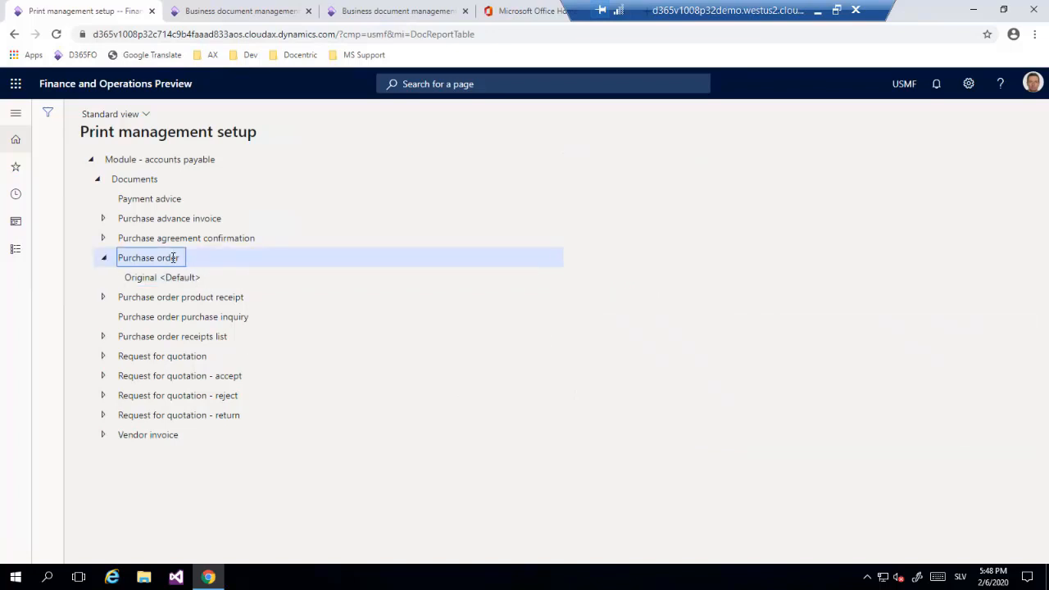
{"action": "key", "text": "Escape"}
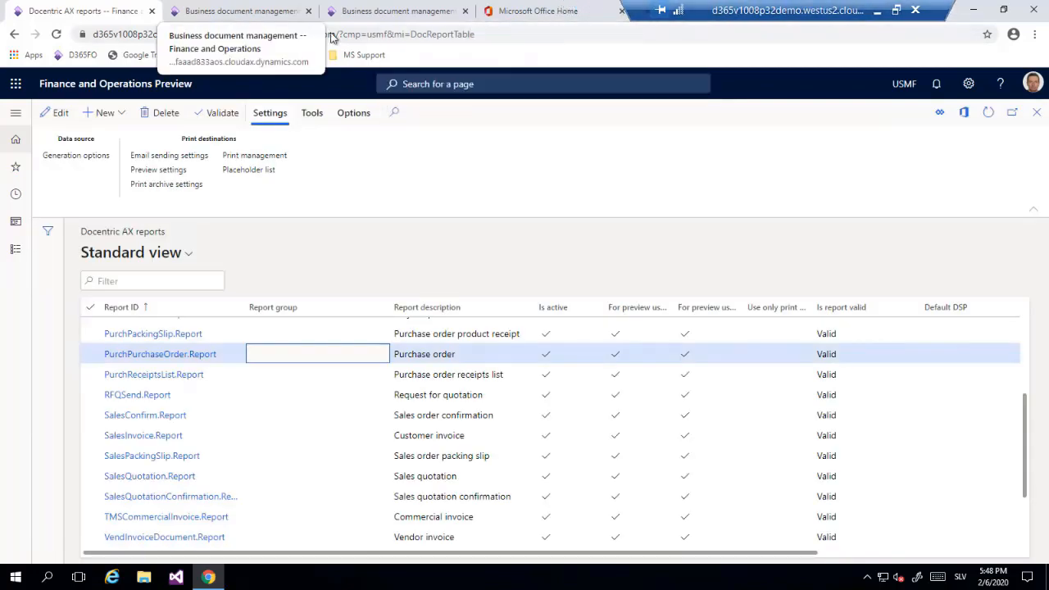
Open the Electronic reporting destination page in the second browser tab and switch to the purchase order confirmations tab.
{"action": "left_click", "coordinate": [258, 11]}
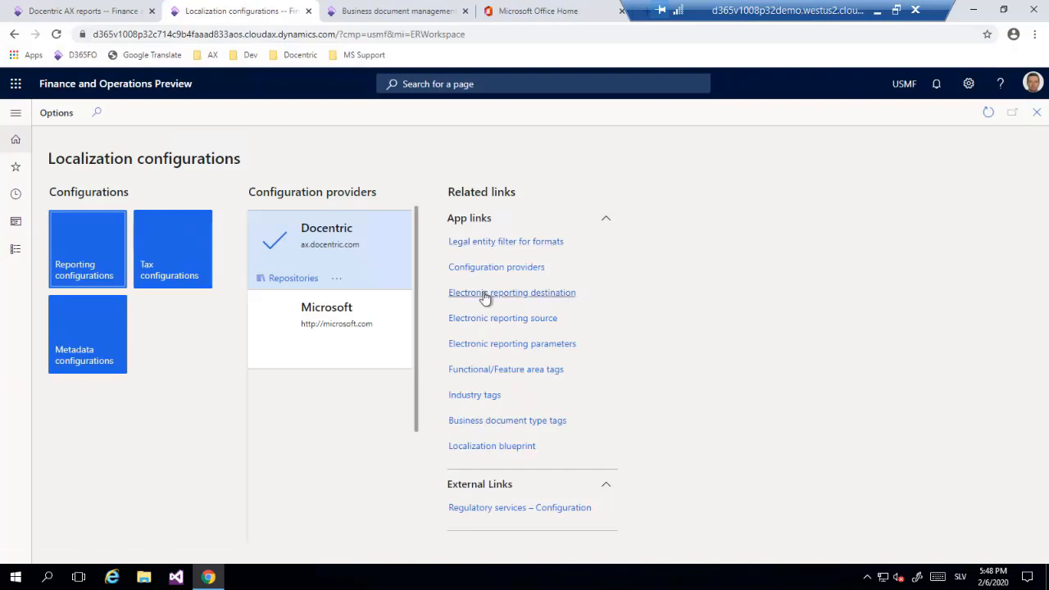
{"action": "left_click", "coordinate": [484, 295]}
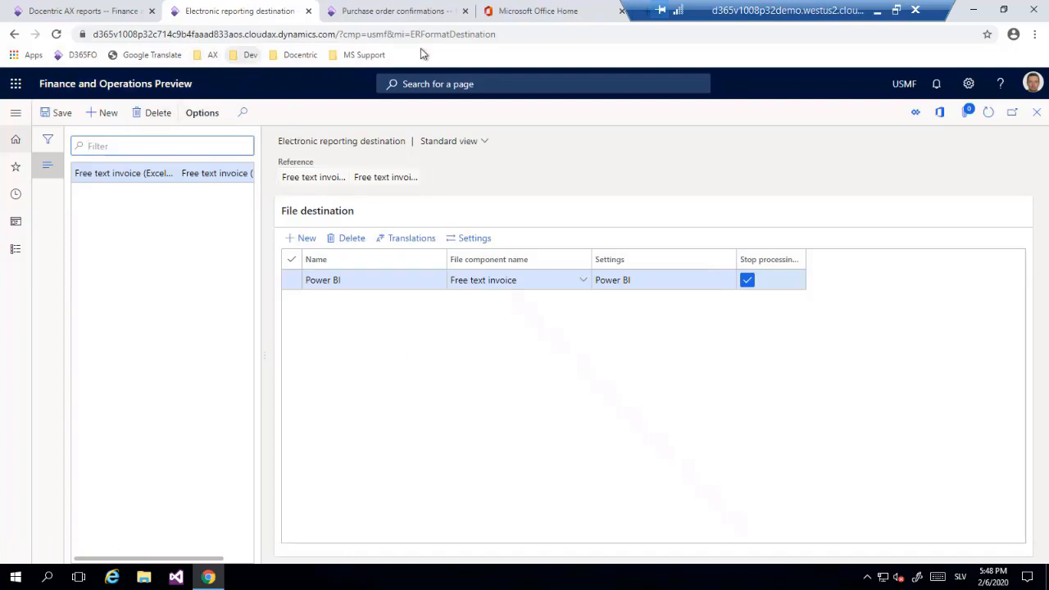
{"action": "left_click", "coordinate": [405, 12]}
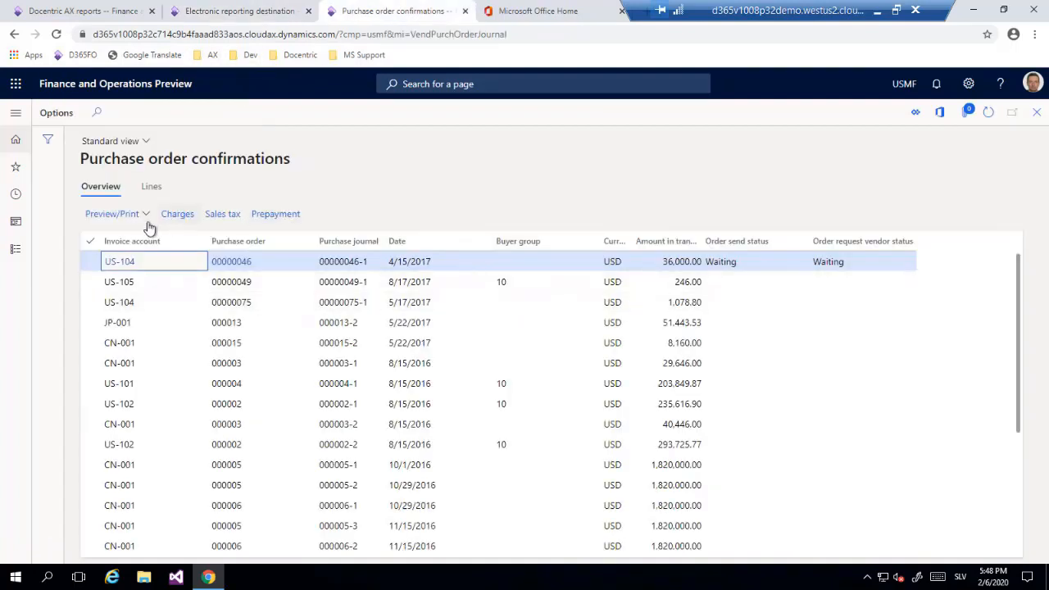
Try to preview the original of the first purchase order confirmation, and reload the page.
{"action": "left_click", "coordinate": [119, 214]}
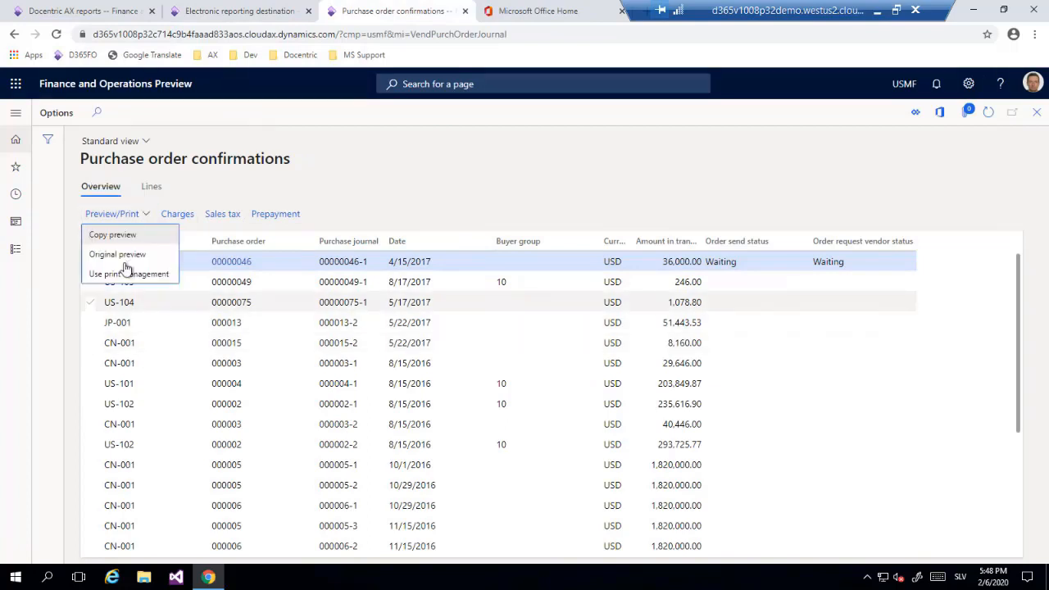
{"action": "left_click", "coordinate": [120, 255]}
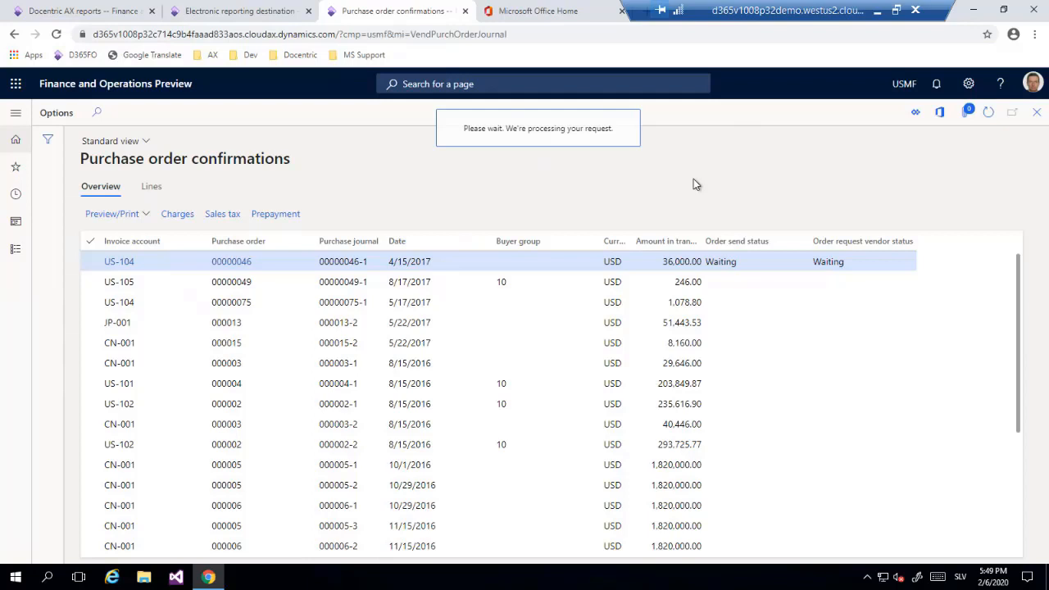
{"action": "left_click", "coordinate": [54, 34]}
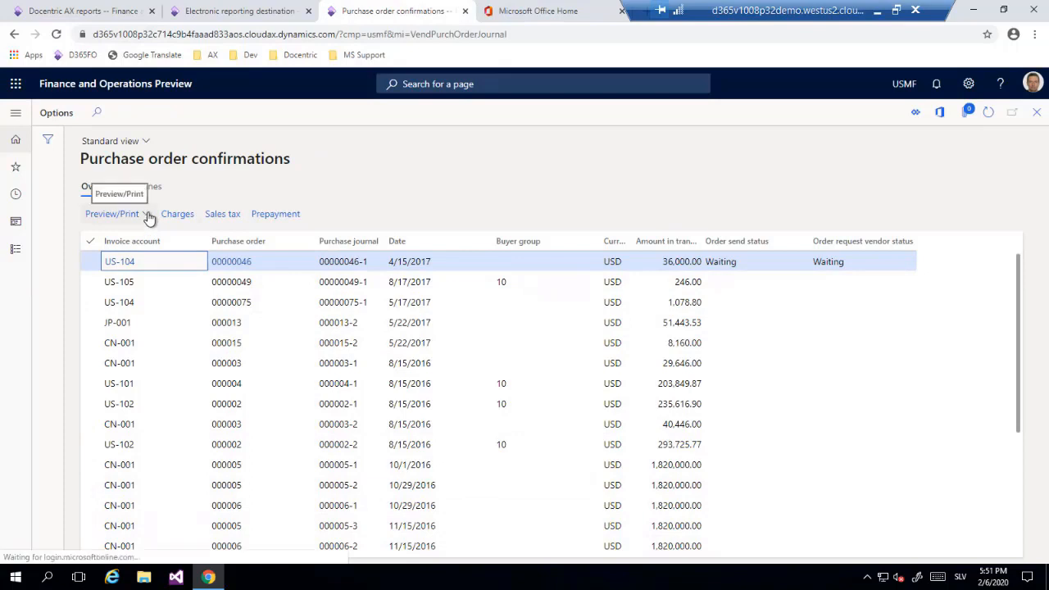
Output the first purchase order confirmation using print management and open the downloaded Excel file.
{"action": "left_click", "coordinate": [148, 223]}
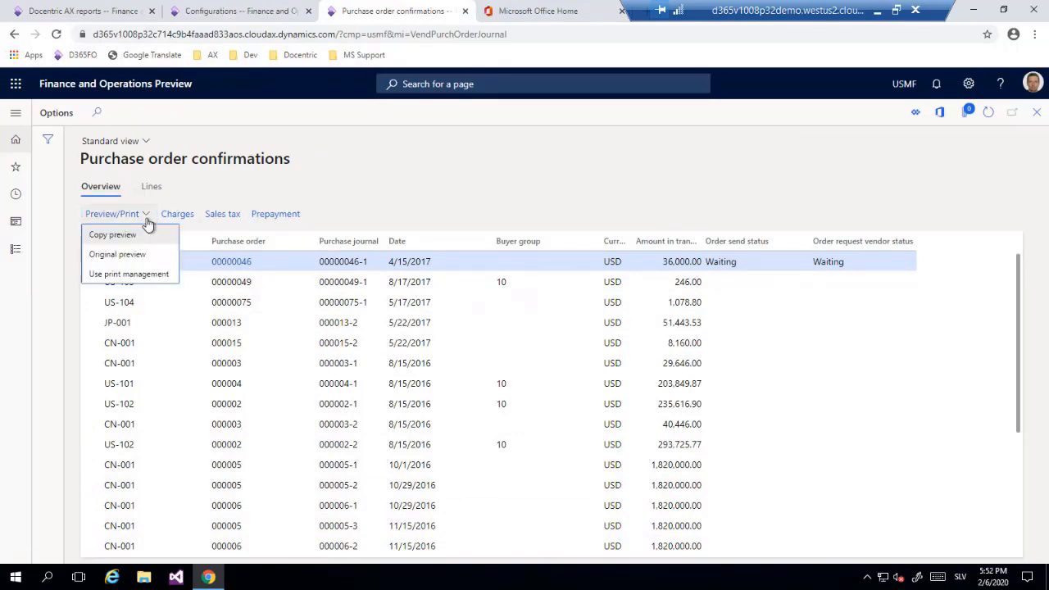
{"action": "left_click", "coordinate": [166, 272]}
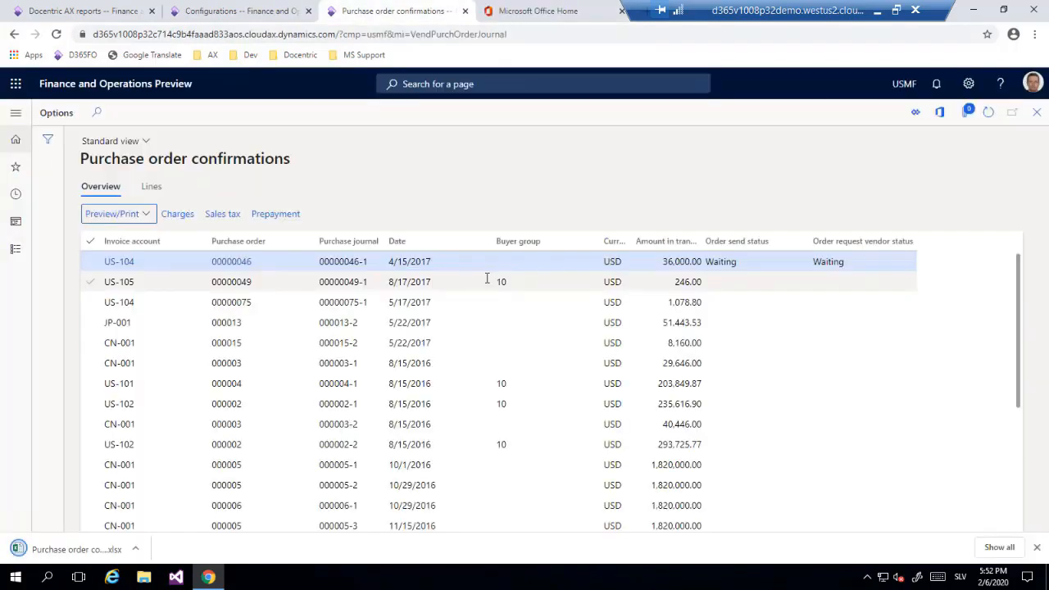
{"action": "left_click", "coordinate": [70, 549]}
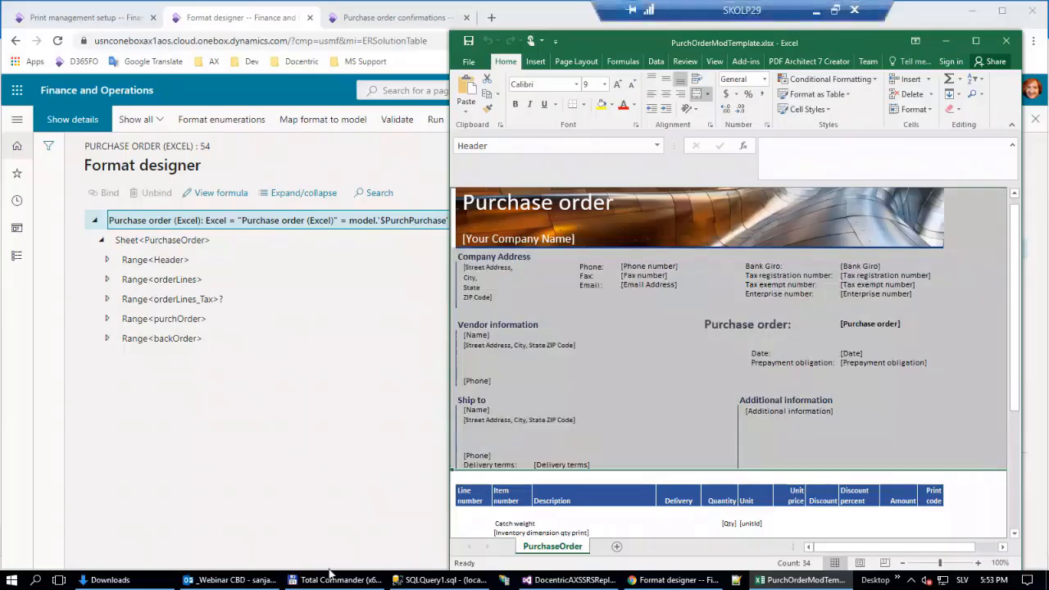
Minimize the Excel template and open the PO model mapping - L1 configuration under Purchase order model mapping in the designer.
{"action": "left_click", "coordinate": [946, 40]}
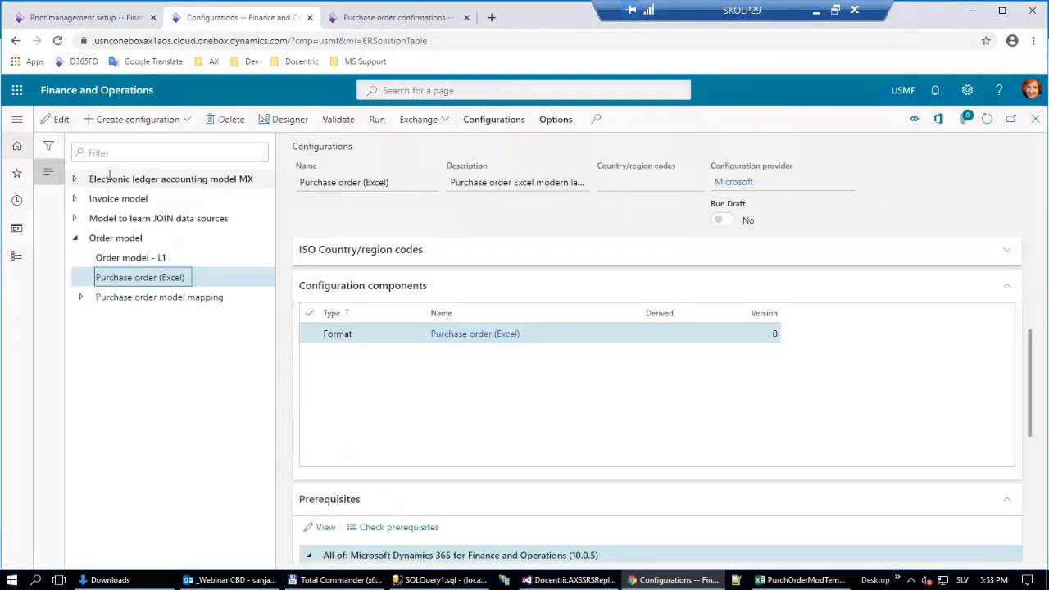
{"action": "left_click", "coordinate": [82, 298]}
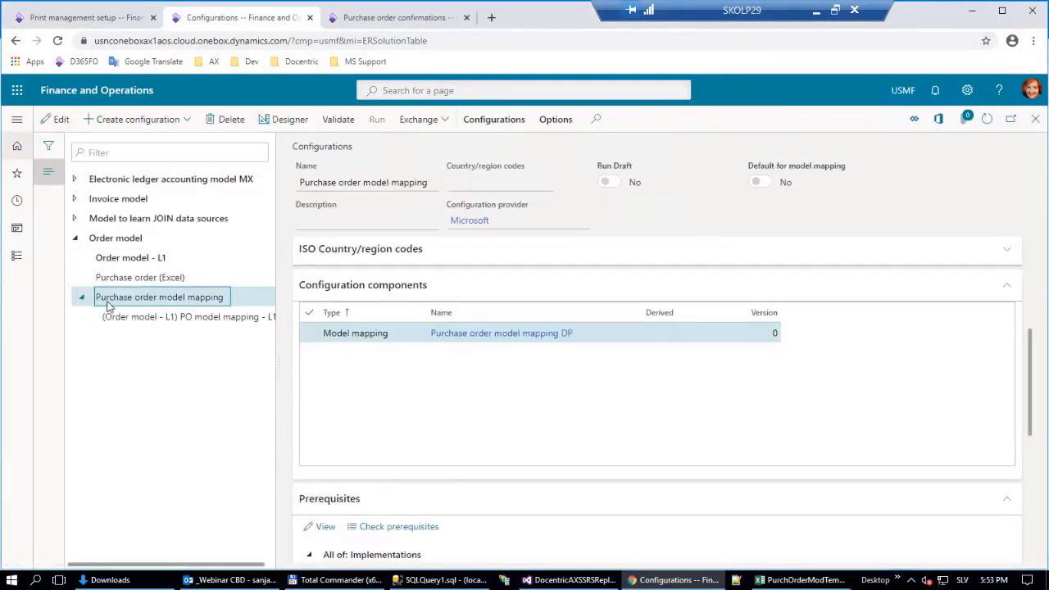
{"action": "left_click", "coordinate": [145, 316]}
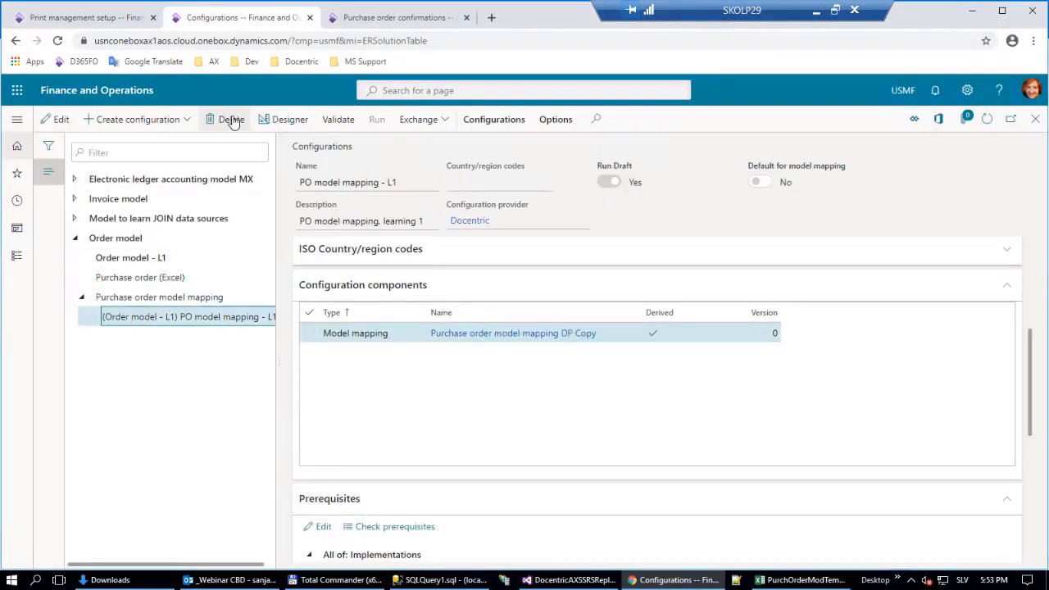
{"action": "left_click", "coordinate": [280, 119]}
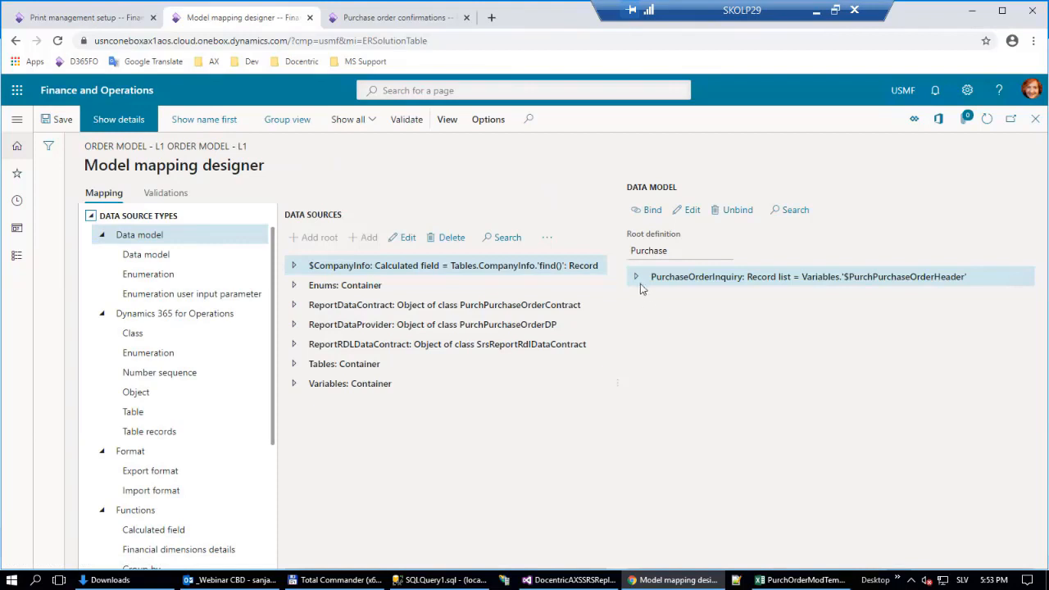
Locate the Name field of the buyer customer party's bank account under PurchaseOrderInquiry in the data model.
{"action": "left_click", "coordinate": [636, 277]}
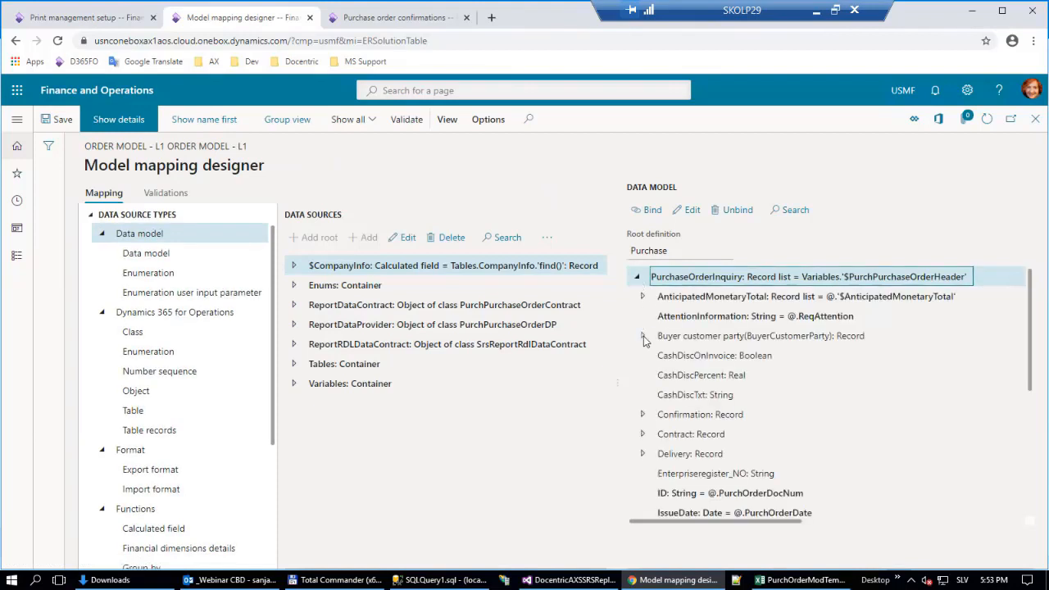
{"action": "left_click", "coordinate": [643, 336]}
{"action": "left_click", "coordinate": [649, 356]}
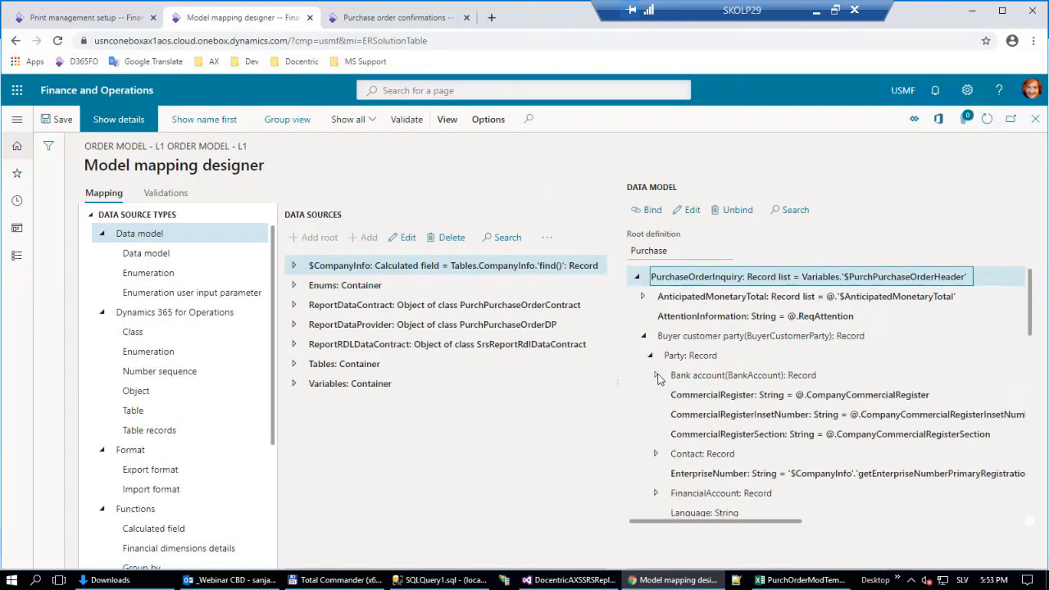
{"action": "left_click", "coordinate": [657, 376]}
{"action": "scroll", "coordinate": [812, 386], "scroll_direction": "down", "scroll_amount": 1}
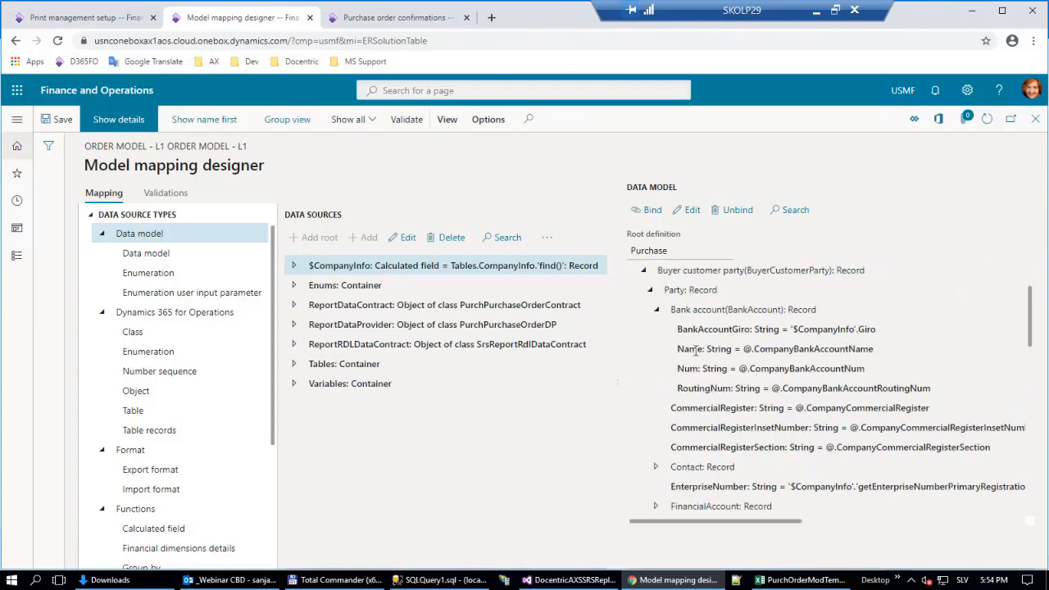
{"action": "left_click", "coordinate": [824, 350]}
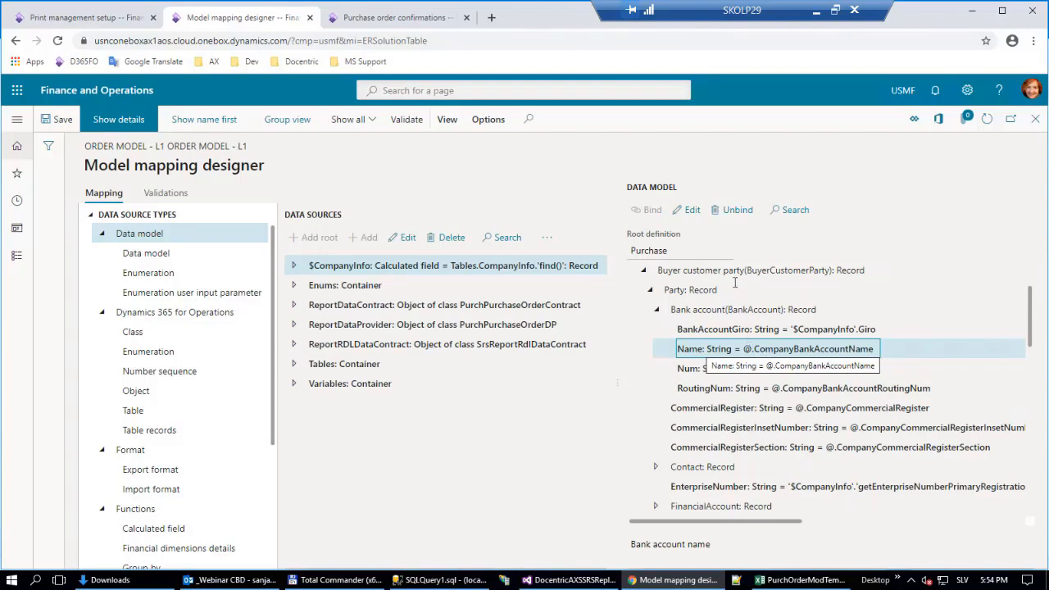
Examine the bank account Name formula and its $PurchPurchaseOrderHeader source in the Formula designer, and close it.
{"action": "left_click", "coordinate": [693, 210]}
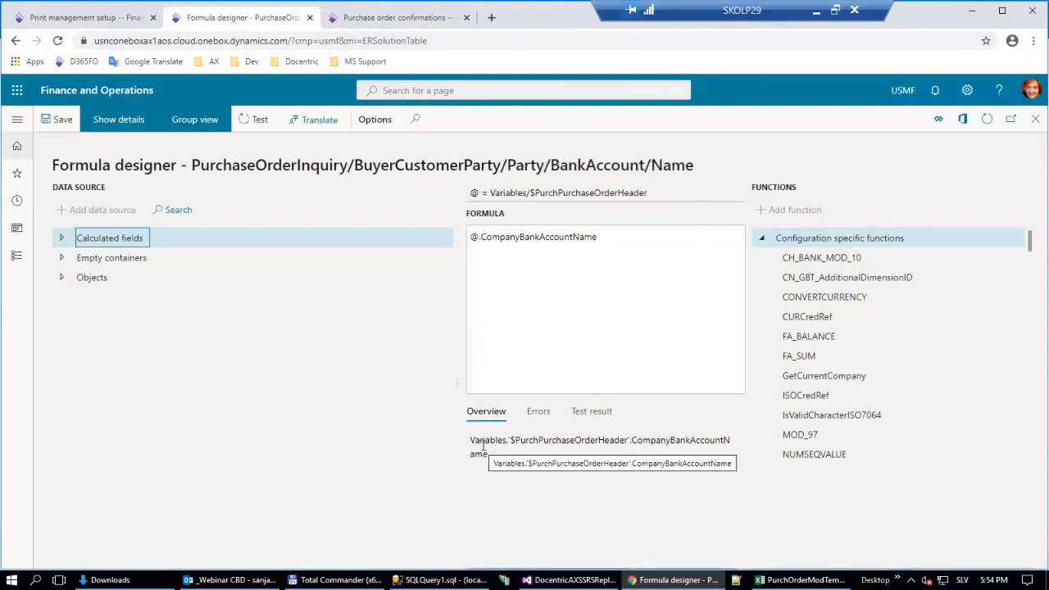
{"action": "double_click", "coordinate": [595, 442]}
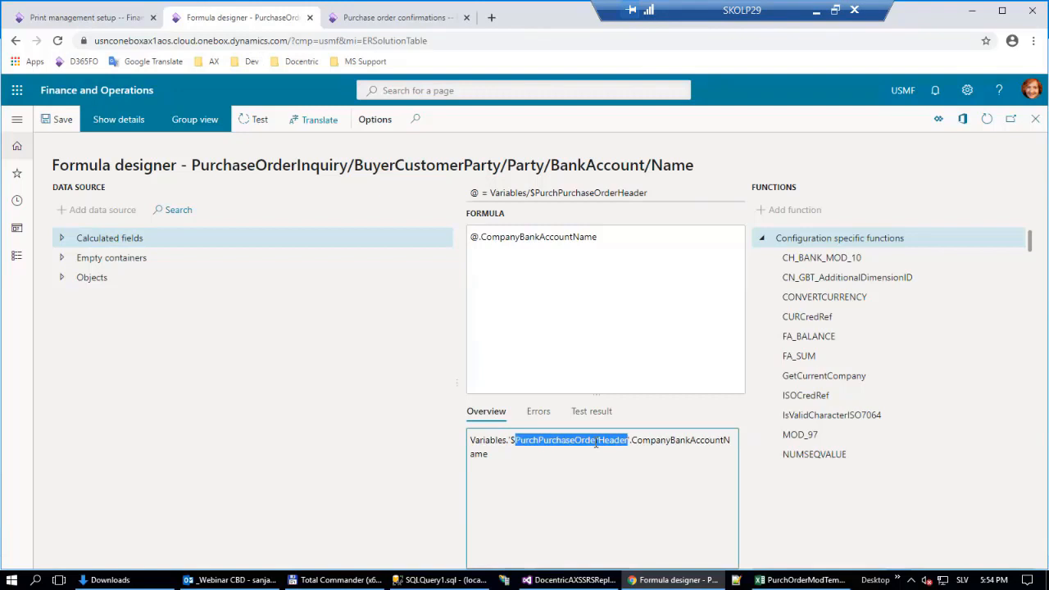
{"action": "left_click", "coordinate": [396, 409]}
{"action": "key", "text": "Escape"}
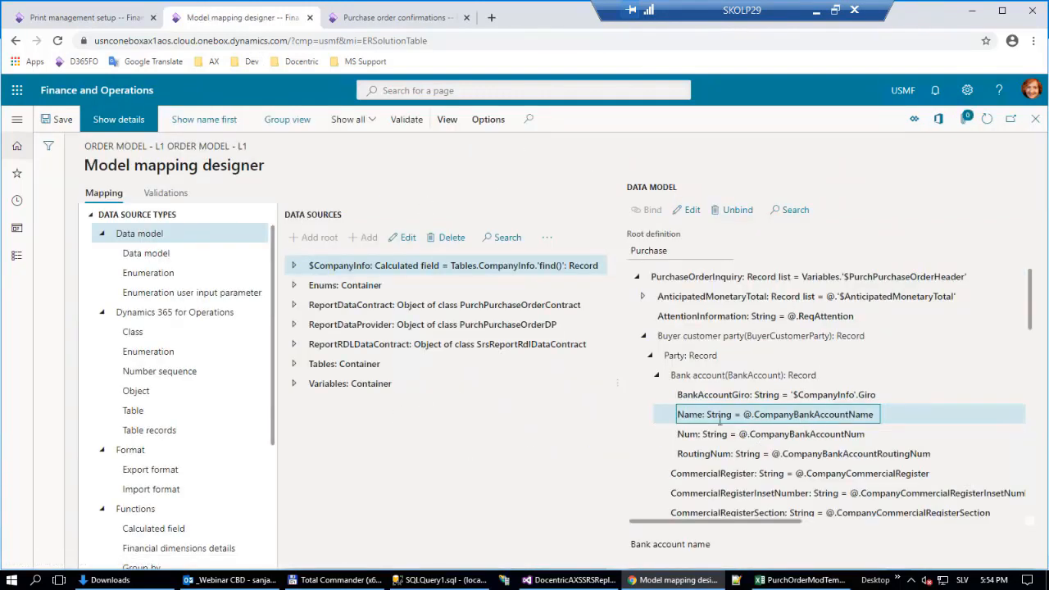
Find the CompanyBankAccountName field in the data sources under Variables, $PurchPurchaseOrderHeader.
{"action": "left_click", "coordinate": [294, 384]}
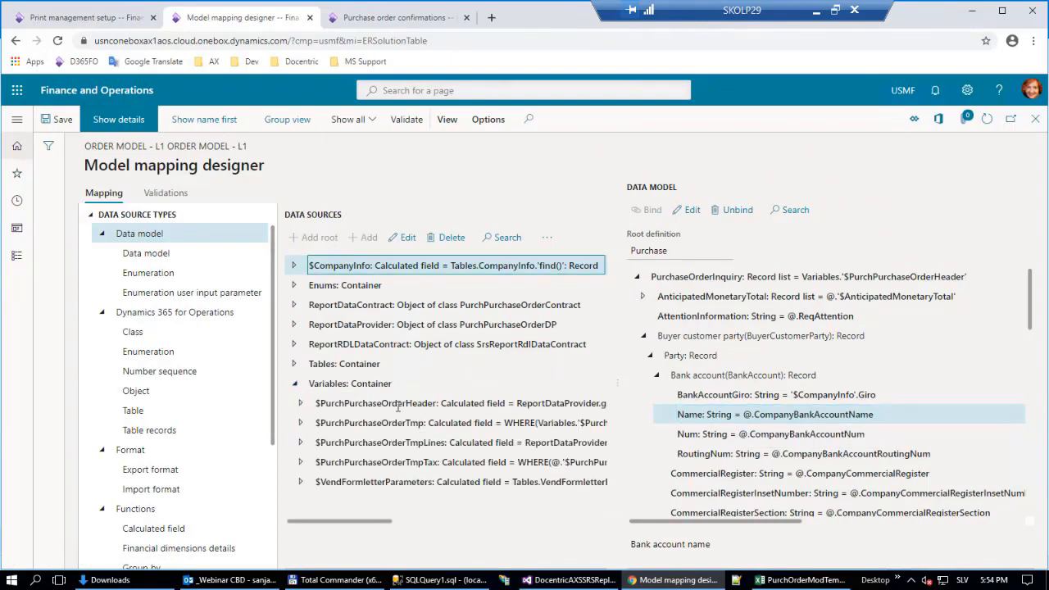
{"action": "left_click", "coordinate": [399, 405]}
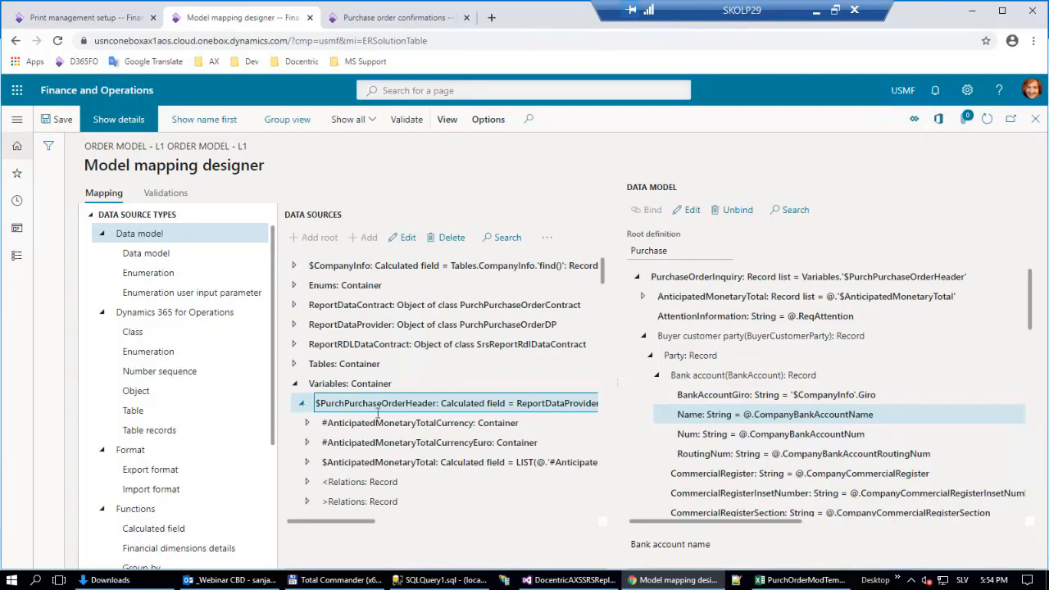
{"action": "scroll", "coordinate": [410, 418], "scroll_direction": "down", "scroll_amount": 7}
{"action": "scroll", "coordinate": [411, 417], "scroll_direction": "down", "scroll_amount": 10}
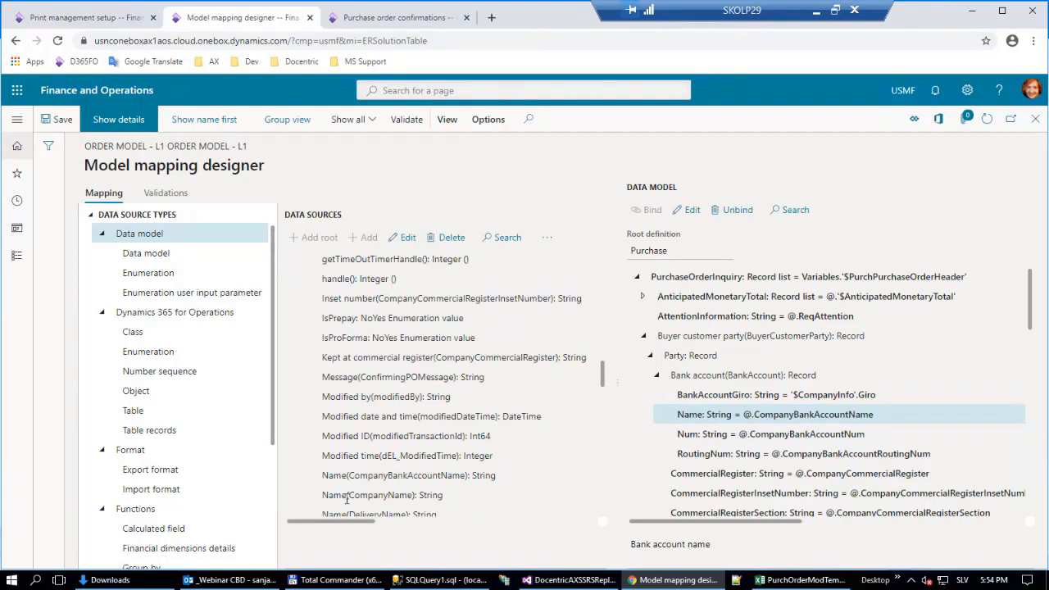
{"action": "scroll", "coordinate": [405, 450], "scroll_direction": "down", "scroll_amount": 3}
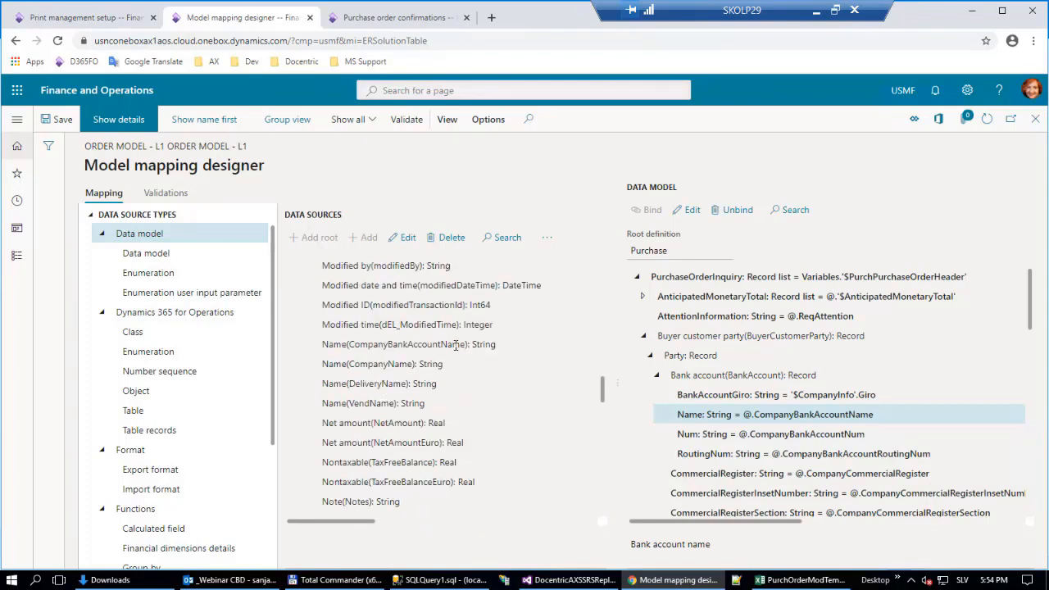
{"action": "left_click", "coordinate": [456, 345]}
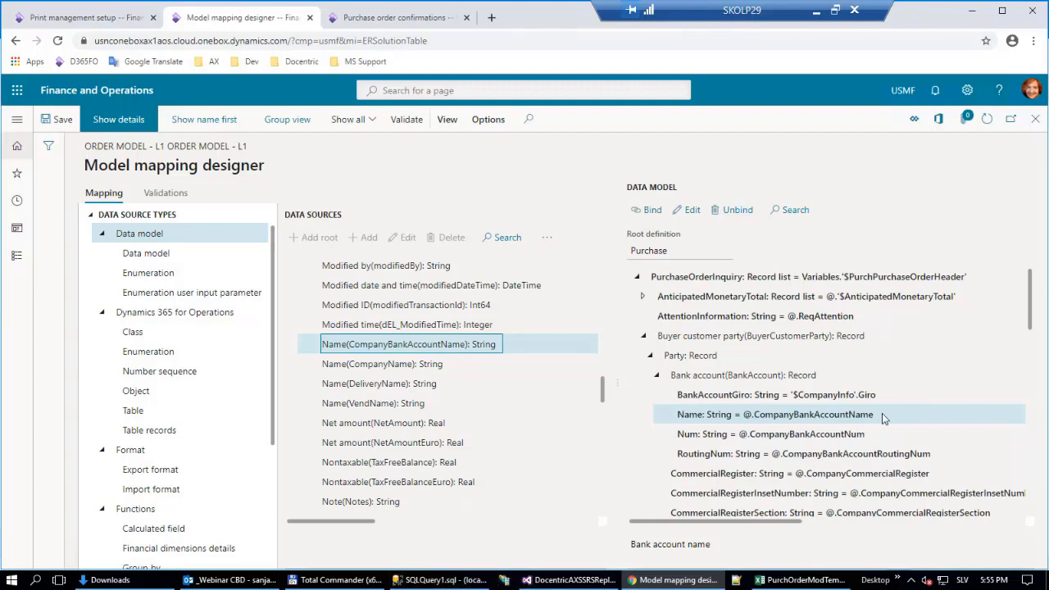
Switch to Visual Studio and examine the isoCZ country condition in the initFromCompanyInfoOnBlankPaper method of PurchPurchaseOrderHeader.
{"action": "left_click", "coordinate": [558, 582]}
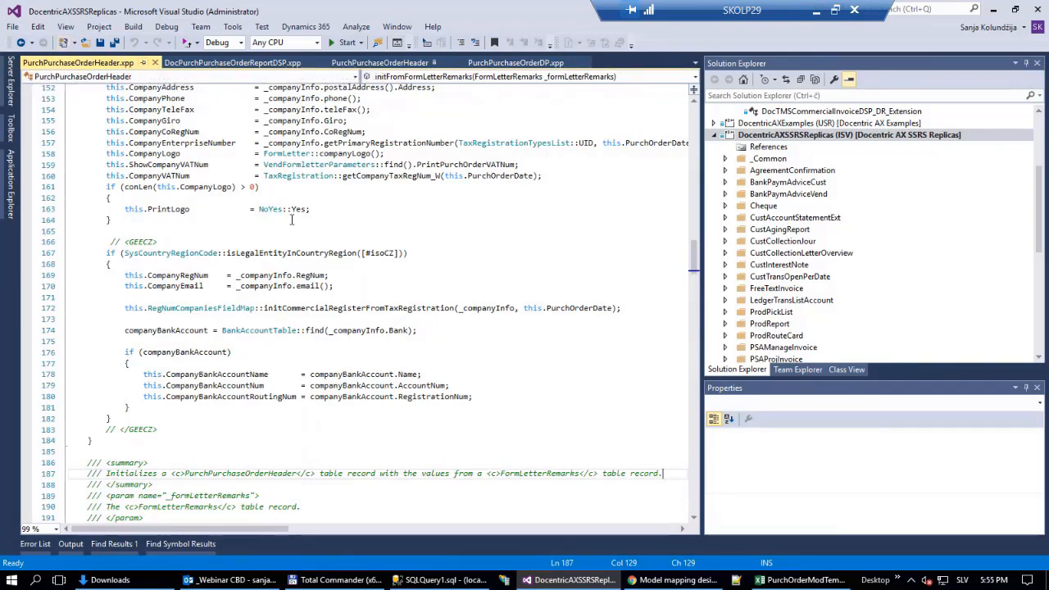
{"action": "scroll", "coordinate": [285, 220], "scroll_direction": "up", "scroll_amount": 5}
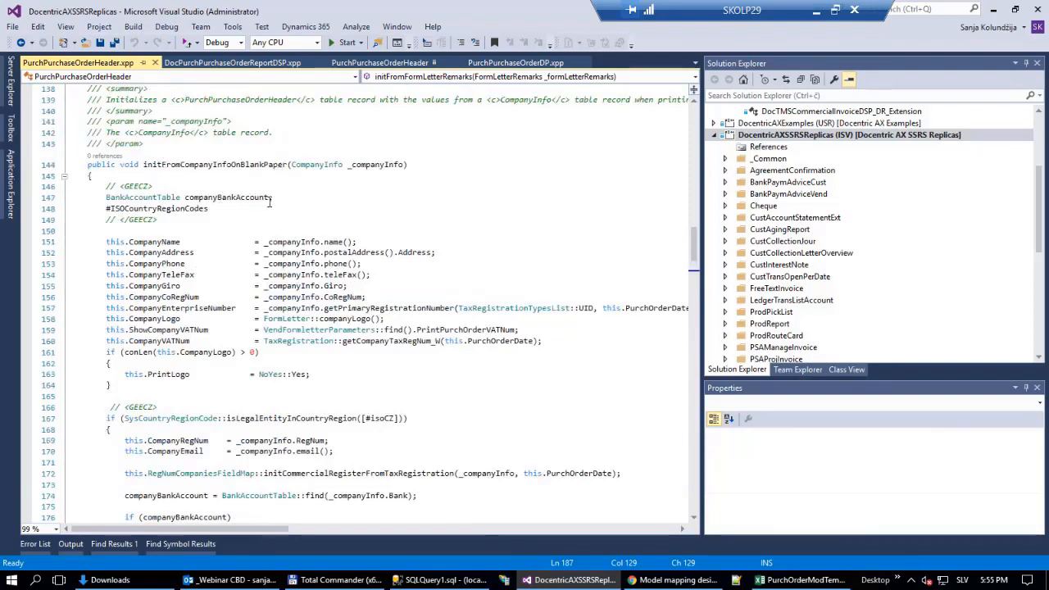
{"action": "scroll", "coordinate": [269, 202], "scroll_direction": "down", "scroll_amount": 4}
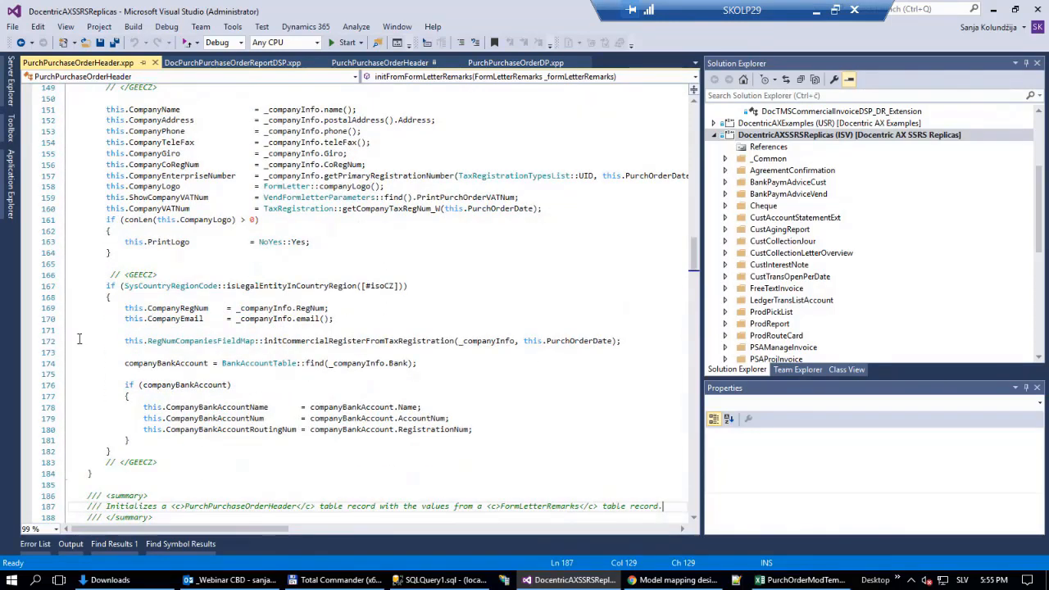
{"action": "left_click", "coordinate": [415, 408]}
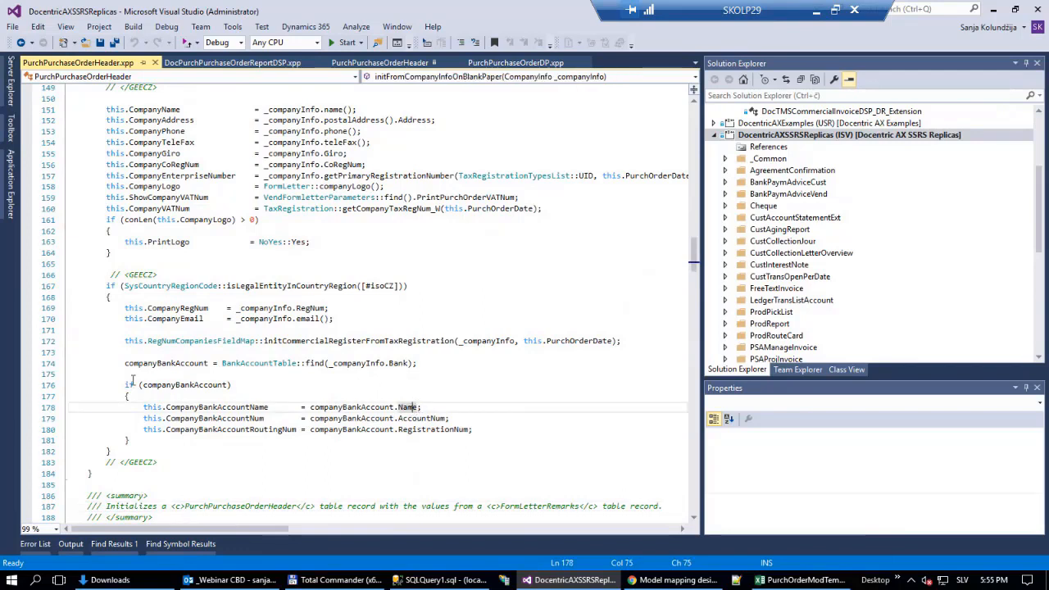
{"action": "double_click", "coordinate": [387, 285]}
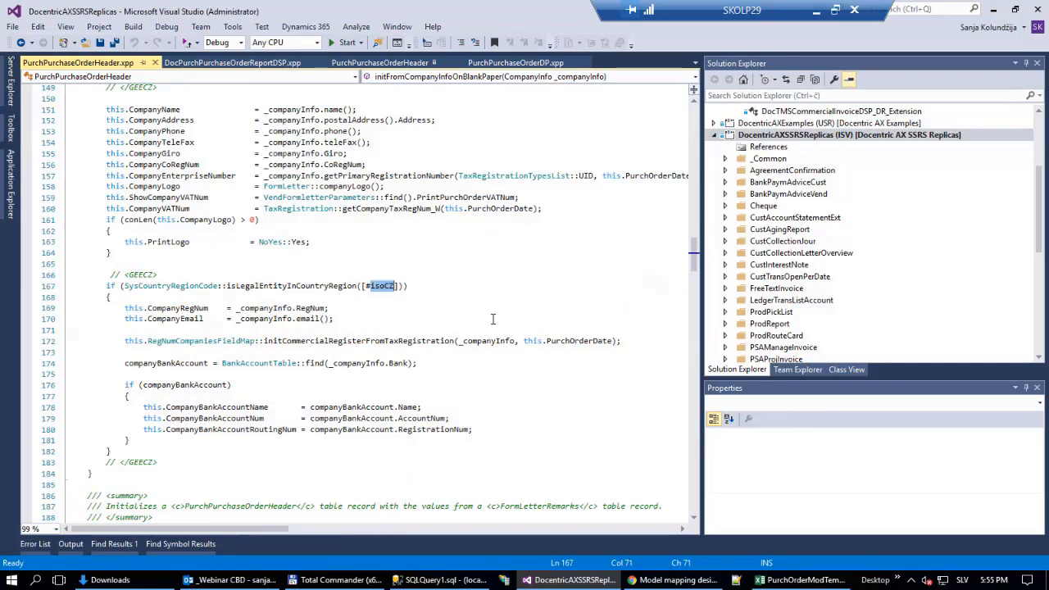
{"action": "scroll", "coordinate": [496, 300], "scroll_direction": "down", "scroll_amount": 1}
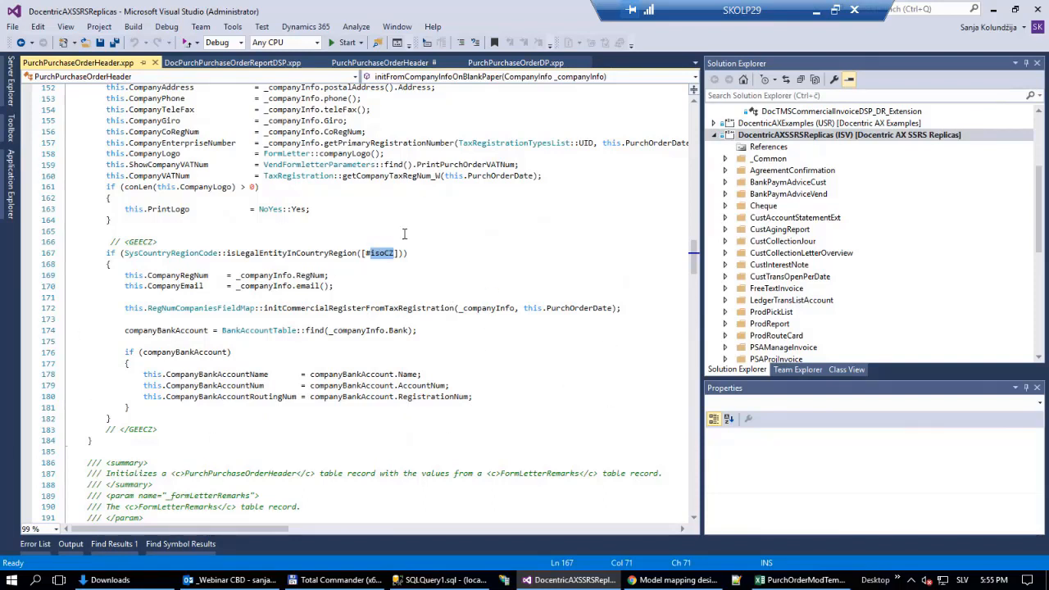
Trace companyBankAccount.Name in the code back to the BankAccountTable::find(_companyInfo.Bank) call.
{"action": "left_click", "coordinate": [404, 373]}
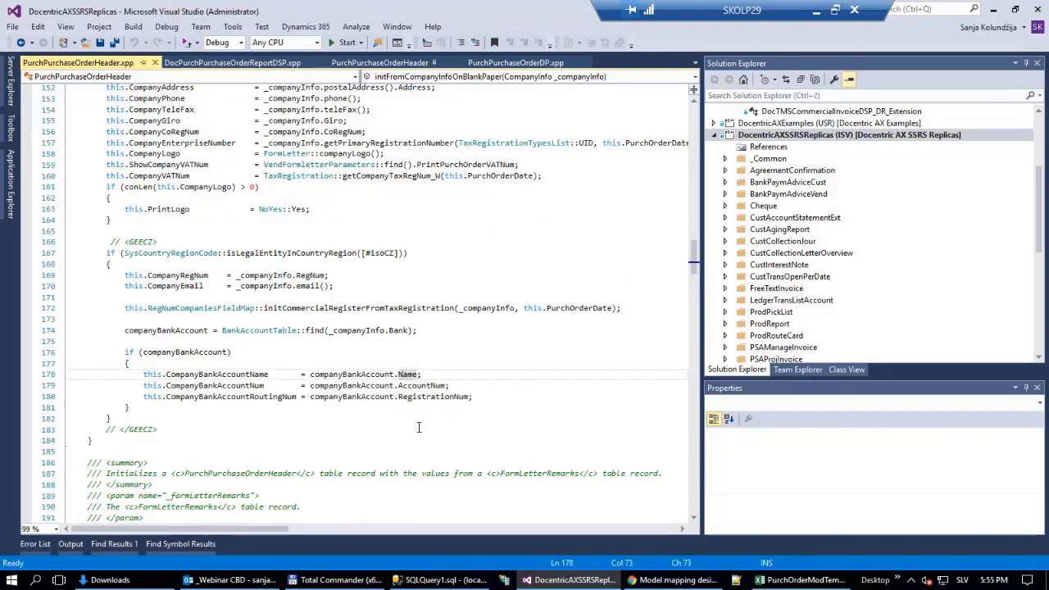
{"action": "left_click", "coordinate": [356, 375]}
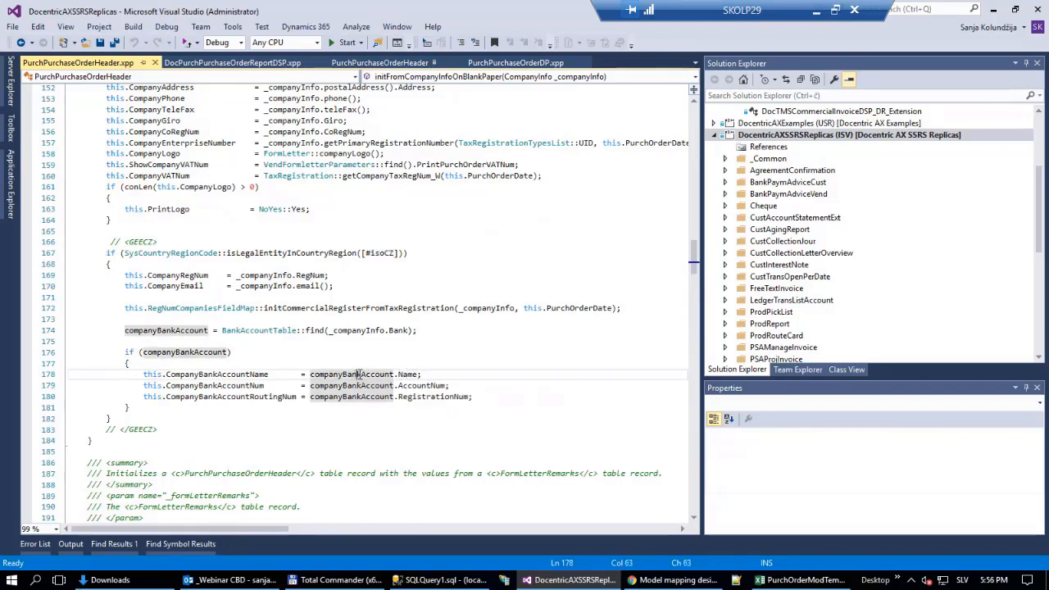
{"action": "left_click", "coordinate": [262, 329]}
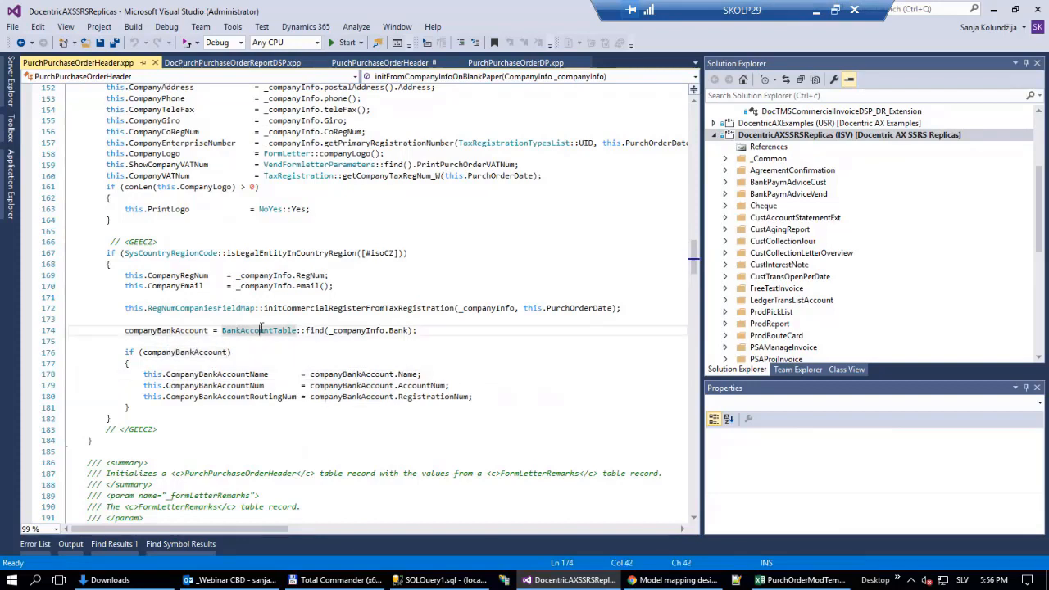
{"action": "left_click", "coordinate": [357, 330]}
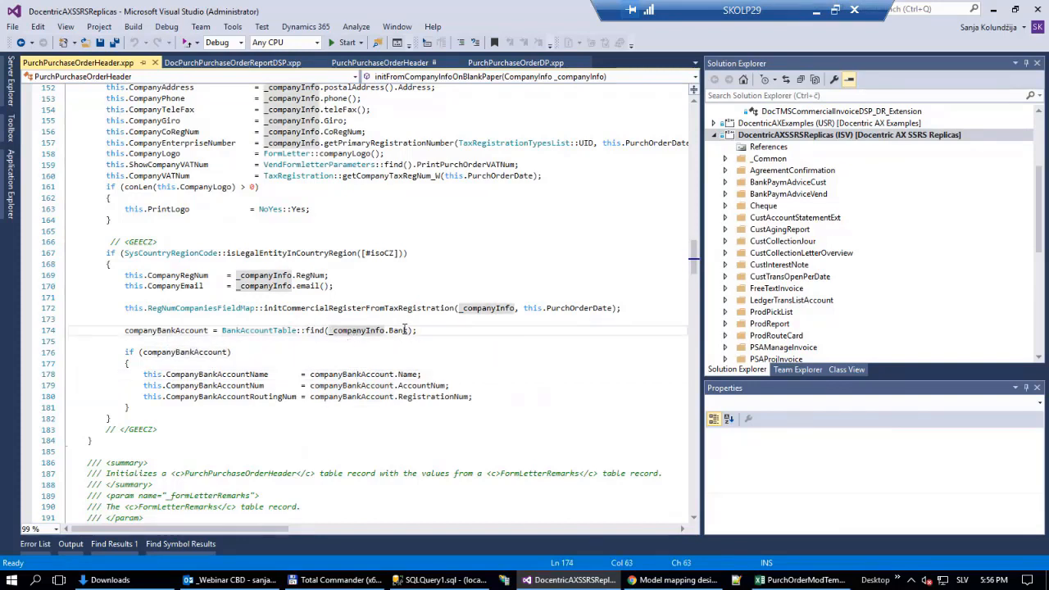
{"action": "left_click", "coordinate": [194, 330]}
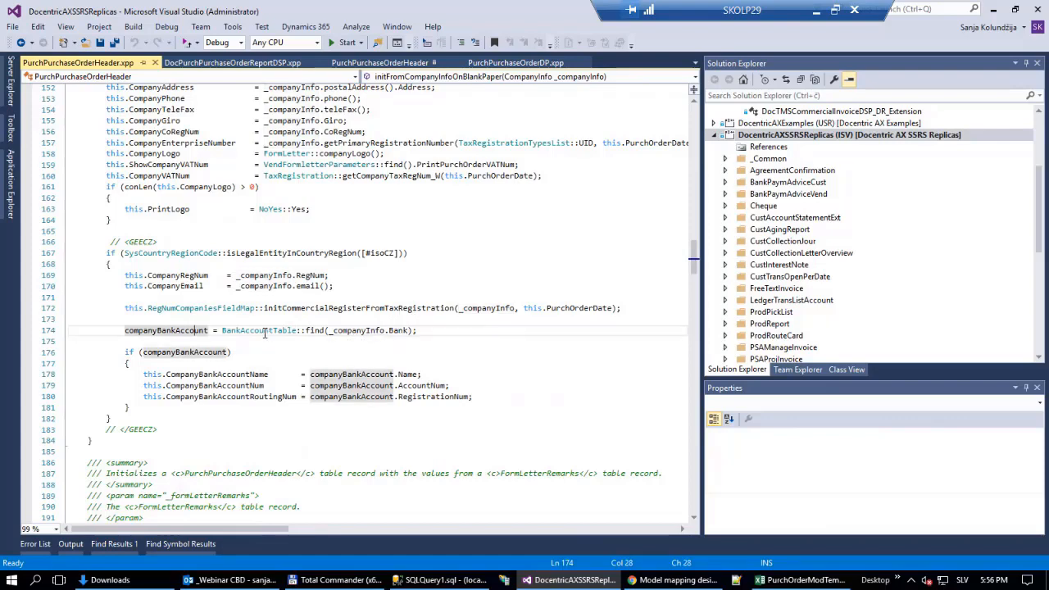
{"action": "left_click", "coordinate": [264, 331]}
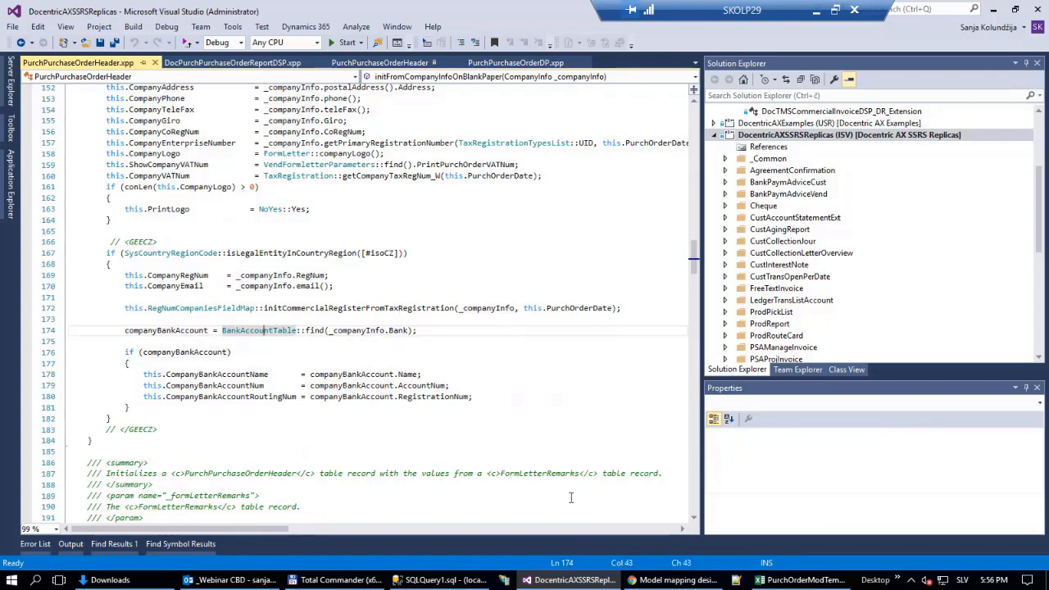
Return to the model mapping designer and select the Bank accounts(Bank) record list under $CompanyInfo, >Relations in the data sources.
{"action": "left_click", "coordinate": [674, 580]}
{"action": "left_click", "coordinate": [295, 385]}
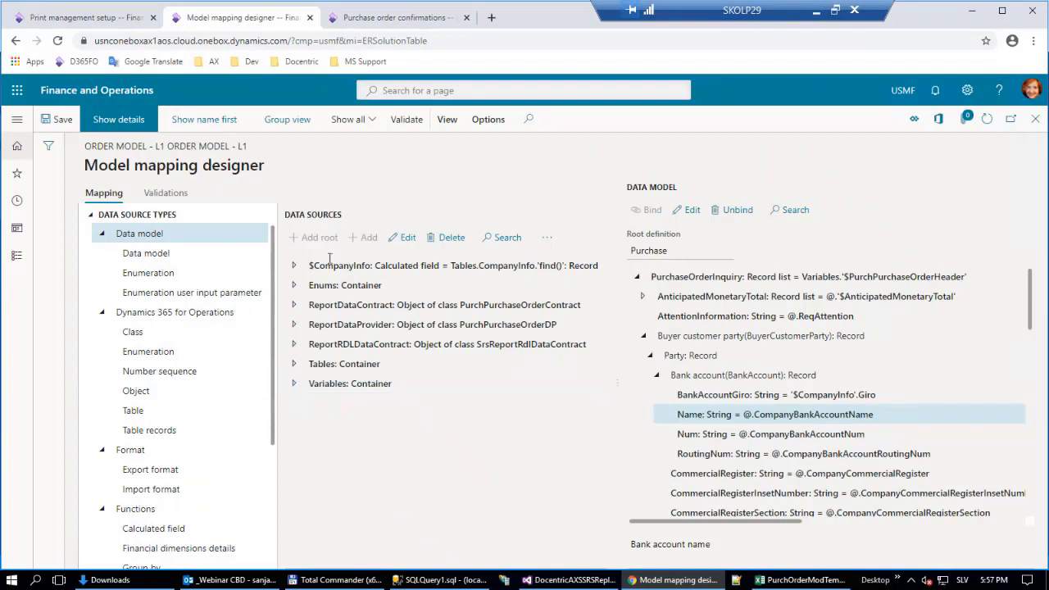
{"action": "left_click", "coordinate": [360, 265]}
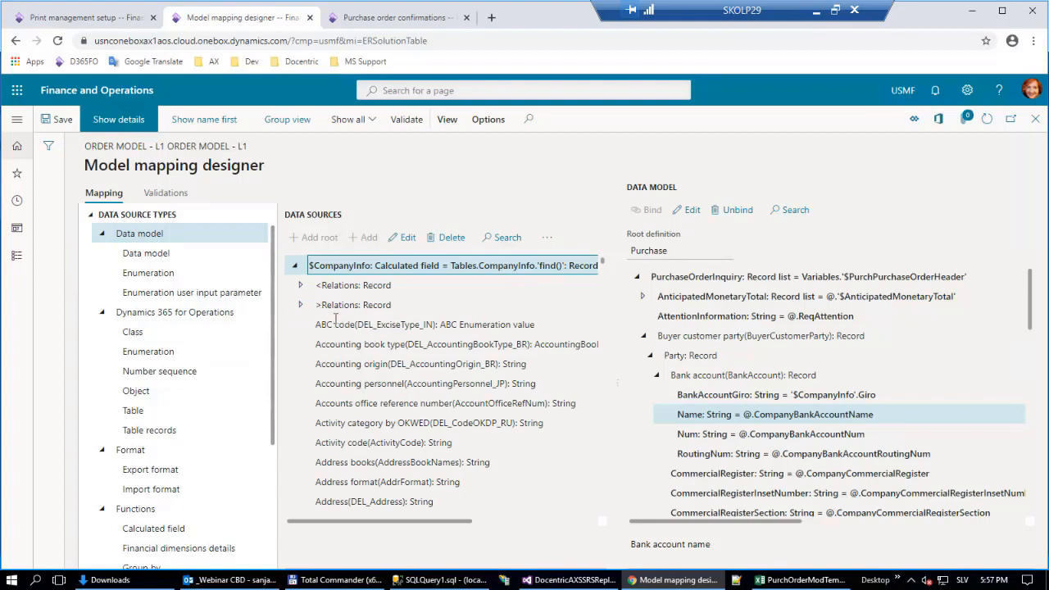
{"action": "left_click", "coordinate": [333, 307]}
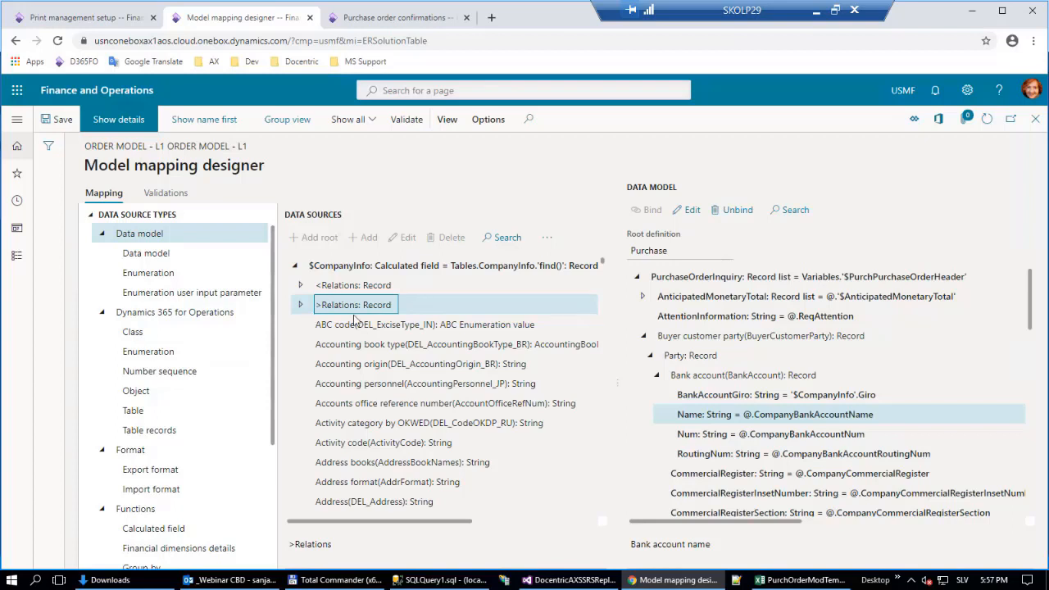
{"action": "left_click", "coordinate": [301, 305]}
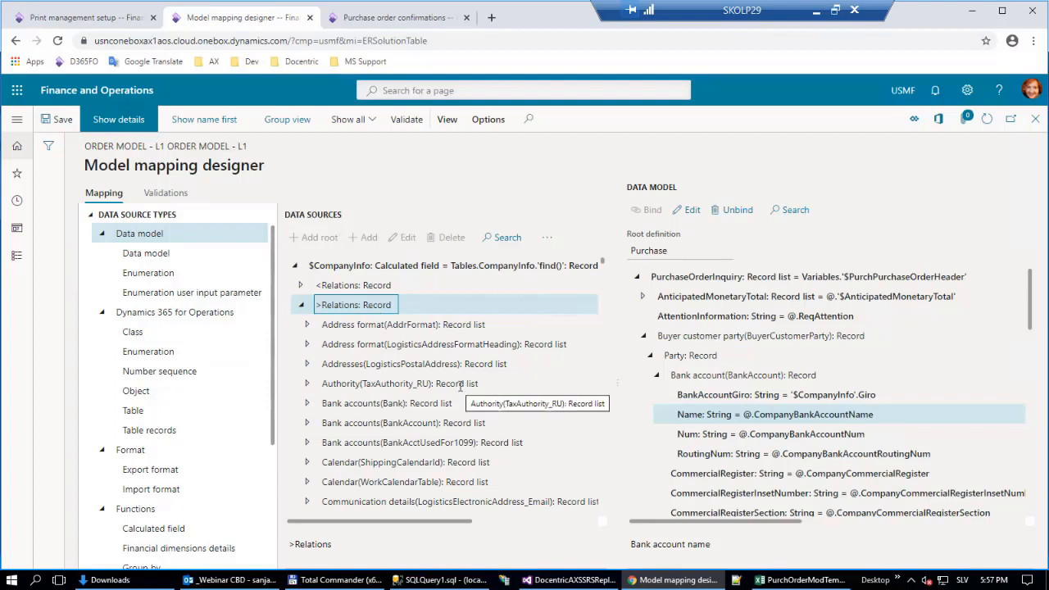
{"action": "scroll", "coordinate": [460, 387], "scroll_direction": "down", "scroll_amount": 1}
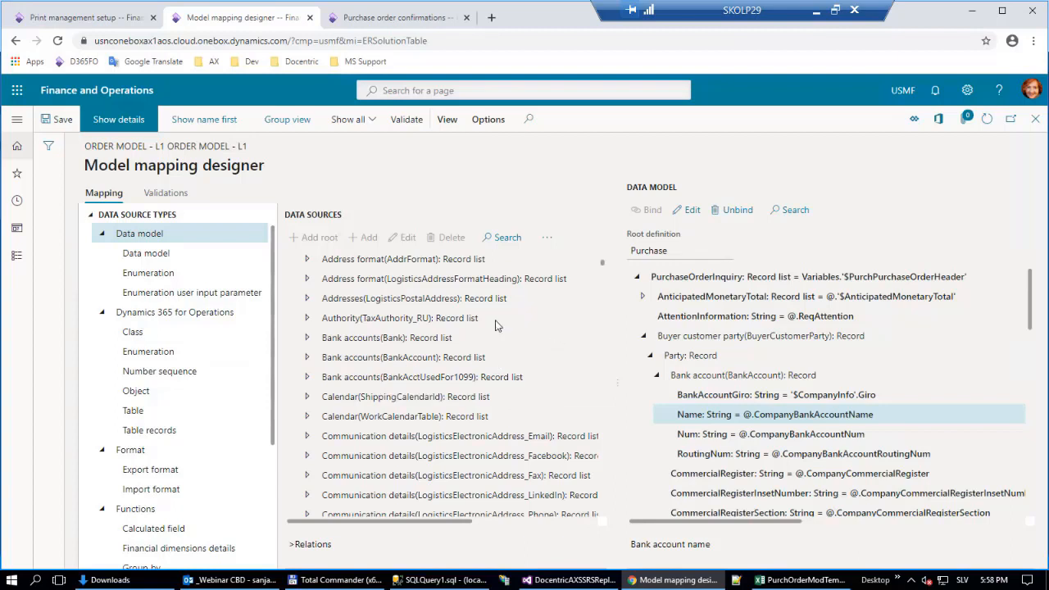
{"action": "left_click", "coordinate": [395, 338]}
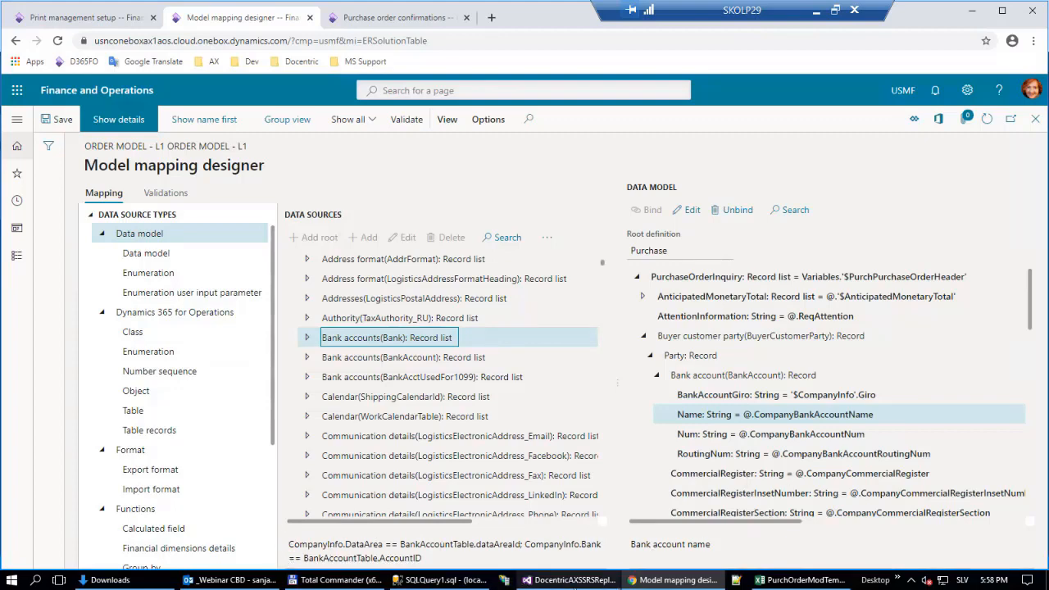
{"action": "left_click", "coordinate": [573, 580]}
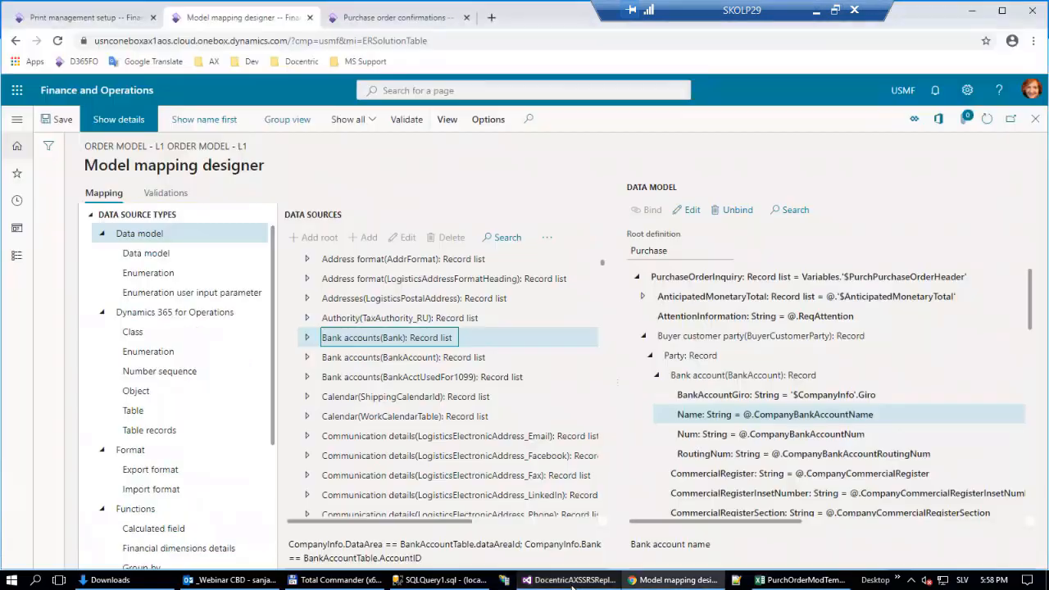
{"action": "left_click", "coordinate": [573, 580]}
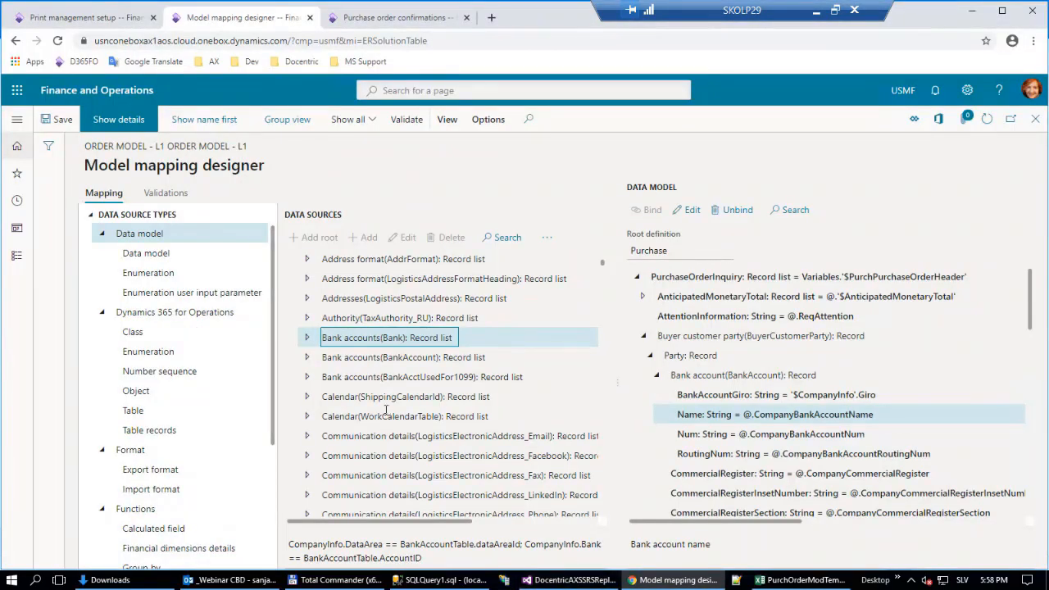
Bind the buyer's bank account Name in the data model to the Name field of Bank accounts(Bank), and validate the mapping.
{"action": "left_click", "coordinate": [306, 338]}
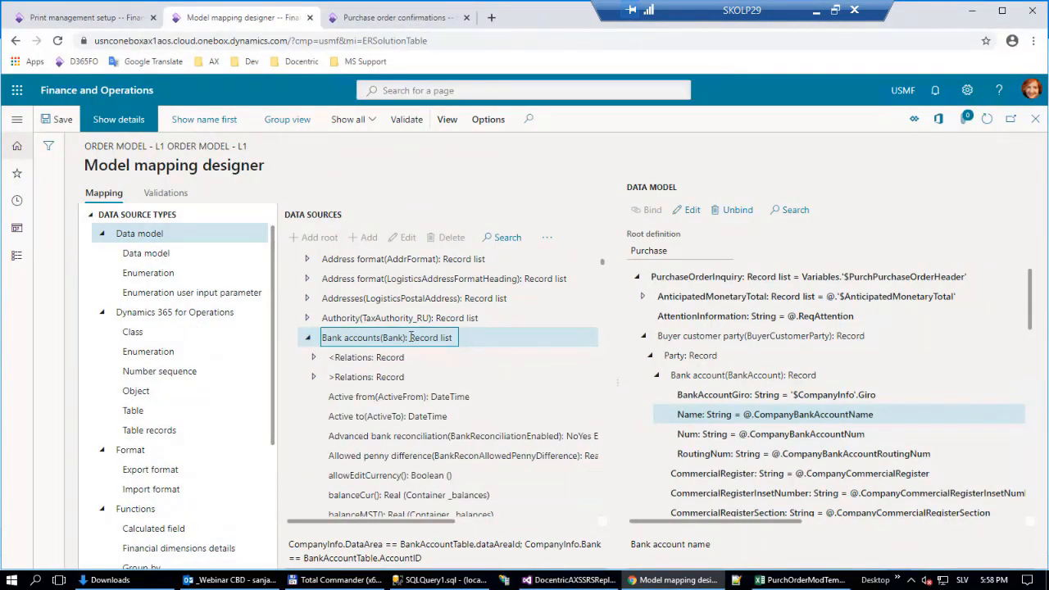
{"action": "scroll", "coordinate": [426, 387], "scroll_direction": "down", "scroll_amount": 3}
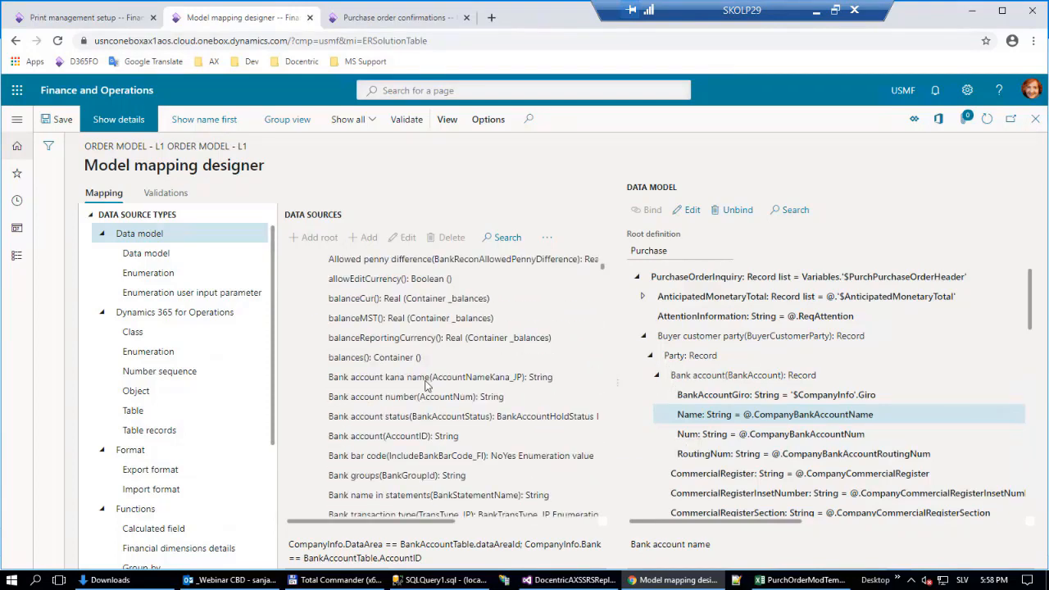
{"action": "scroll", "coordinate": [449, 339], "scroll_direction": "down", "scroll_amount": 3}
{"action": "scroll", "coordinate": [449, 339], "scroll_direction": "down", "scroll_amount": 10}
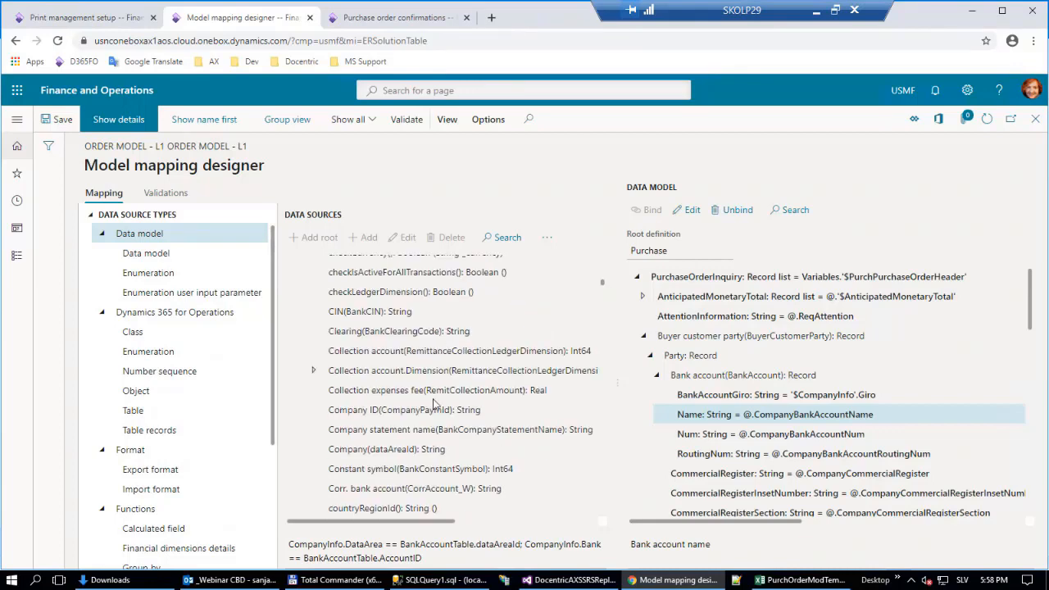
{"action": "scroll", "coordinate": [435, 403], "scroll_direction": "down", "scroll_amount": 8}
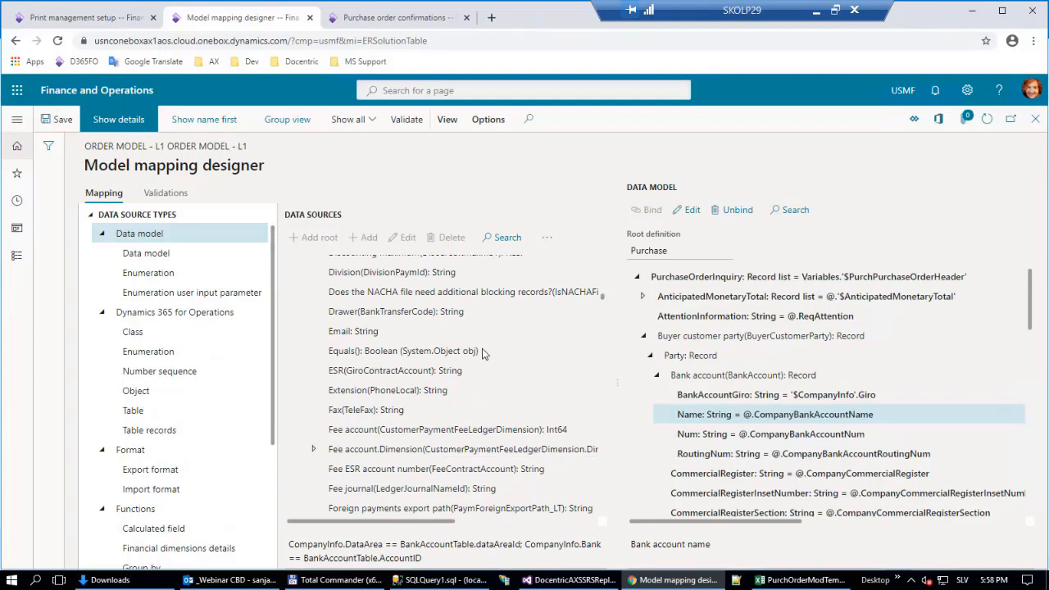
{"action": "scroll", "coordinate": [409, 390], "scroll_direction": "down", "scroll_amount": 5}
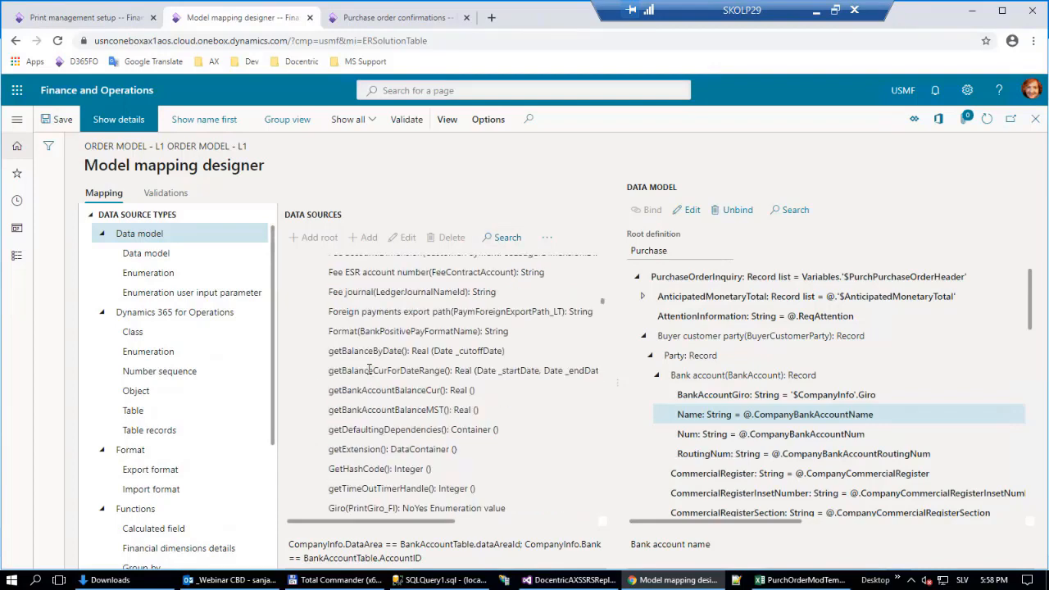
{"action": "scroll", "coordinate": [368, 370], "scroll_direction": "down", "scroll_amount": 8}
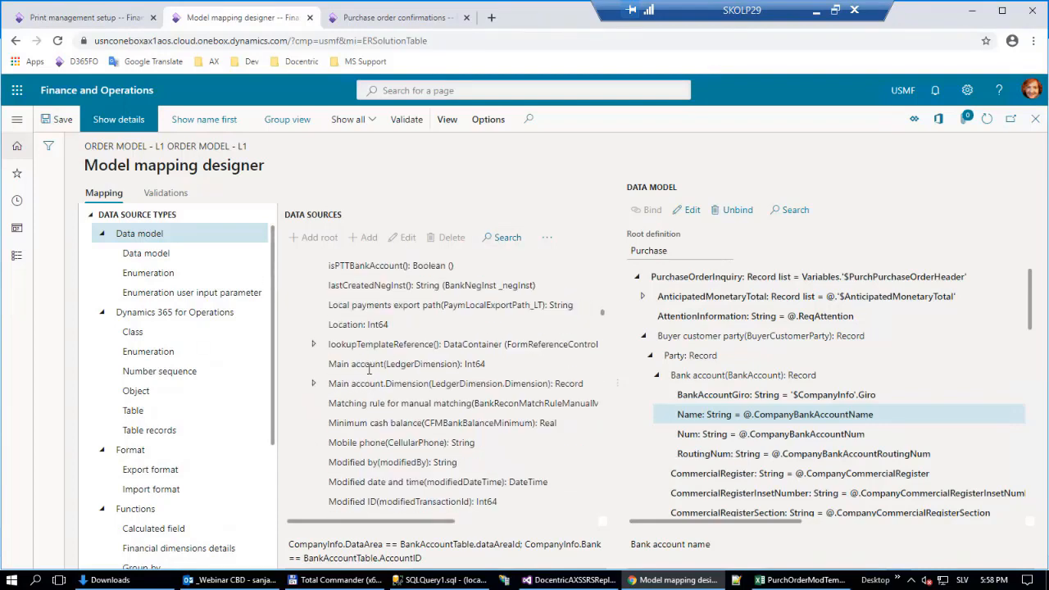
{"action": "scroll", "coordinate": [367, 369], "scroll_direction": "down", "scroll_amount": 3}
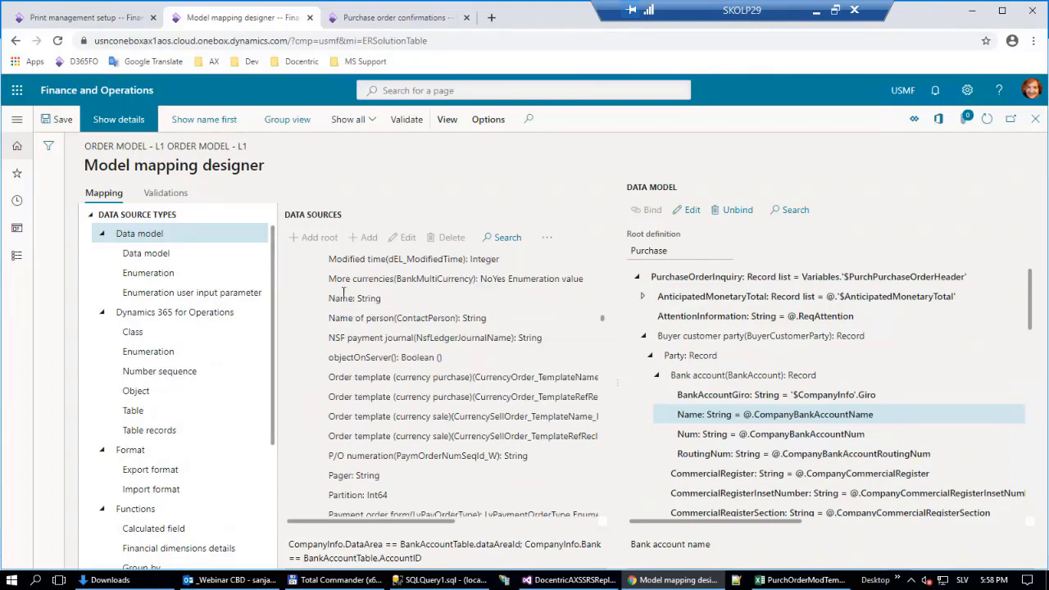
{"action": "left_click", "coordinate": [348, 300]}
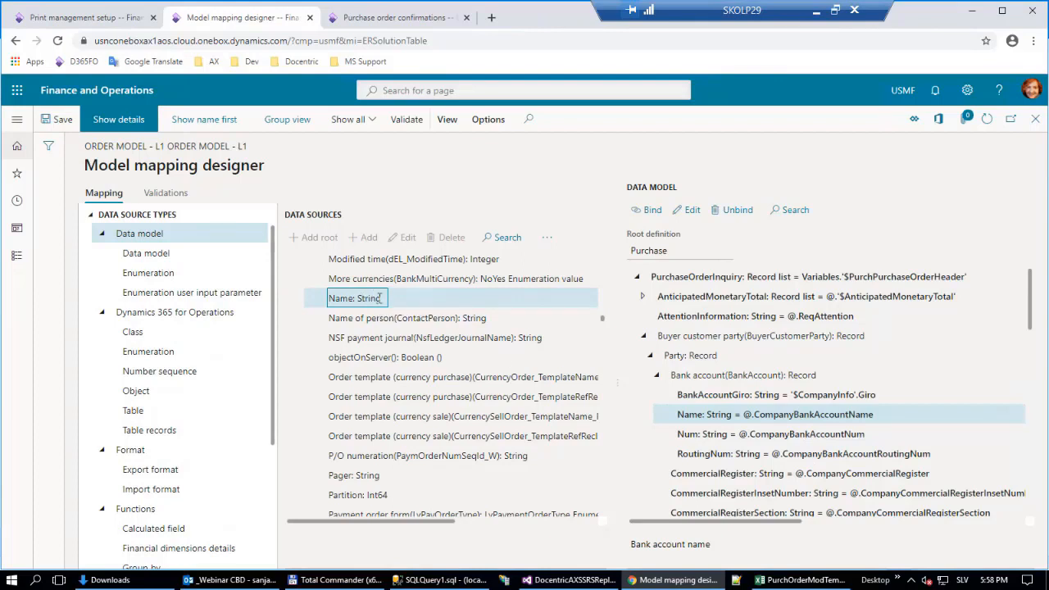
{"action": "left_click", "coordinate": [653, 213]}
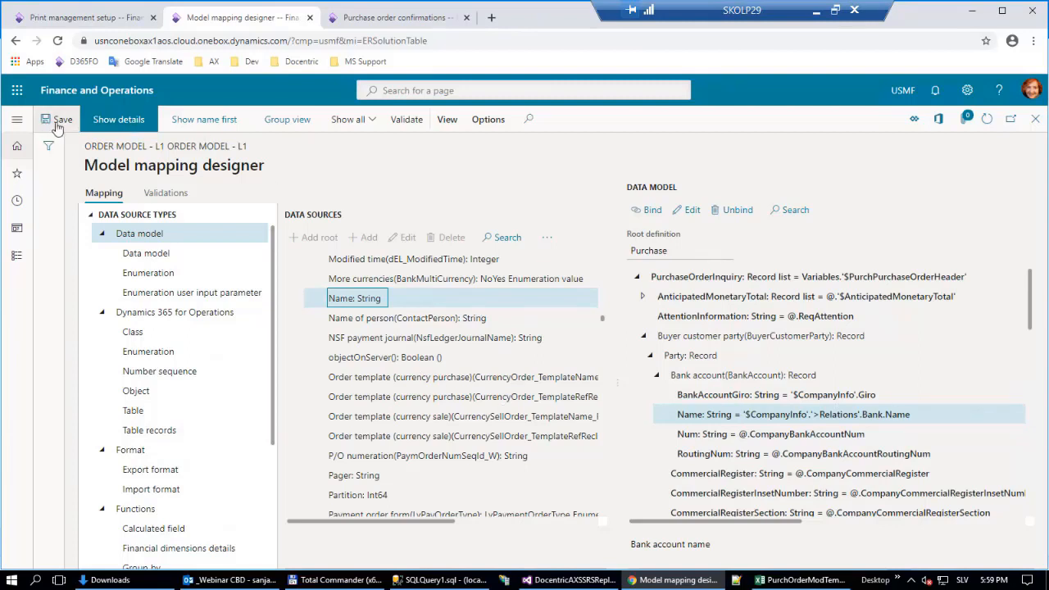
{"action": "left_click", "coordinate": [407, 120]}
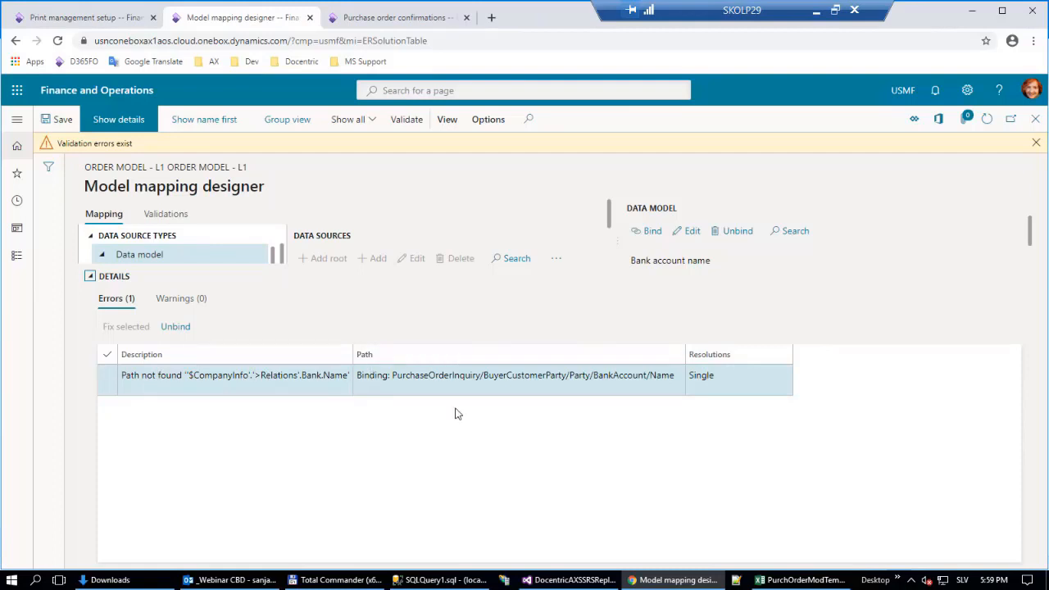
{"action": "left_click", "coordinate": [90, 276]}
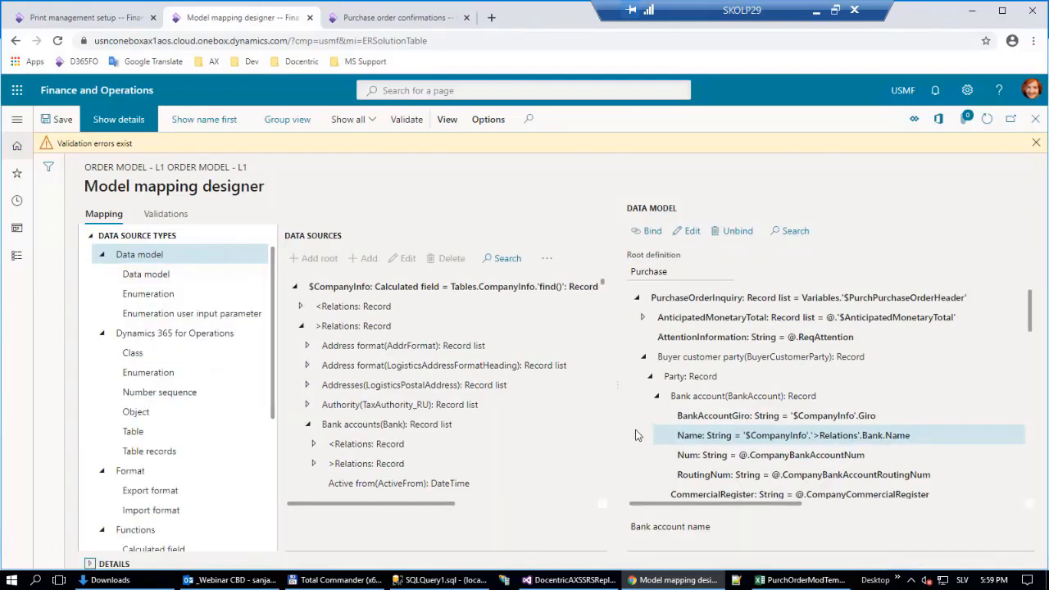
Collapse Bank accounts(Bank) and expand the Bank accounts(BankAccount) record list under the $CompanyInfo relations down to its Name field.
{"action": "left_click", "coordinate": [308, 424]}
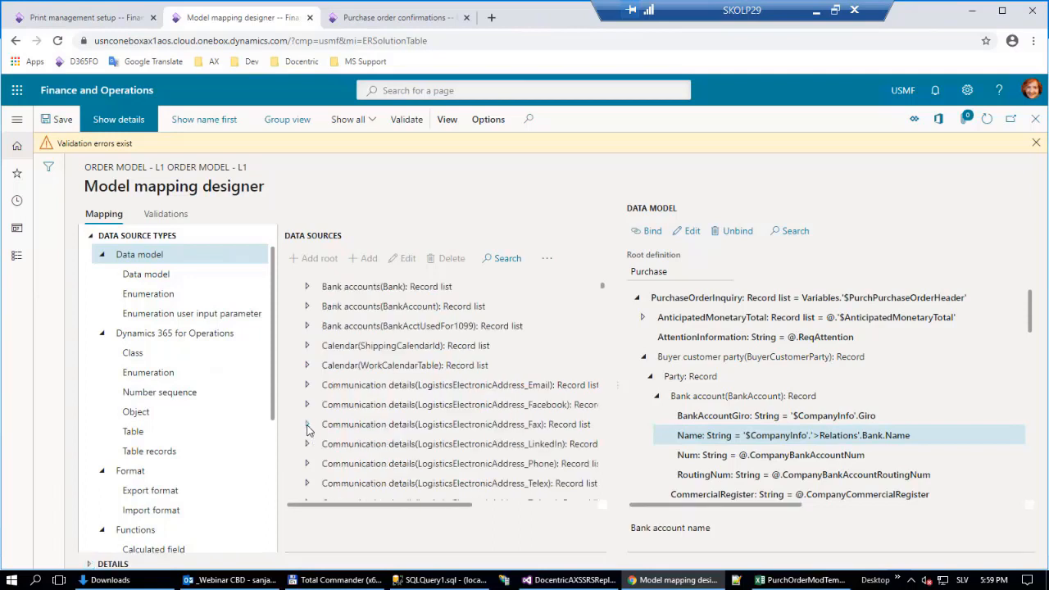
{"action": "left_click", "coordinate": [372, 306]}
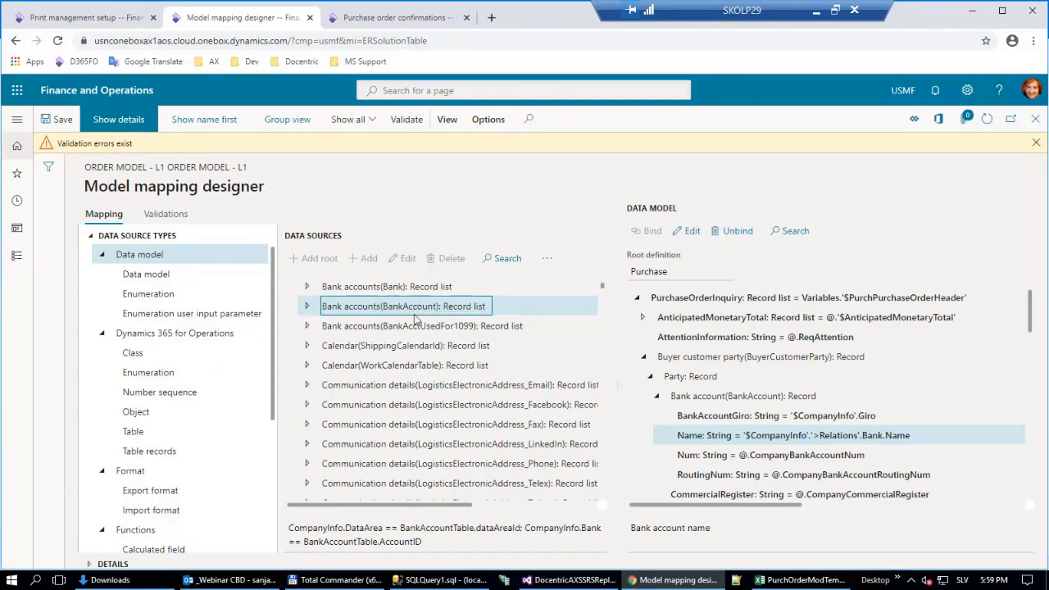
{"action": "left_click", "coordinate": [307, 309]}
{"action": "scroll", "coordinate": [402, 373], "scroll_direction": "down", "scroll_amount": 9}
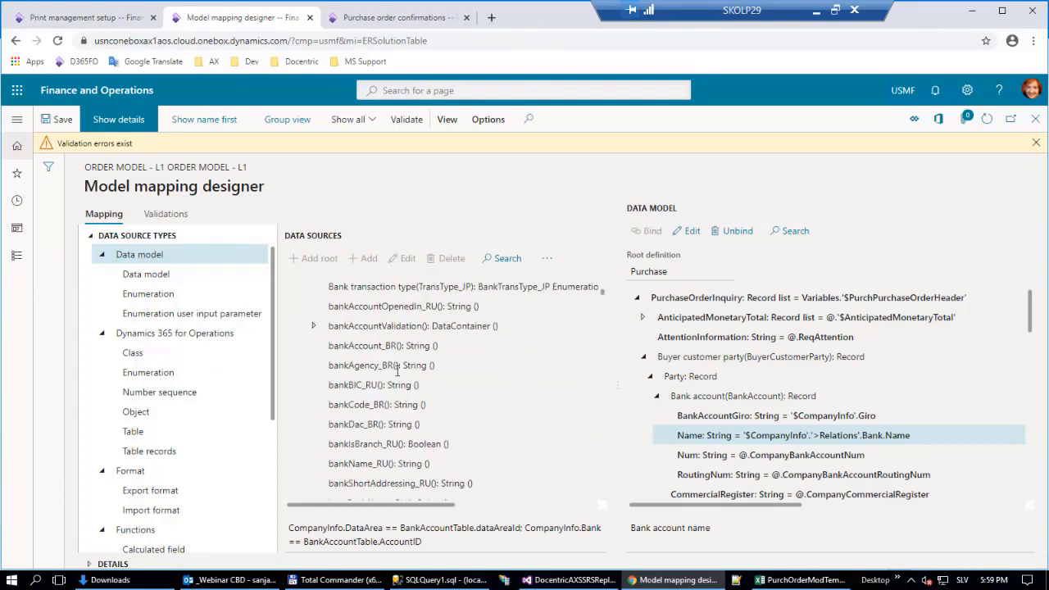
{"action": "scroll", "coordinate": [401, 372], "scroll_direction": "down", "scroll_amount": 12}
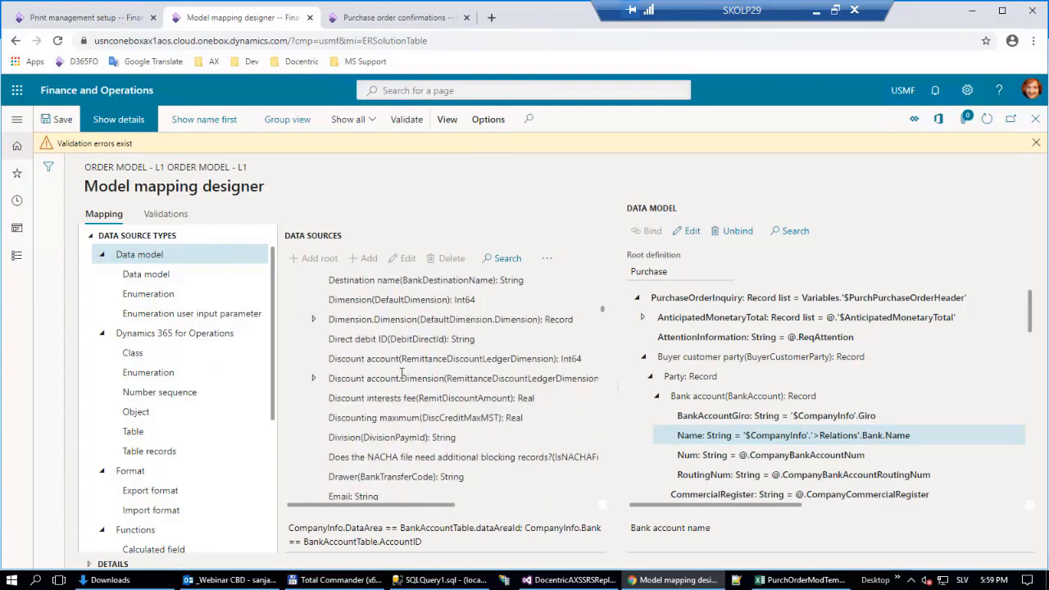
{"action": "scroll", "coordinate": [402, 372], "scroll_direction": "down", "scroll_amount": 12}
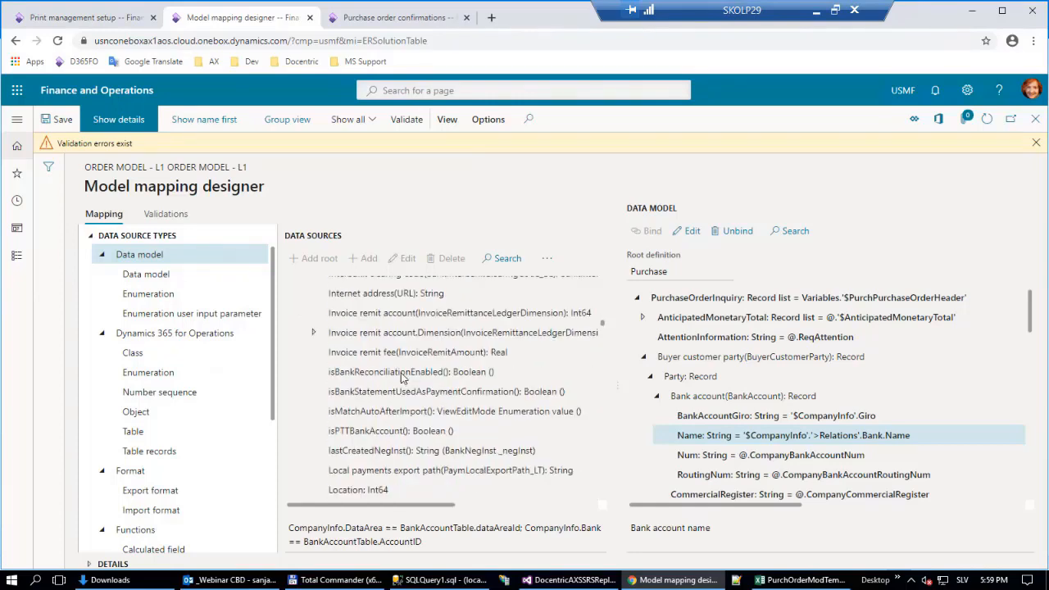
{"action": "scroll", "coordinate": [402, 372], "scroll_direction": "down", "scroll_amount": 3}
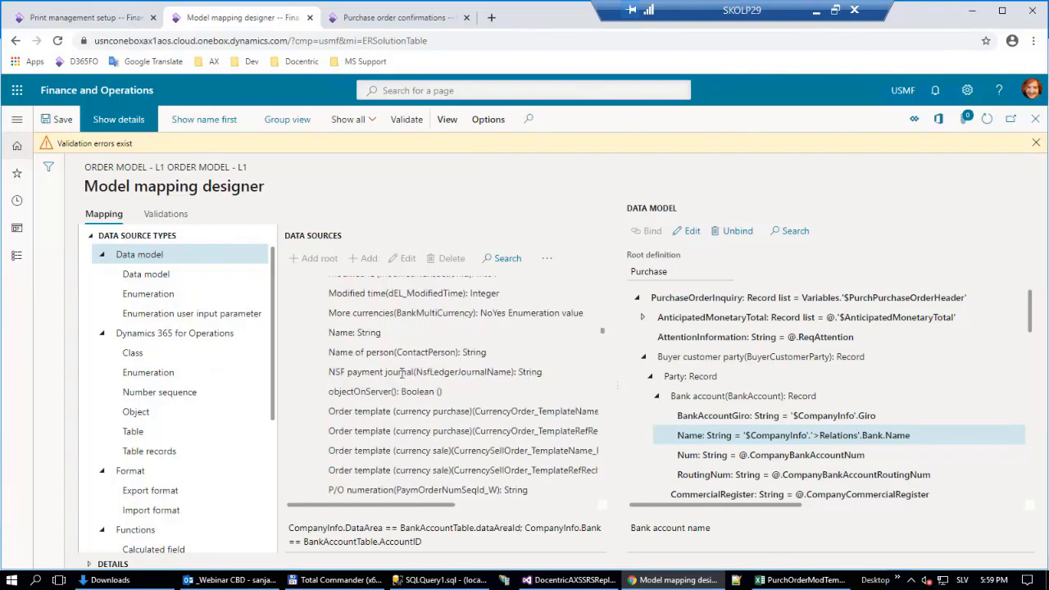
Rebind the buyer's bank account Name to the Name field of Bank accounts(BankAccount), and save and validate the mapping.
{"action": "left_click", "coordinate": [373, 330]}
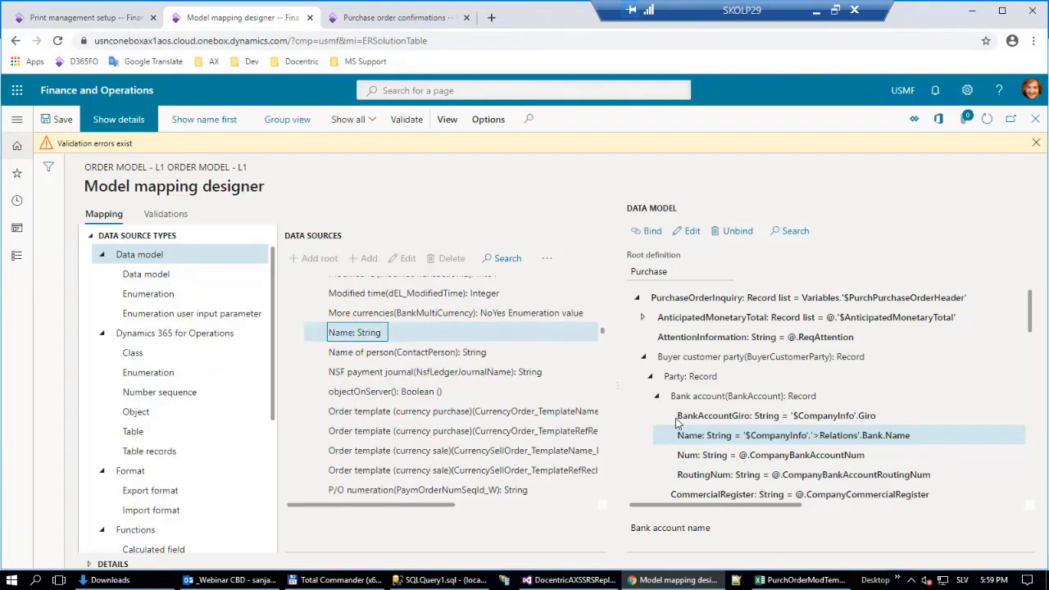
{"action": "left_click", "coordinate": [652, 232]}
{"action": "left_click", "coordinate": [61, 120]}
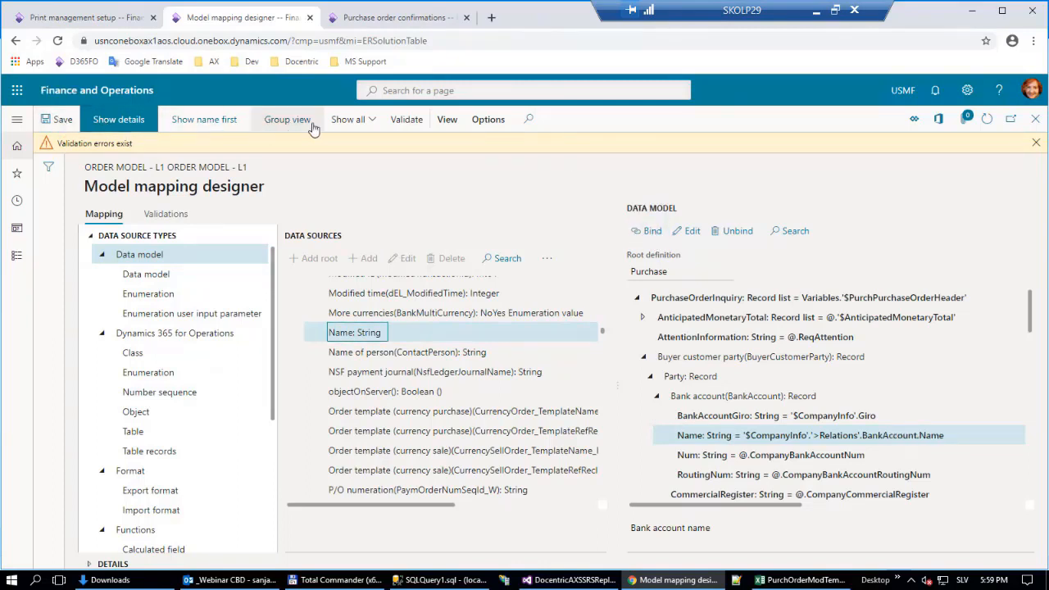
{"action": "left_click", "coordinate": [405, 120]}
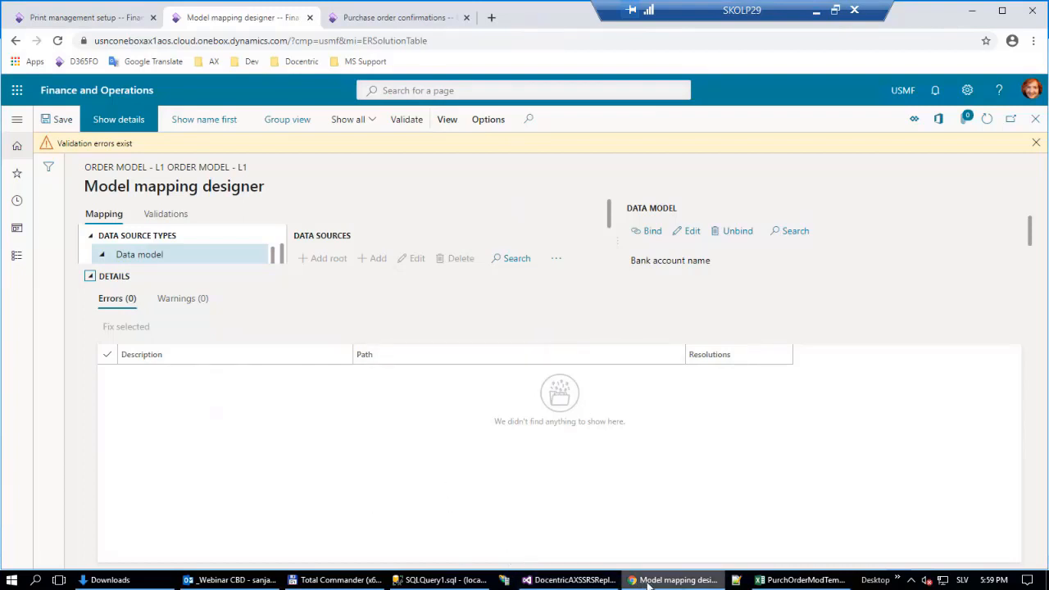
Switch to the template editor in the other remote session and look at the [Bank name] cell in the purchase order template.
{"action": "left_click", "coordinate": [796, 581]}
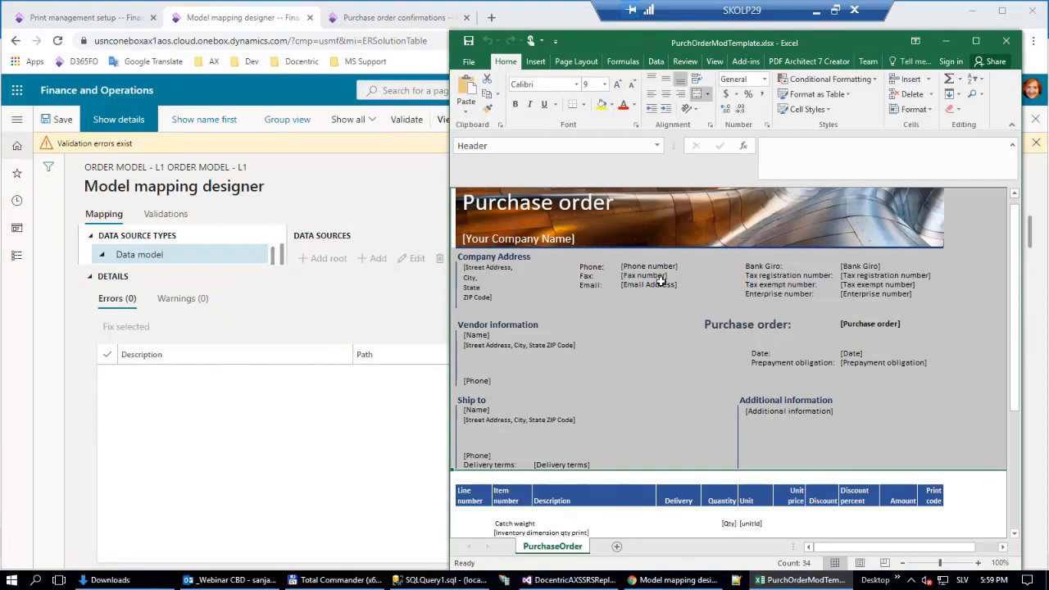
{"action": "left_click", "coordinate": [330, 428]}
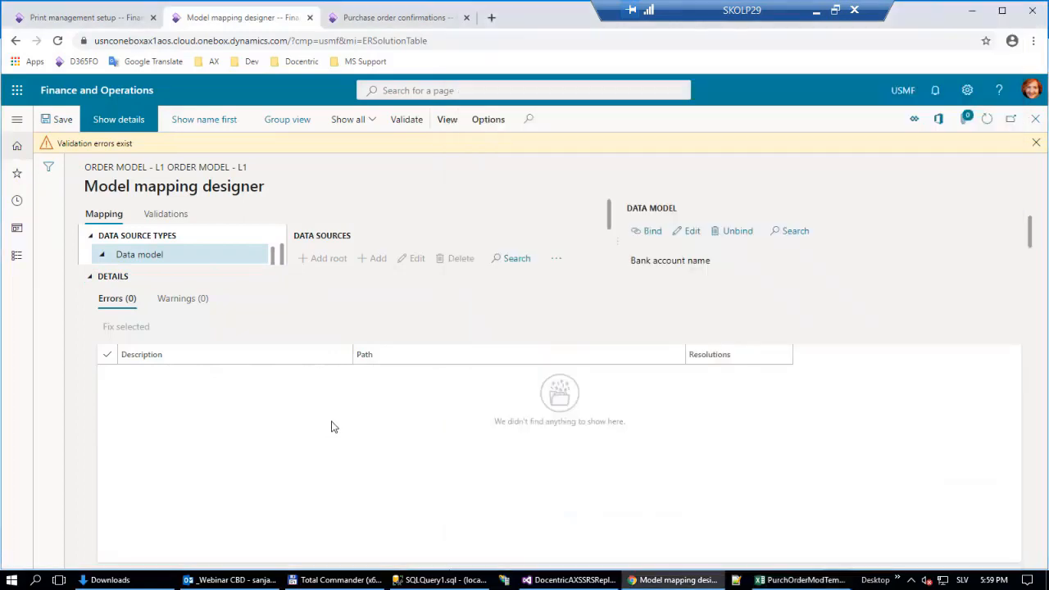
{"action": "left_click", "coordinate": [817, 9]}
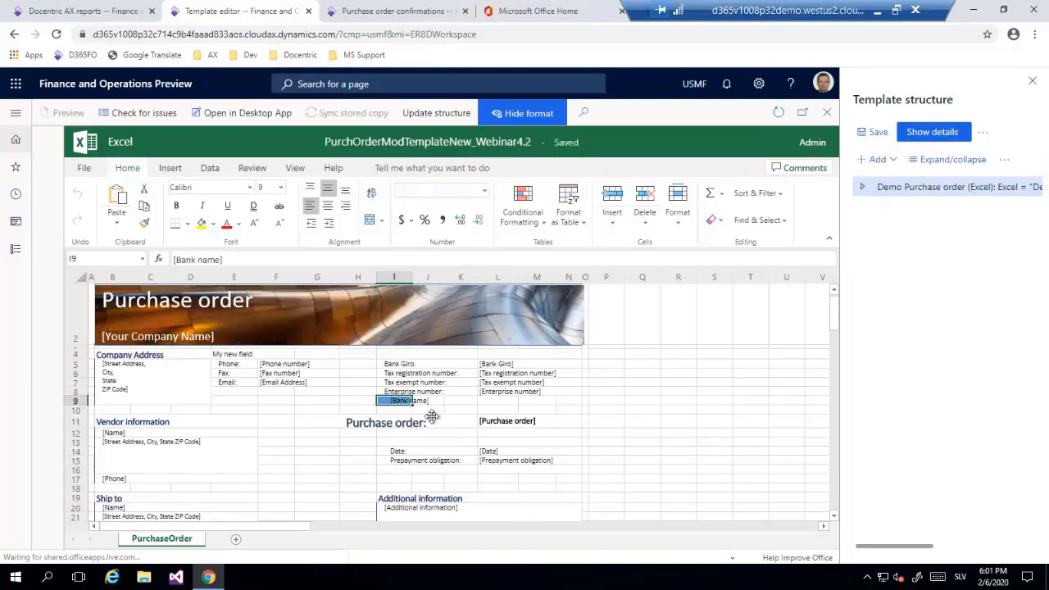
{"action": "left_click", "coordinate": [240, 393]}
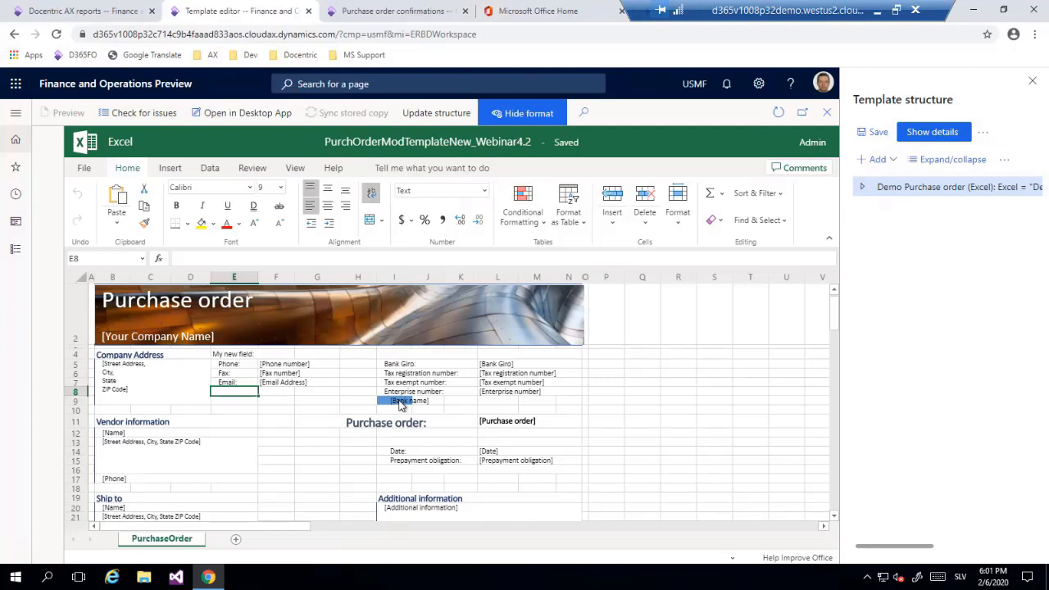
{"action": "left_click", "coordinate": [880, 12]}
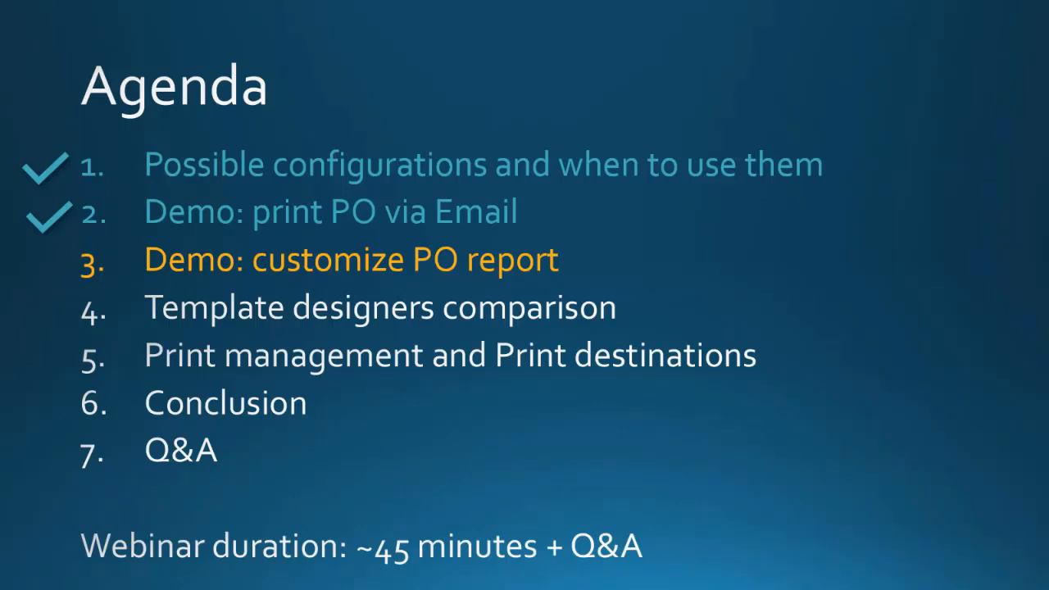
Switch to PurchOrderModTemplate.xlsx in desktop Excel and examine its defined names in the Name Manager.
{"action": "key", "text": "alt+Tab"}
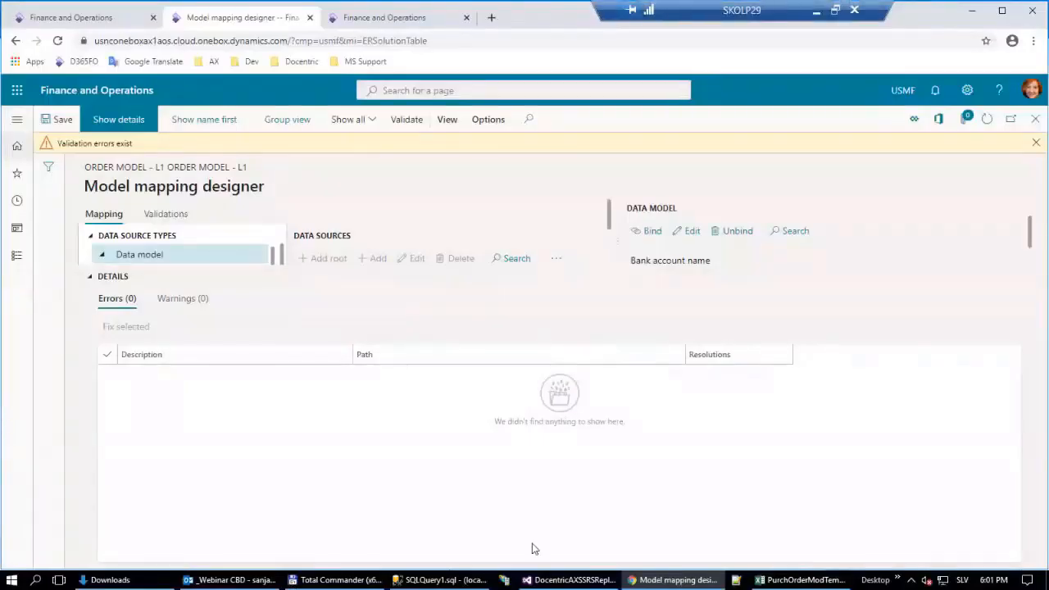
{"action": "left_click", "coordinate": [817, 581]}
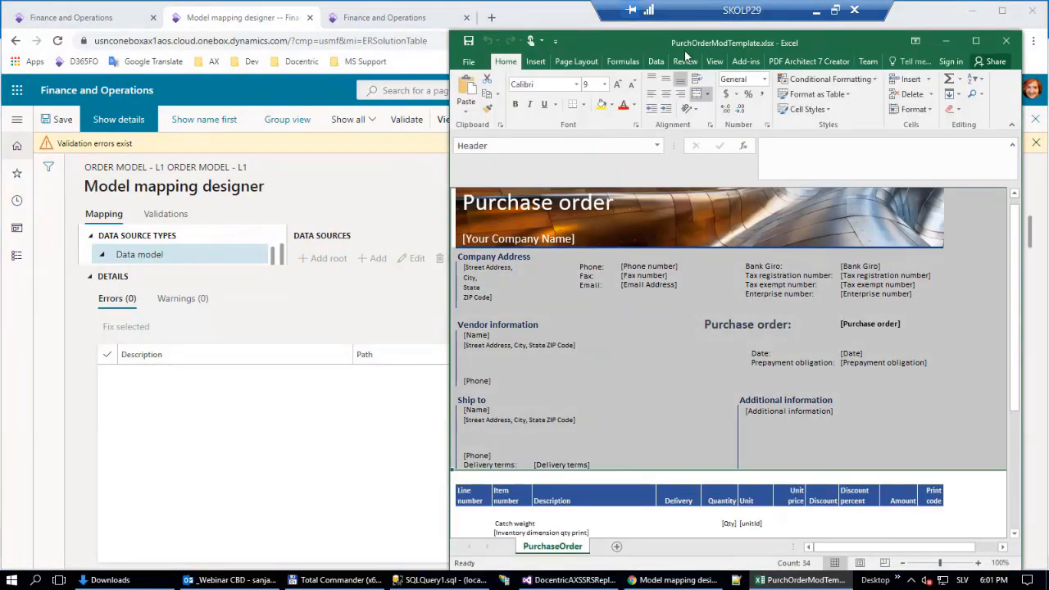
{"action": "left_click", "coordinate": [623, 62]}
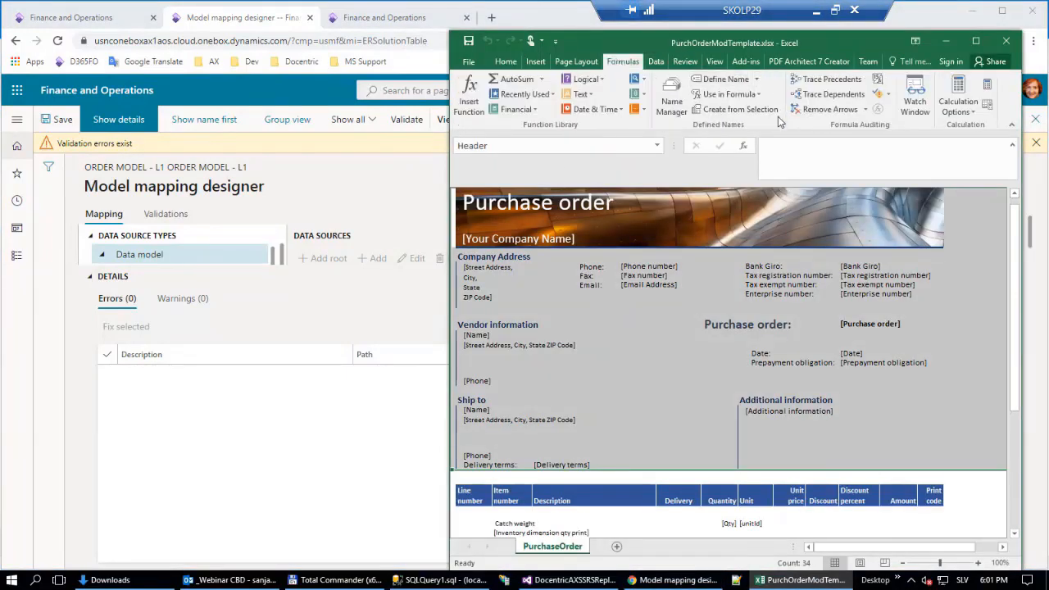
{"action": "left_click", "coordinate": [671, 97]}
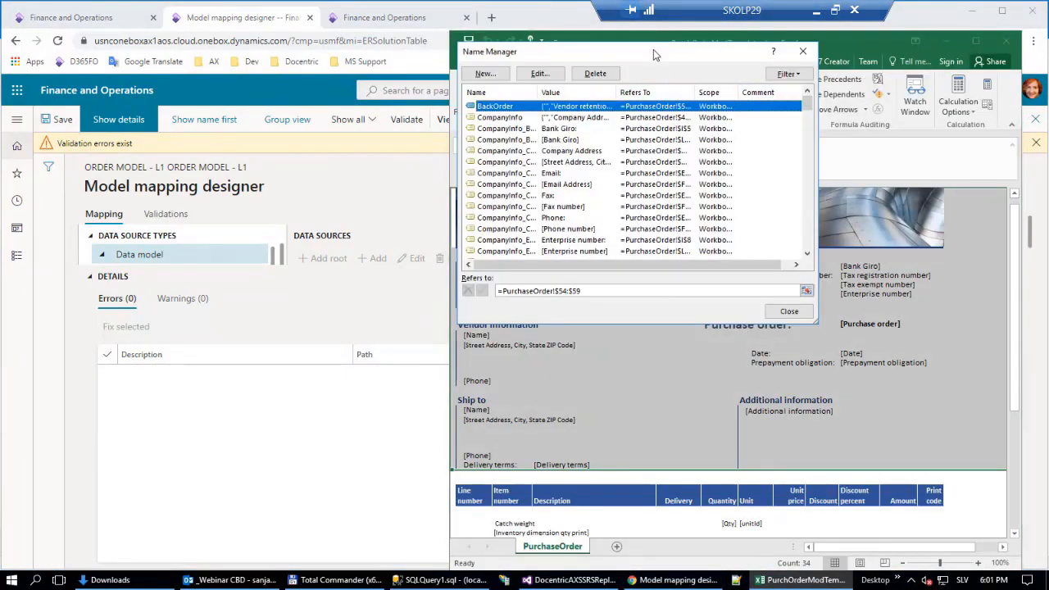
{"action": "left_click_drag", "start_coordinate": [653, 49], "coordinate": [457, 200]}
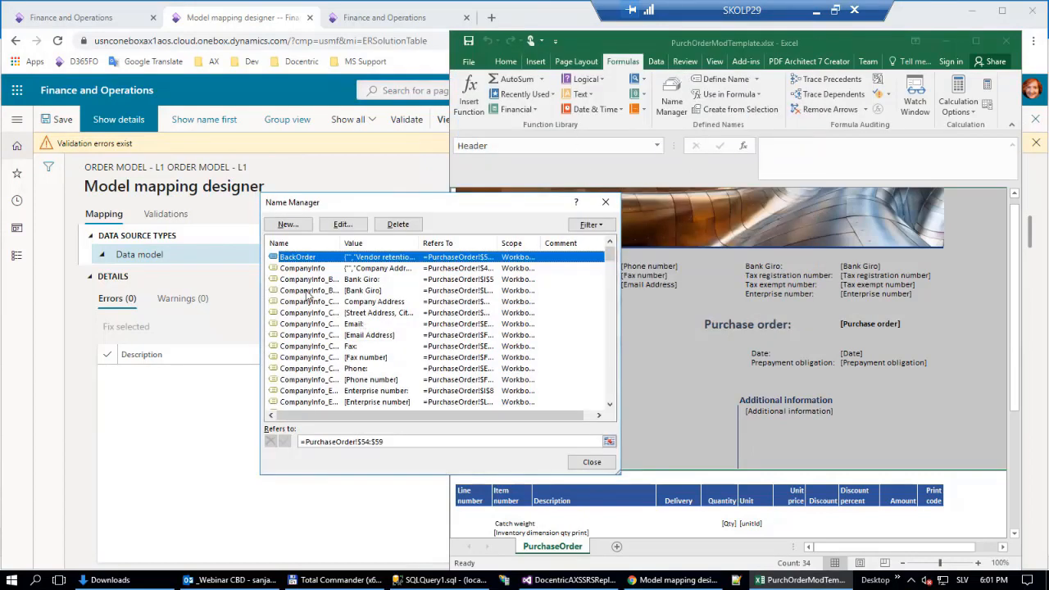
{"action": "left_click", "coordinate": [336, 346]}
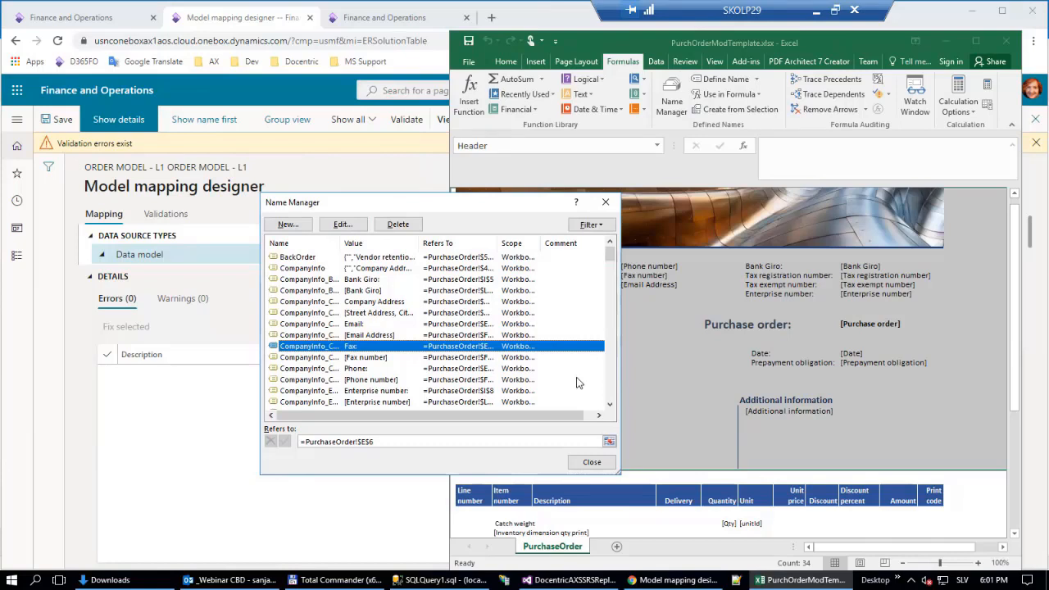
{"action": "left_click", "coordinate": [603, 463]}
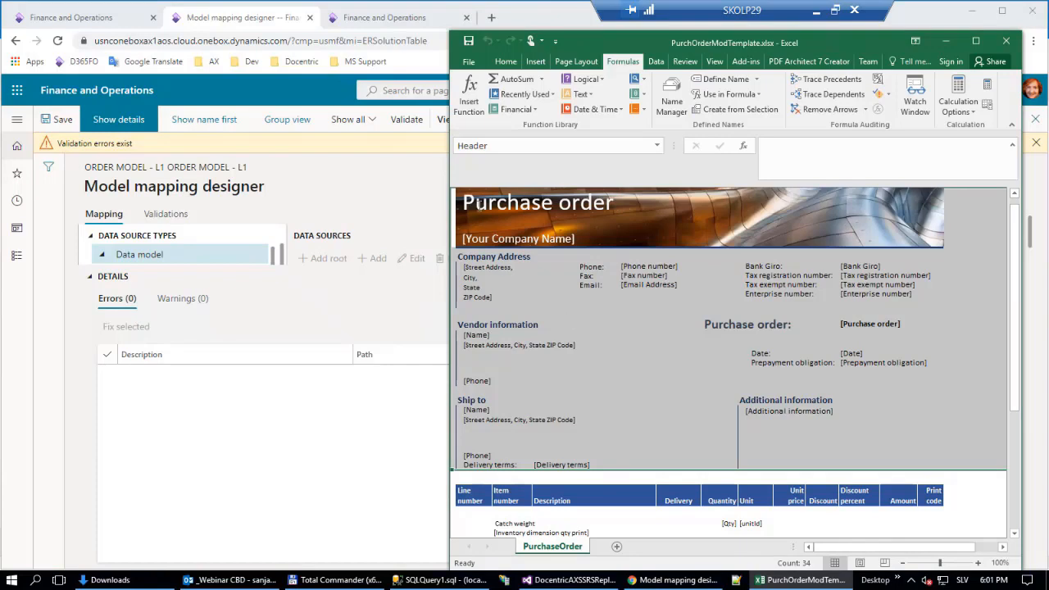
Widen the Excel window and check the defined names of the Bank Giro value and label cells.
{"action": "left_click_drag", "start_coordinate": [449, 158], "coordinate": [335, 156]}
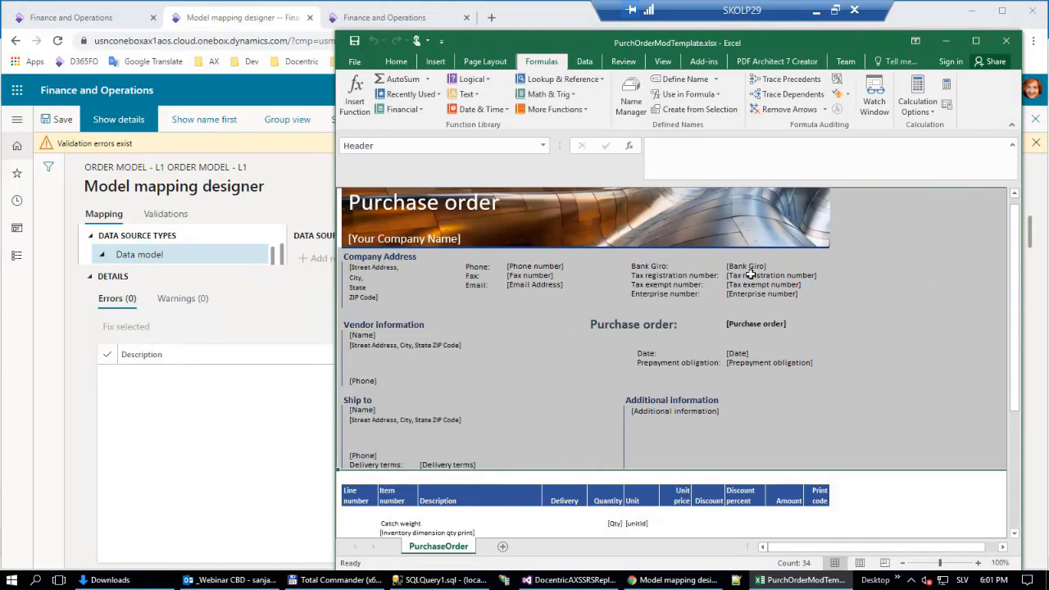
{"action": "left_click", "coordinate": [746, 266]}
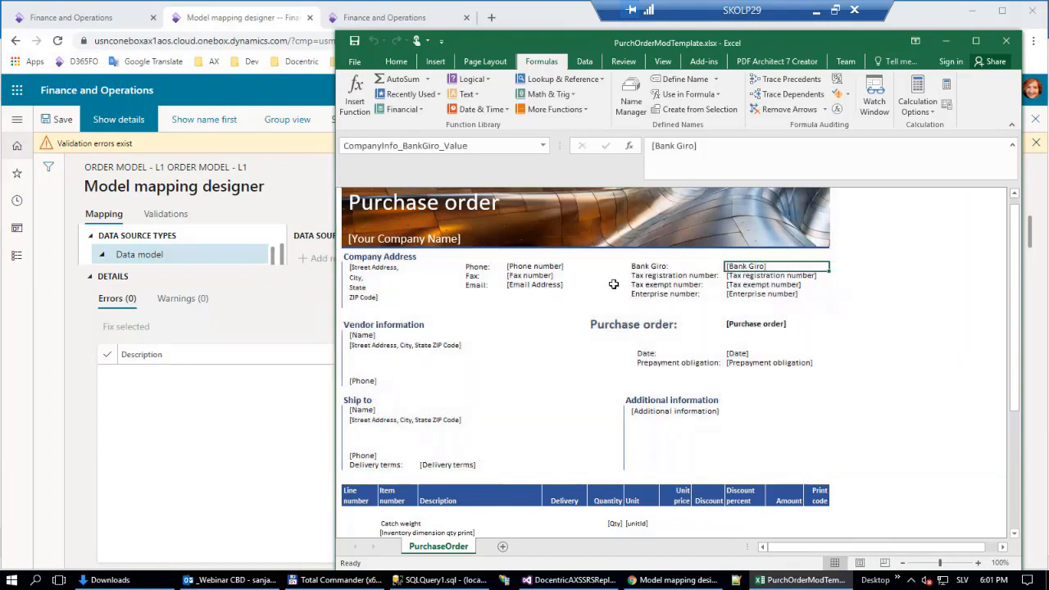
{"action": "left_click", "coordinate": [637, 266]}
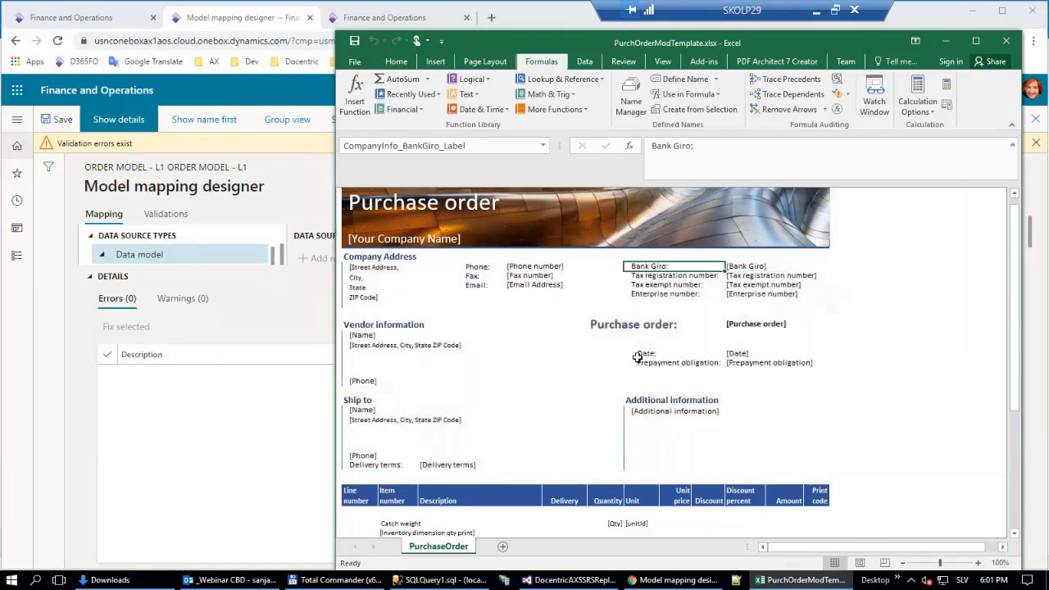
Examine the PurchaseOrder sheet's layout from the header through the line, tax and totals sections to the empty cells below the footer.
{"action": "scroll", "coordinate": [726, 428], "scroll_direction": "down", "scroll_amount": 10}
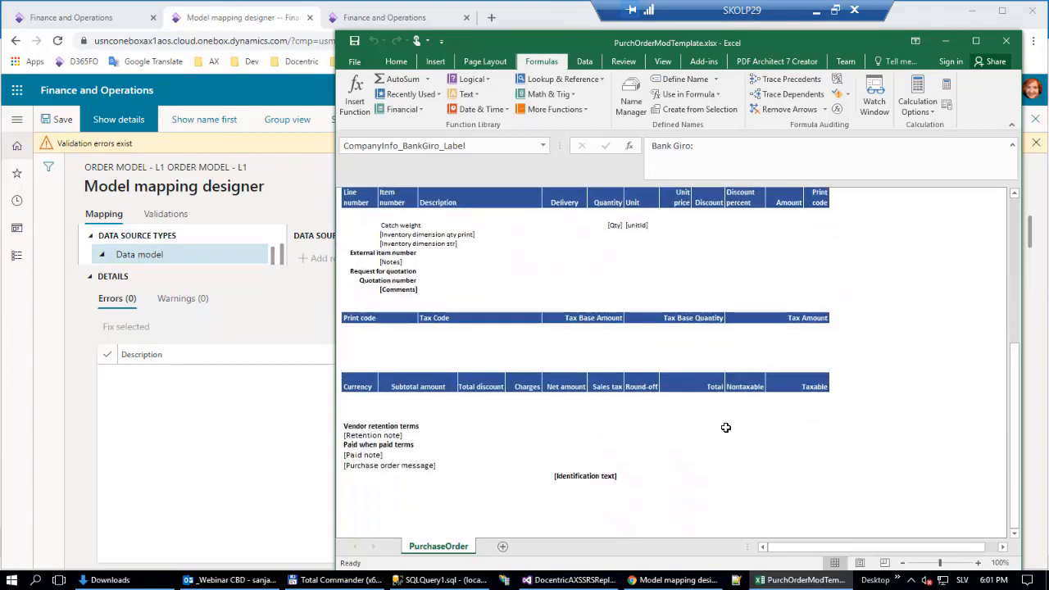
{"action": "scroll", "coordinate": [728, 431], "scroll_direction": "up", "scroll_amount": 10}
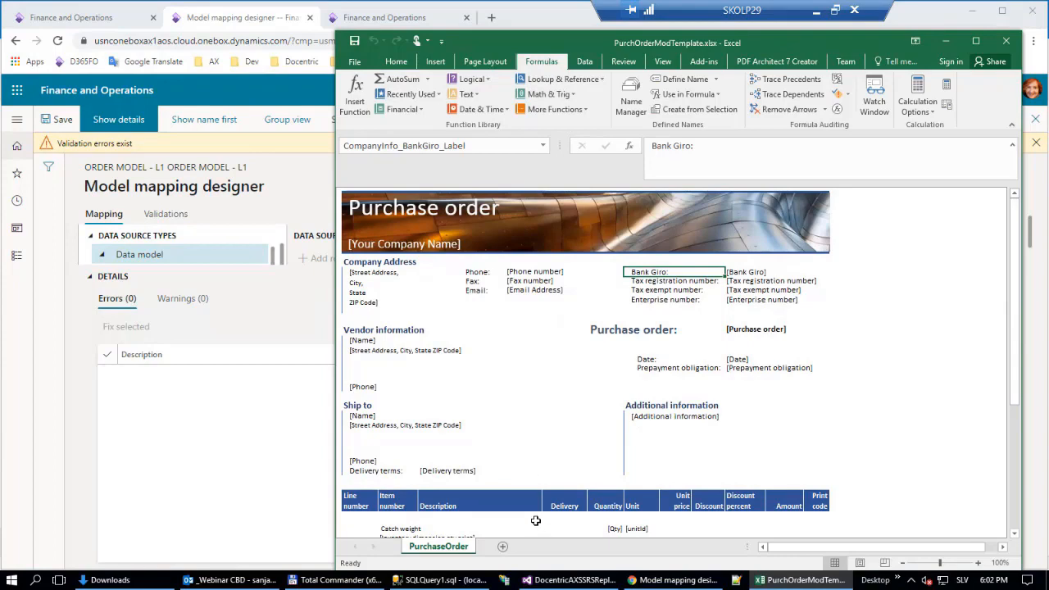
{"action": "scroll", "coordinate": [624, 422], "scroll_direction": "down", "scroll_amount": 3}
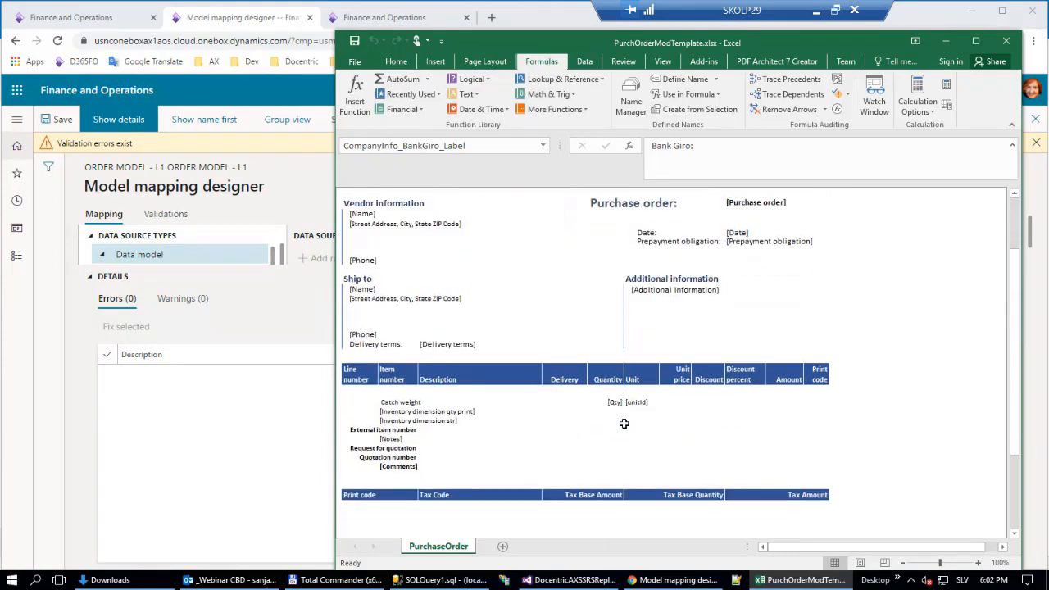
{"action": "scroll", "coordinate": [623, 423], "scroll_direction": "down", "scroll_amount": 5}
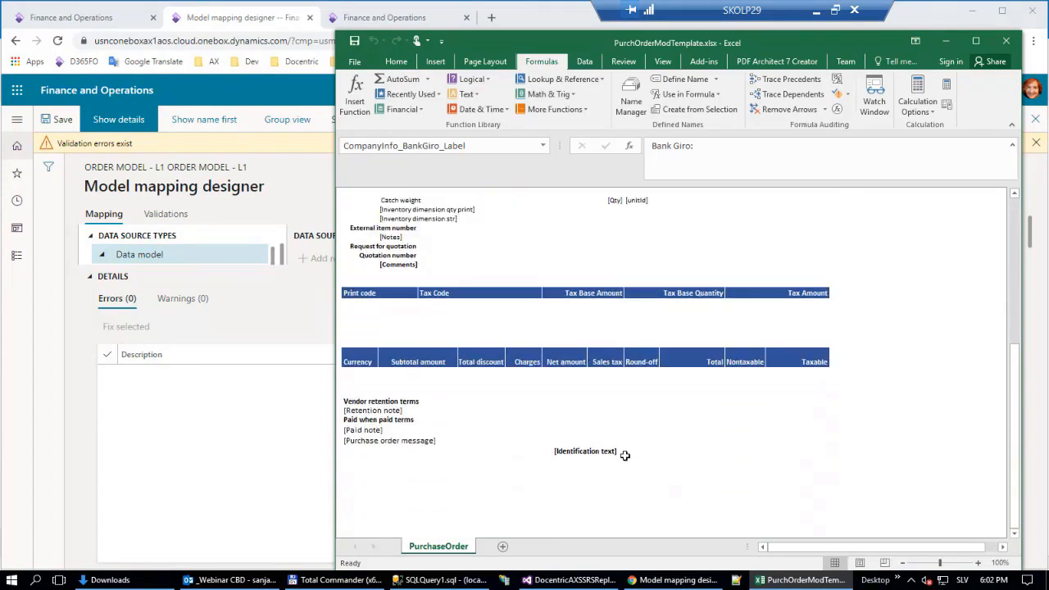
{"action": "left_click", "coordinate": [357, 455]}
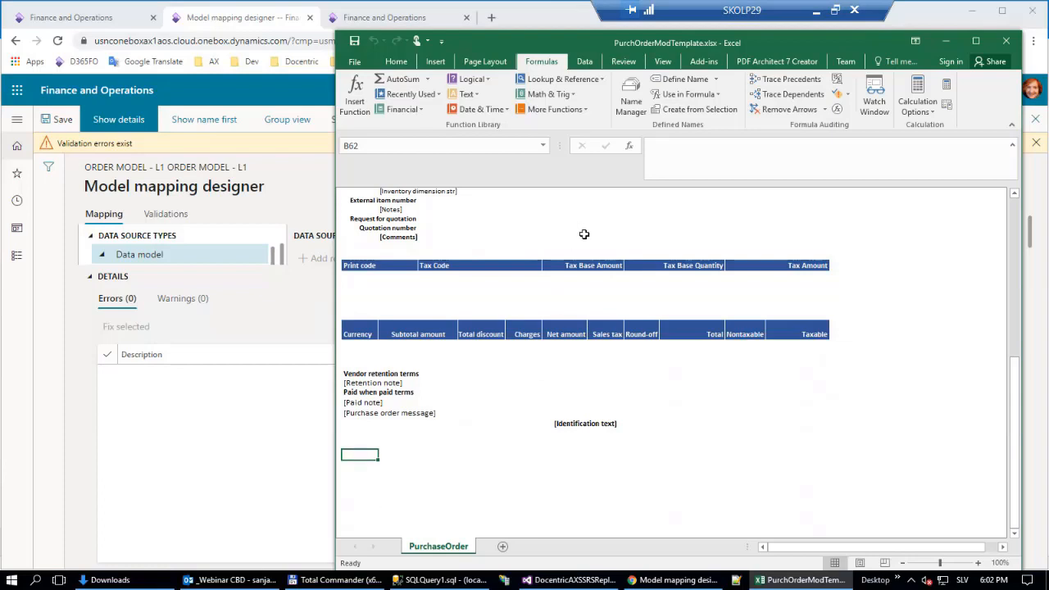
{"action": "scroll", "coordinate": [723, 332], "scroll_direction": "up", "scroll_amount": 12}
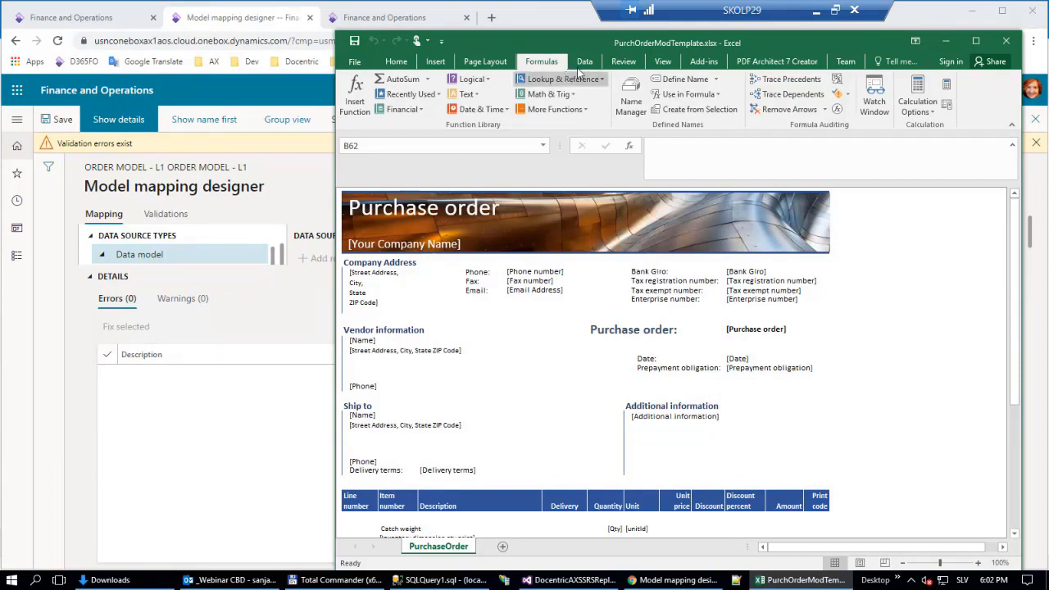
Show the gridlines and the row and column headings on the PurchaseOrder sheet, and select column G.
{"action": "left_click", "coordinate": [662, 62]}
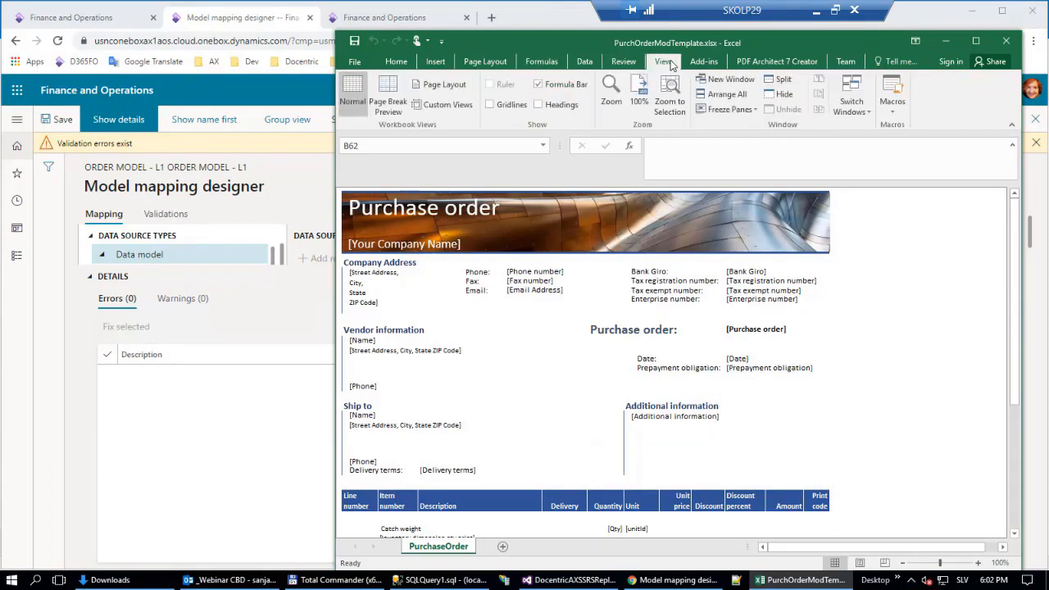
{"action": "left_click", "coordinate": [513, 110]}
{"action": "left_click", "coordinate": [564, 106]}
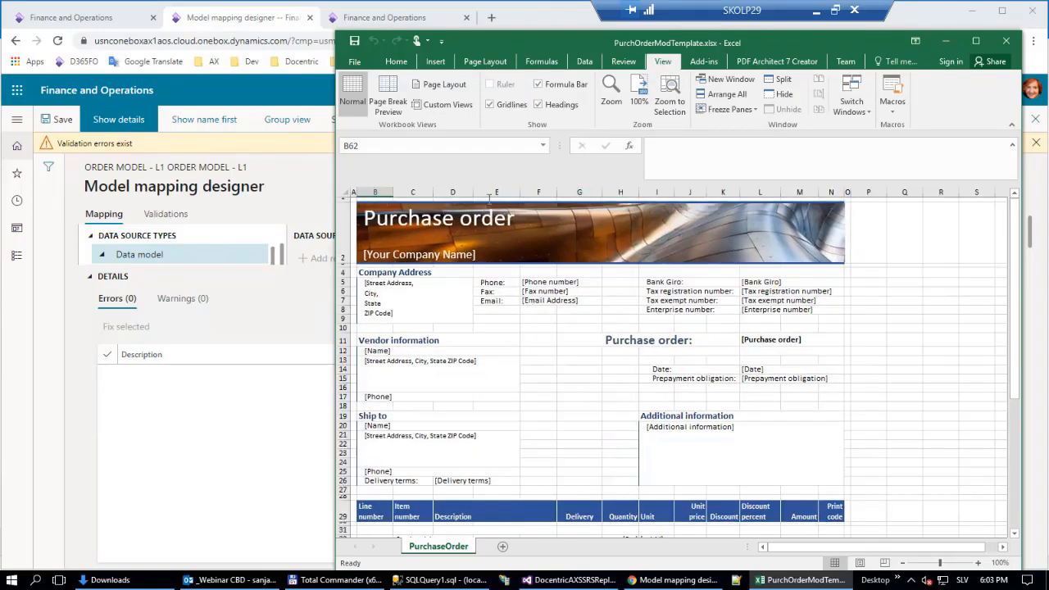
{"action": "scroll", "coordinate": [618, 372], "scroll_direction": "down", "scroll_amount": 3}
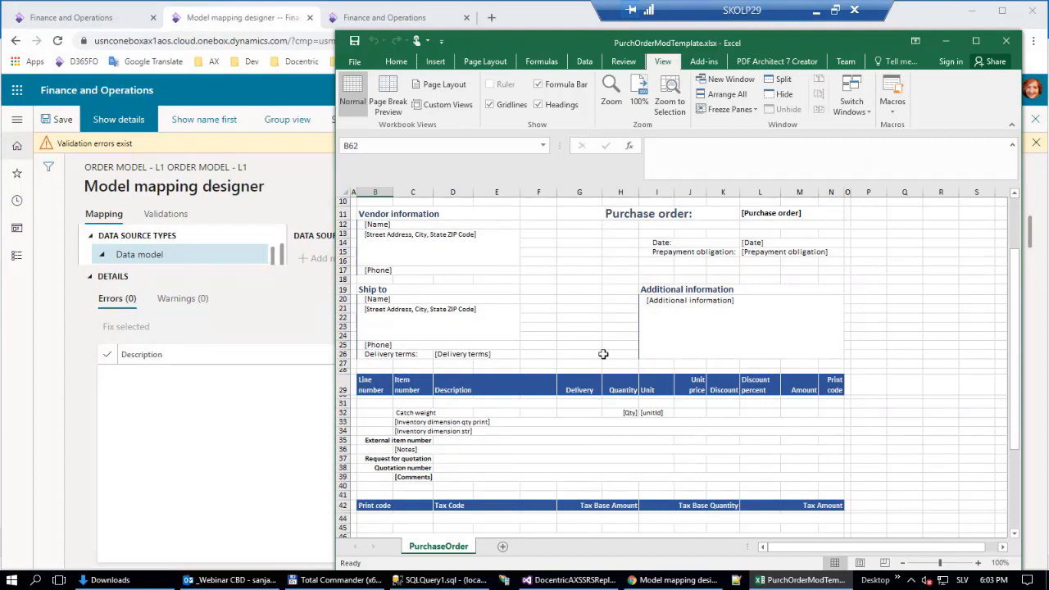
{"action": "left_click", "coordinate": [587, 191]}
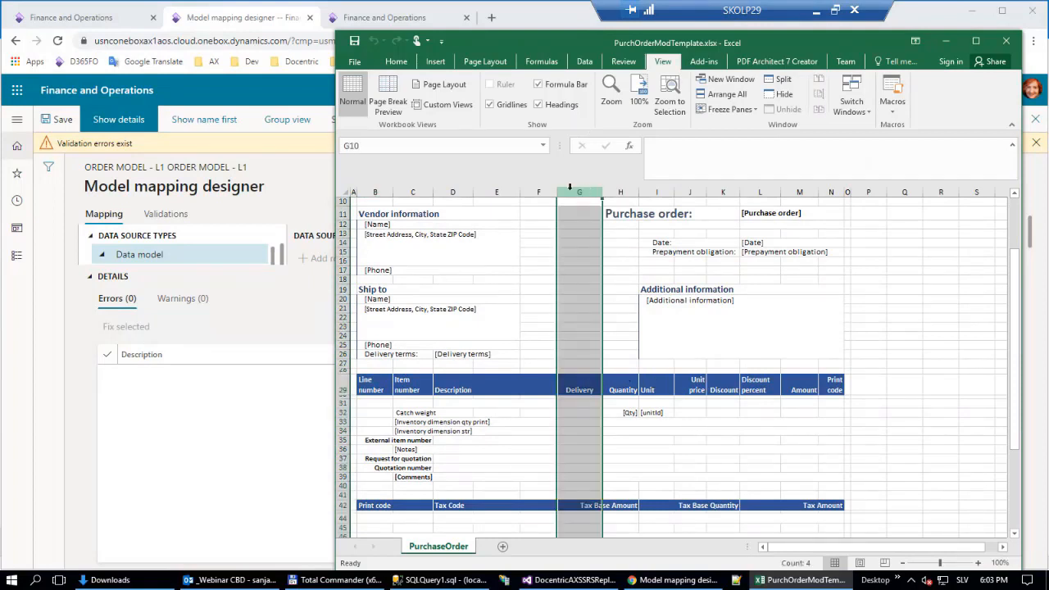
Check the available actions for column G and examine how the Tax Base Amount header cell spans the grid columns.
{"action": "right_click", "coordinate": [574, 191]}
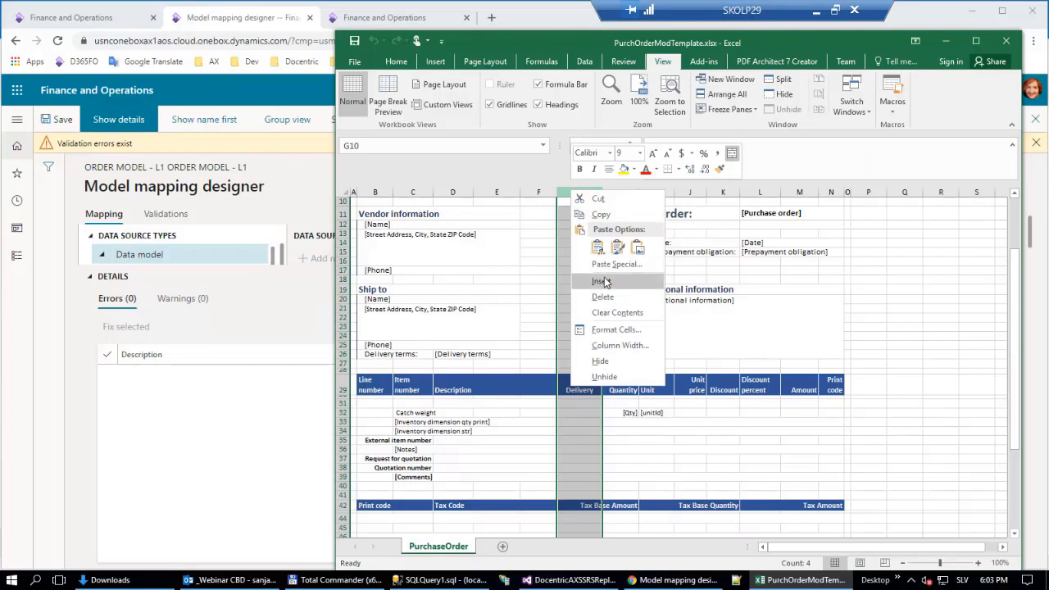
{"action": "key", "text": "Escape"}
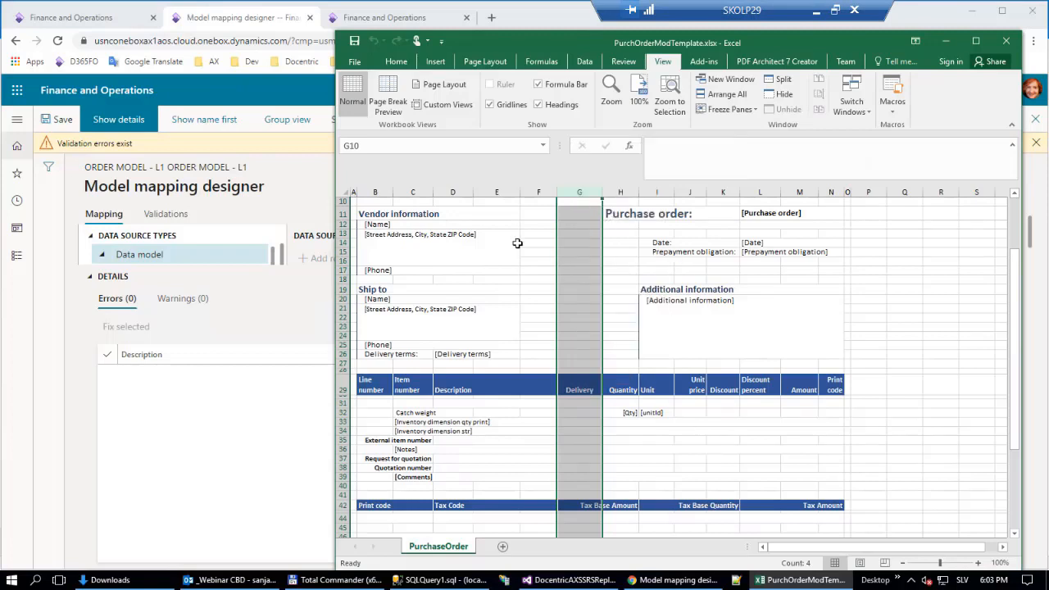
{"action": "left_click", "coordinate": [669, 465]}
{"action": "scroll", "coordinate": [583, 459], "scroll_direction": "down", "scroll_amount": 2}
{"action": "left_click", "coordinate": [575, 426]}
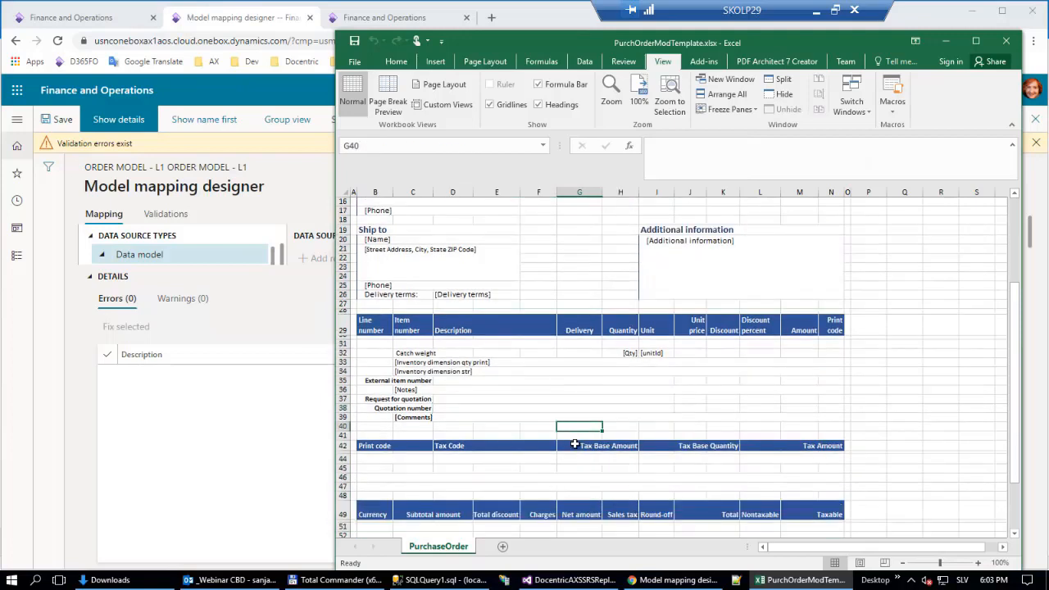
{"action": "left_click", "coordinate": [575, 445]}
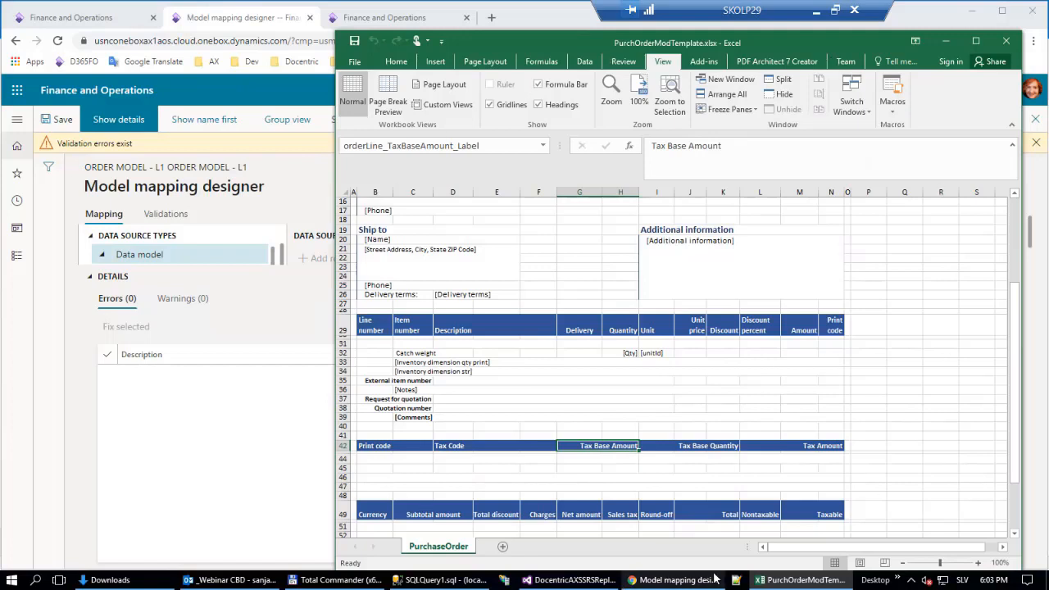
Switch back to Finance and Operations in the browser, leave the model mapping, and open the Purchase order (Excel) format in the designer.
{"action": "left_click", "coordinate": [210, 471]}
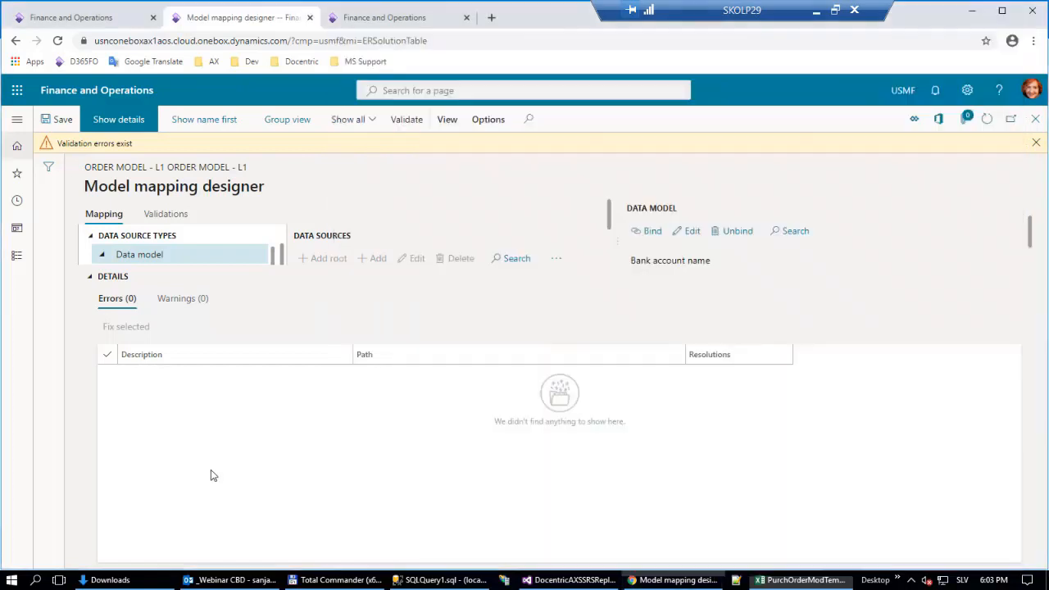
{"action": "key", "text": "Escape"}
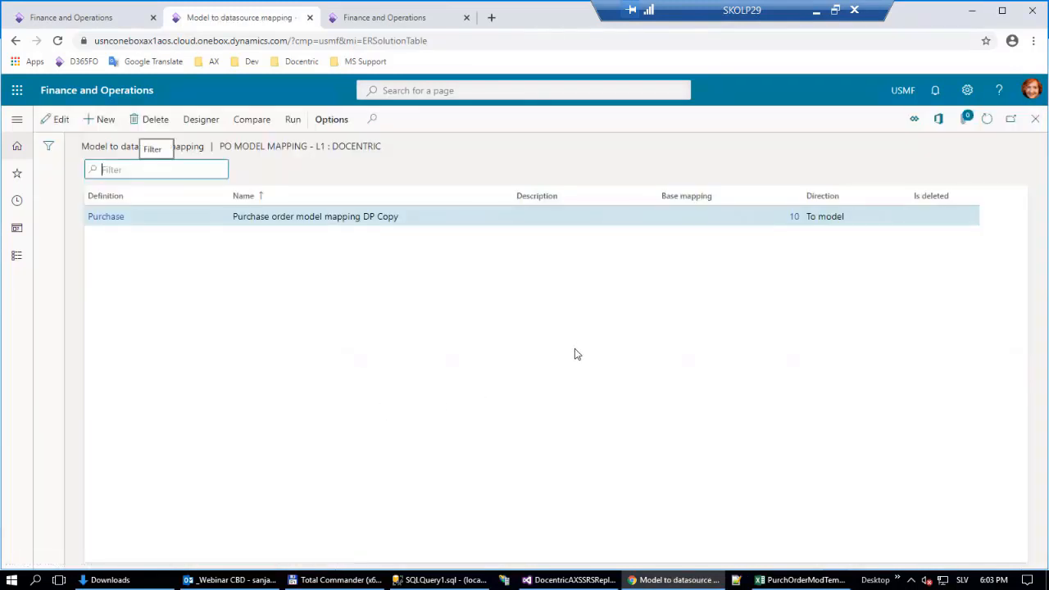
{"action": "key", "text": "Escape"}
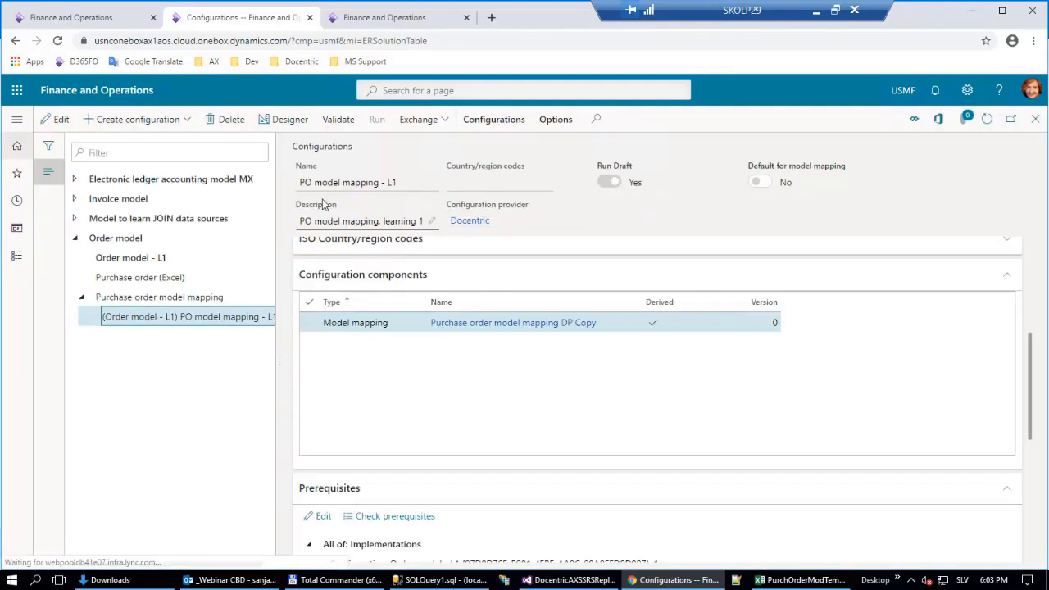
{"action": "left_click", "coordinate": [136, 277]}
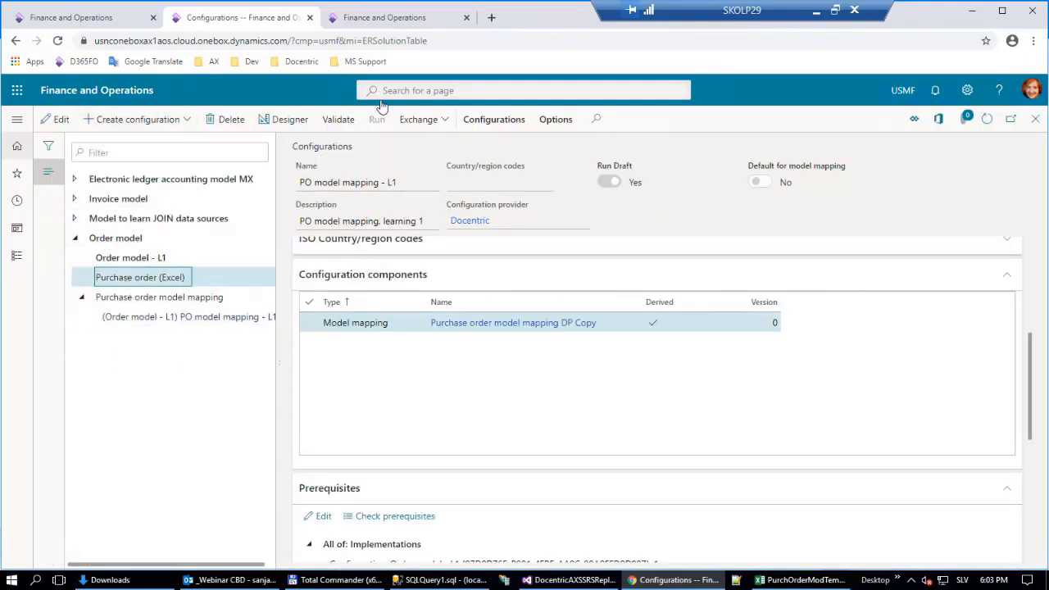
{"action": "left_click", "coordinate": [283, 119]}
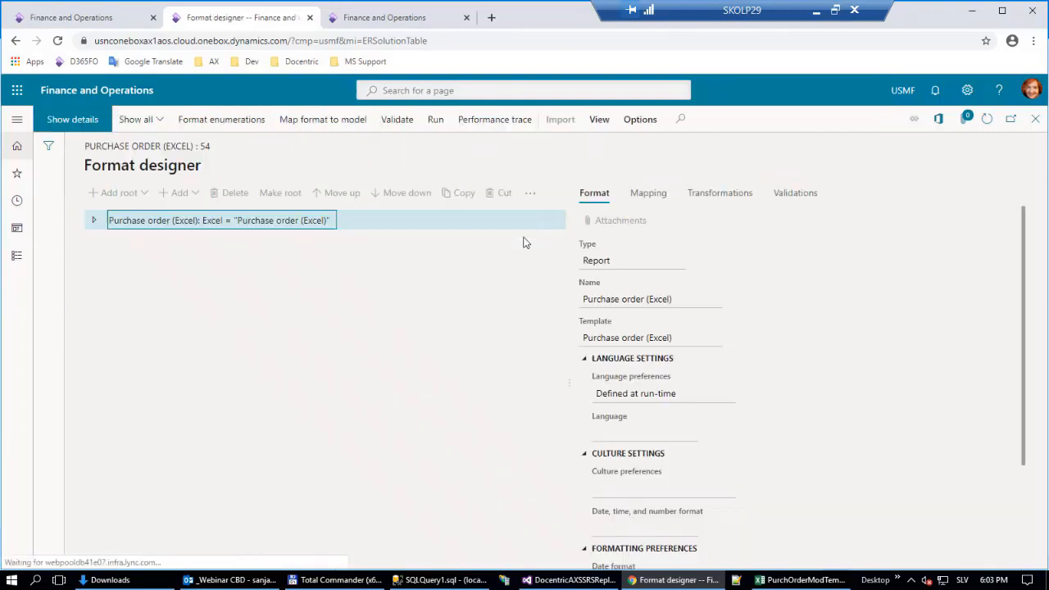
Expand the format tree down to the child ranges of purchOrder and backOrder under the PurchaseOrder sheet.
{"action": "left_click", "coordinate": [101, 220]}
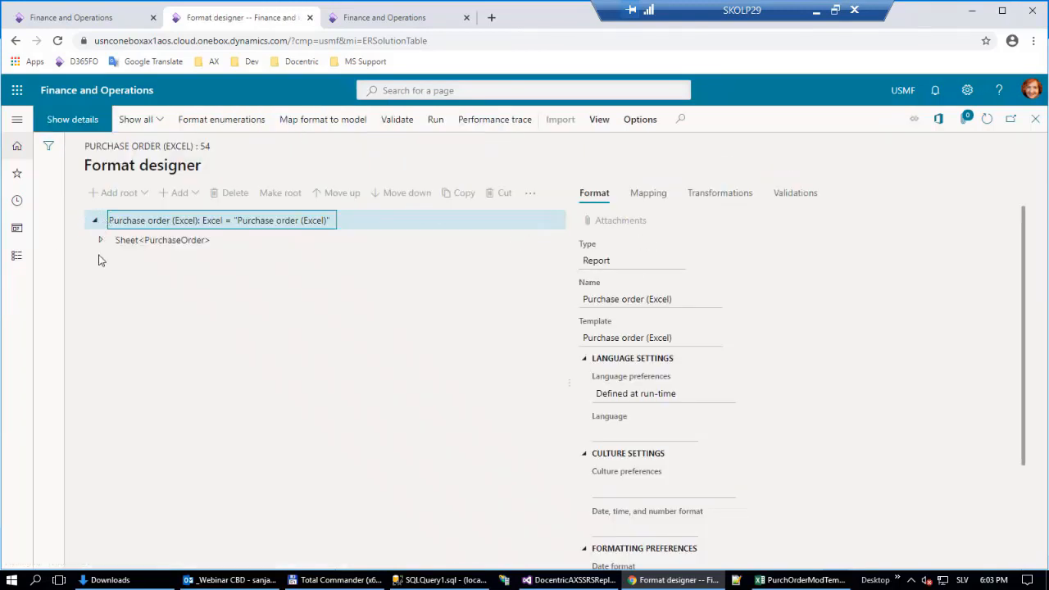
{"action": "left_click", "coordinate": [102, 240]}
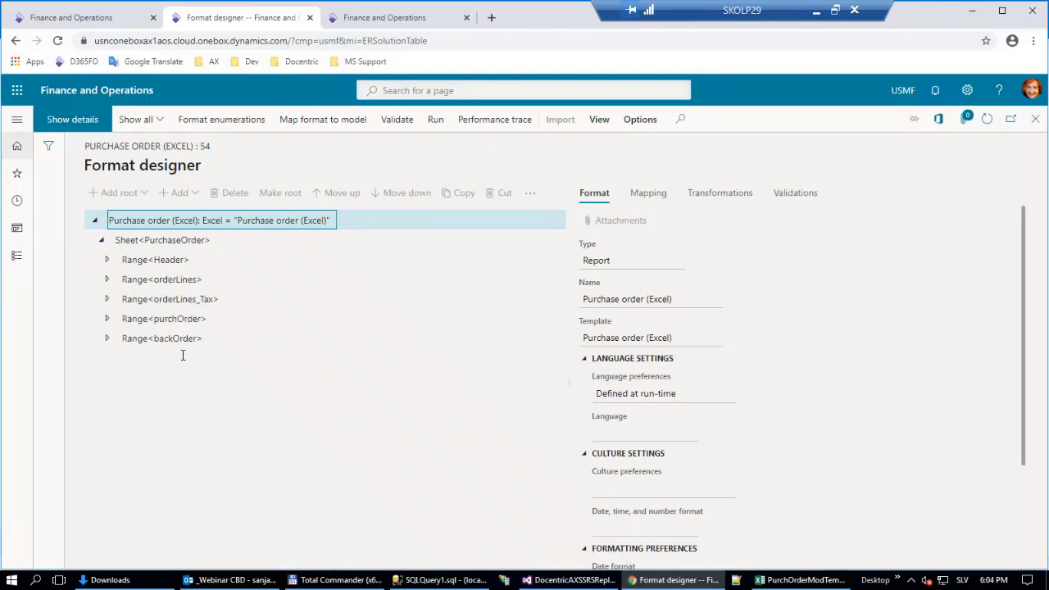
{"action": "left_click", "coordinate": [107, 338]}
{"action": "left_click", "coordinate": [106, 318]}
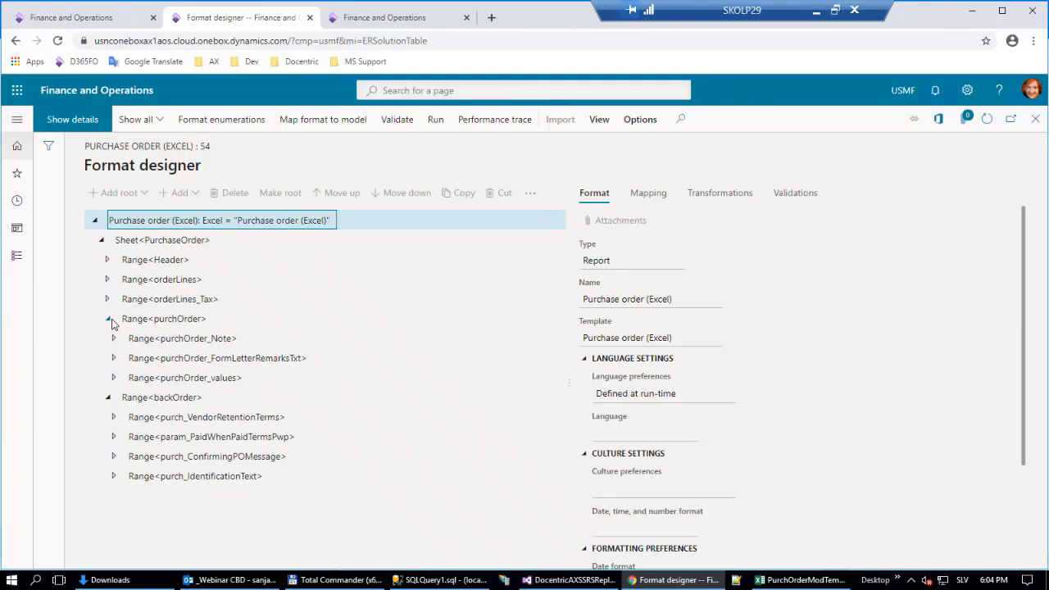
Examine the purchOrder range's format properties and mapping, and the Enabled condition of the purchOrder_values range.
{"action": "left_click", "coordinate": [207, 322]}
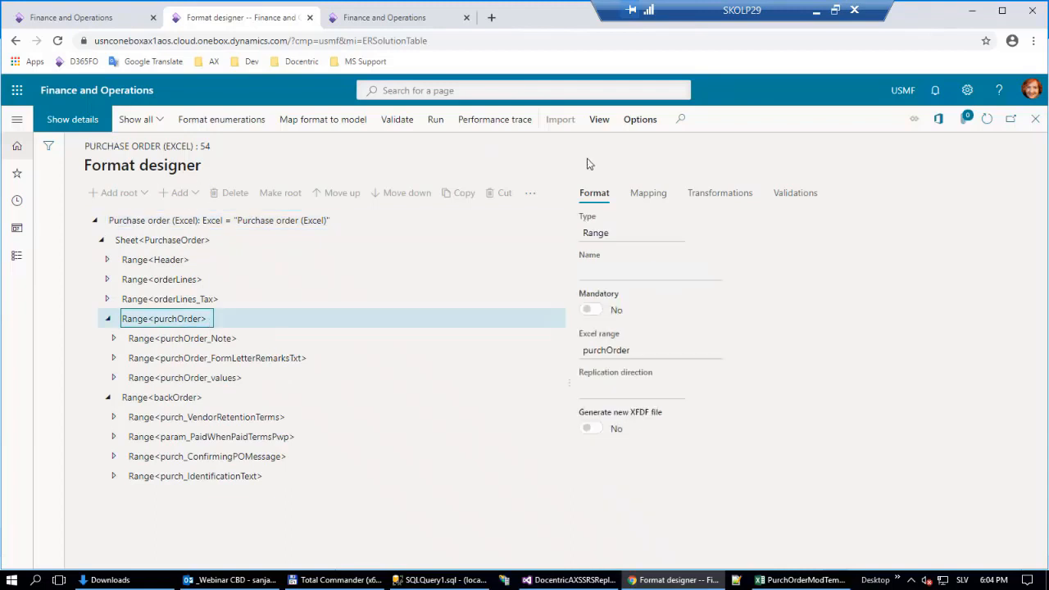
{"action": "left_click", "coordinate": [655, 197]}
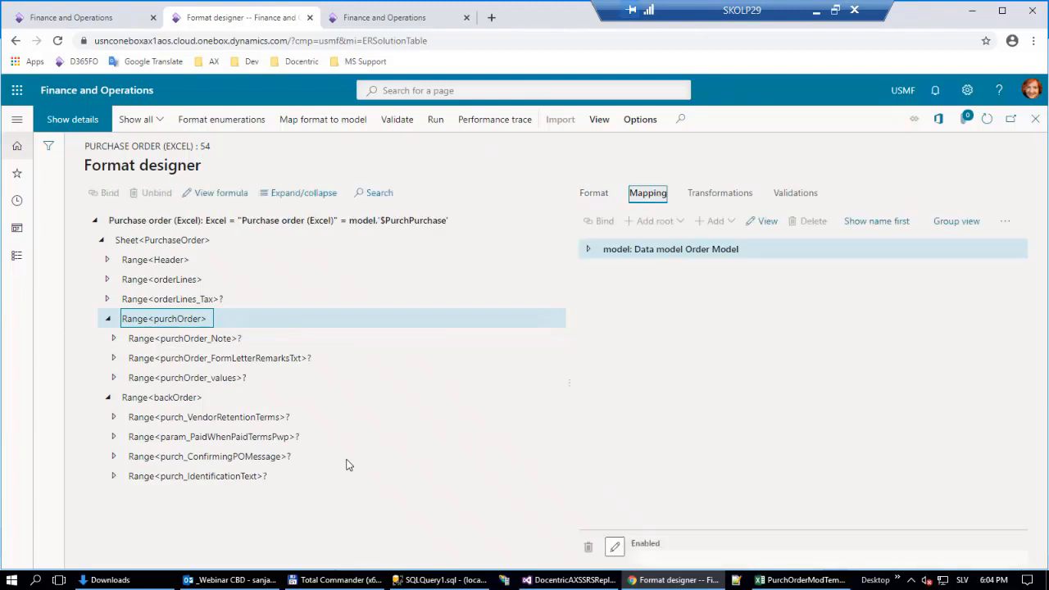
{"action": "left_click", "coordinate": [596, 196]}
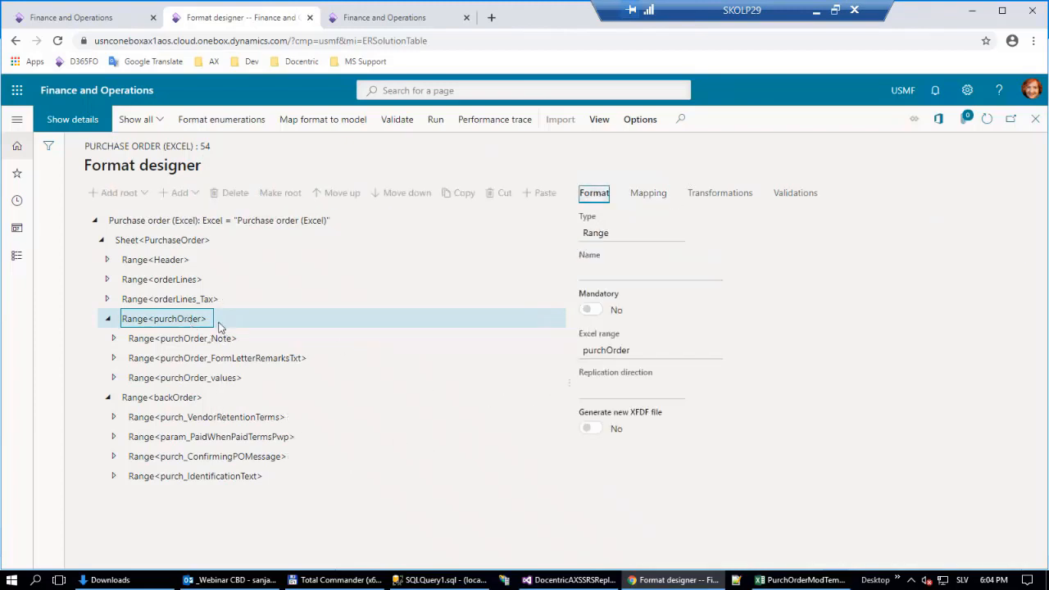
{"action": "left_click", "coordinate": [661, 196]}
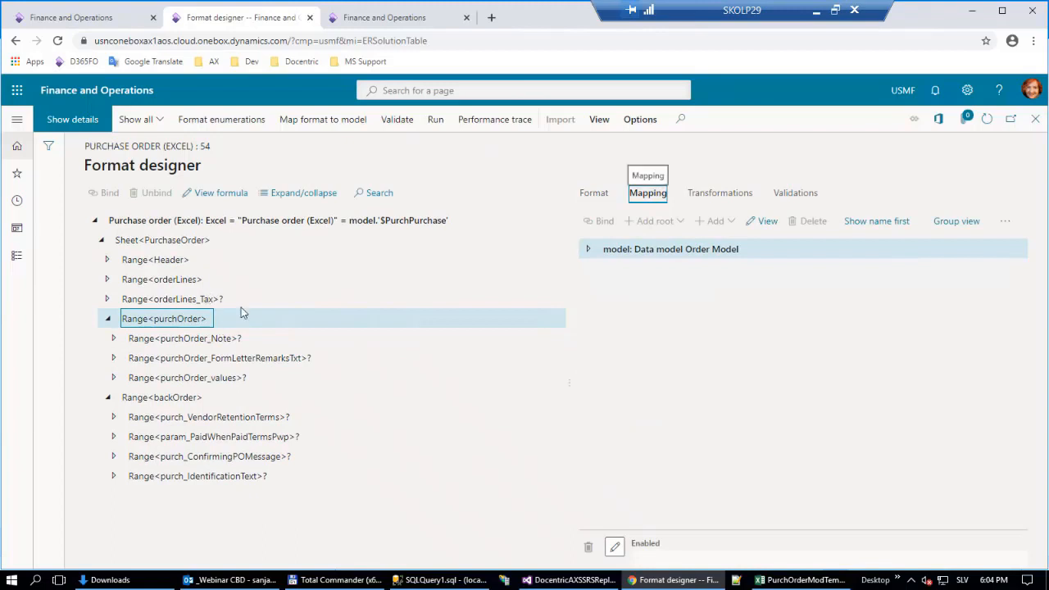
{"action": "left_click", "coordinate": [189, 377]}
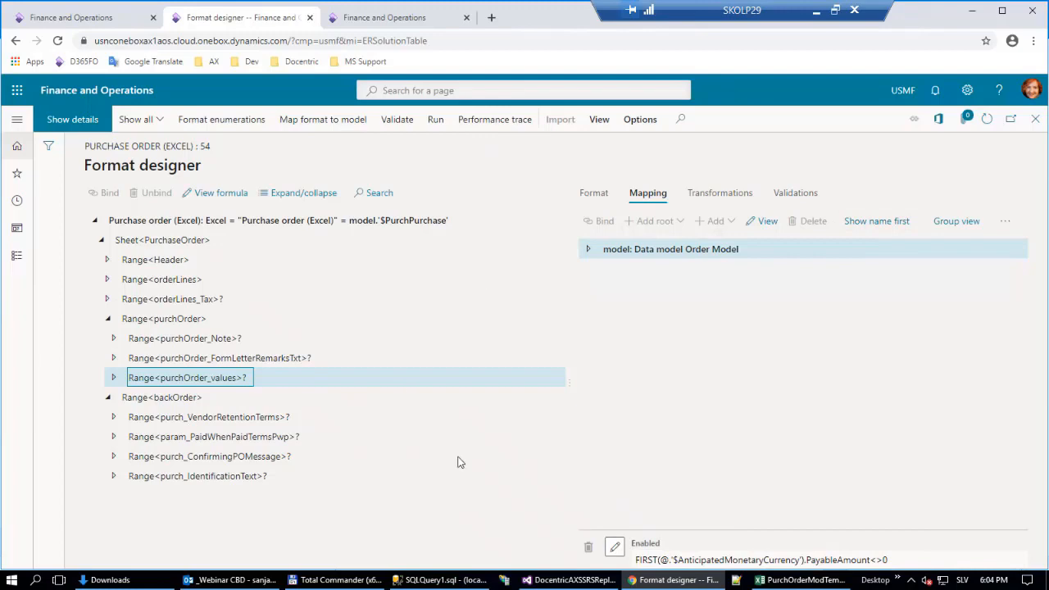
{"action": "left_click", "coordinate": [805, 580]}
{"action": "left_click", "coordinate": [806, 579]}
Close the purchase order format and open the Project invoice (Excel) format under Invoice model in the designer.
{"action": "key", "text": "Escape"}
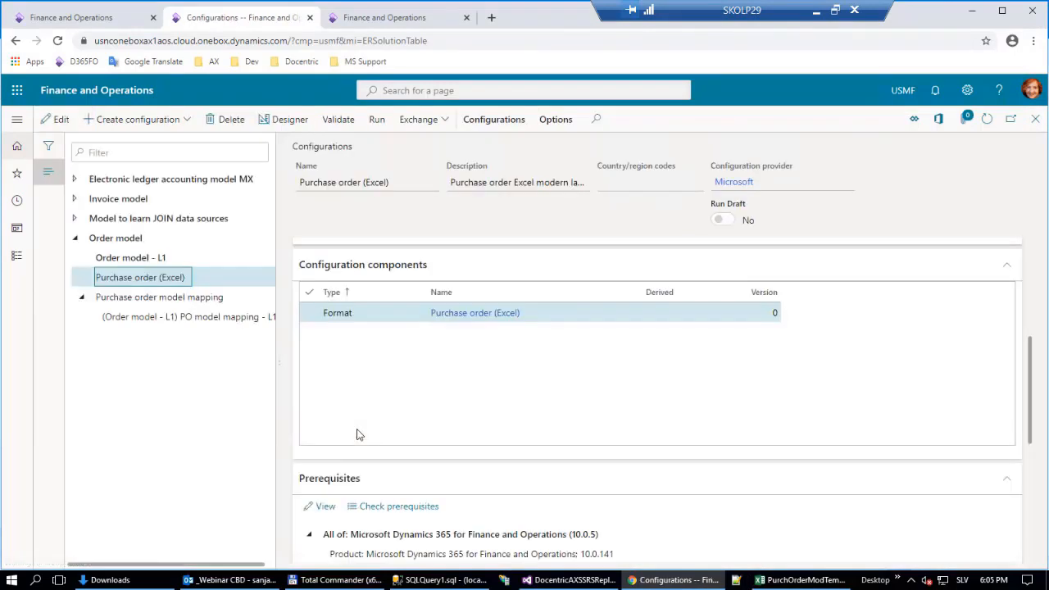
{"action": "left_click", "coordinate": [75, 199]}
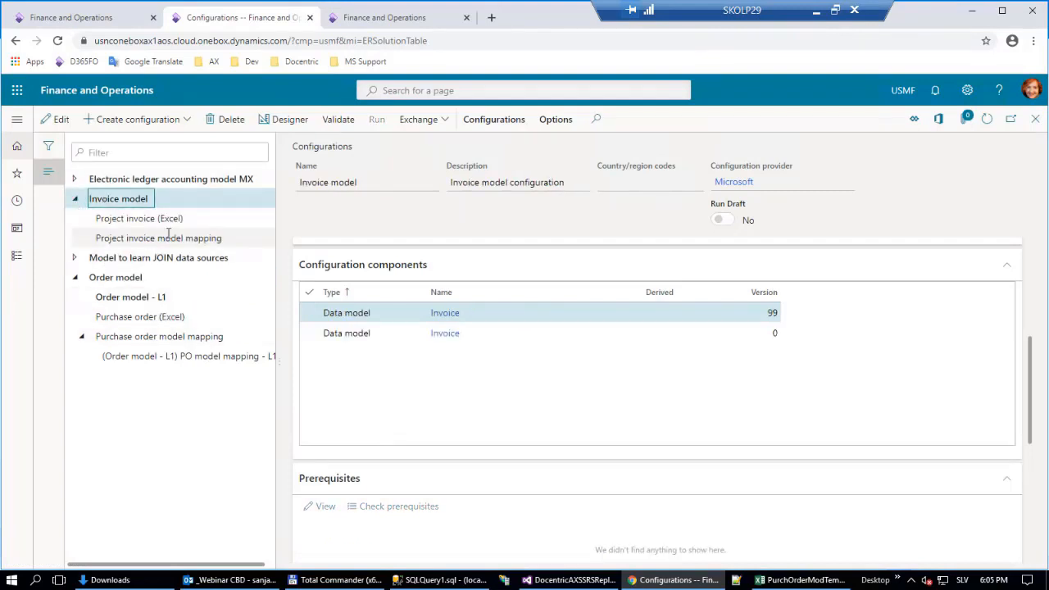
{"action": "left_click", "coordinate": [168, 238]}
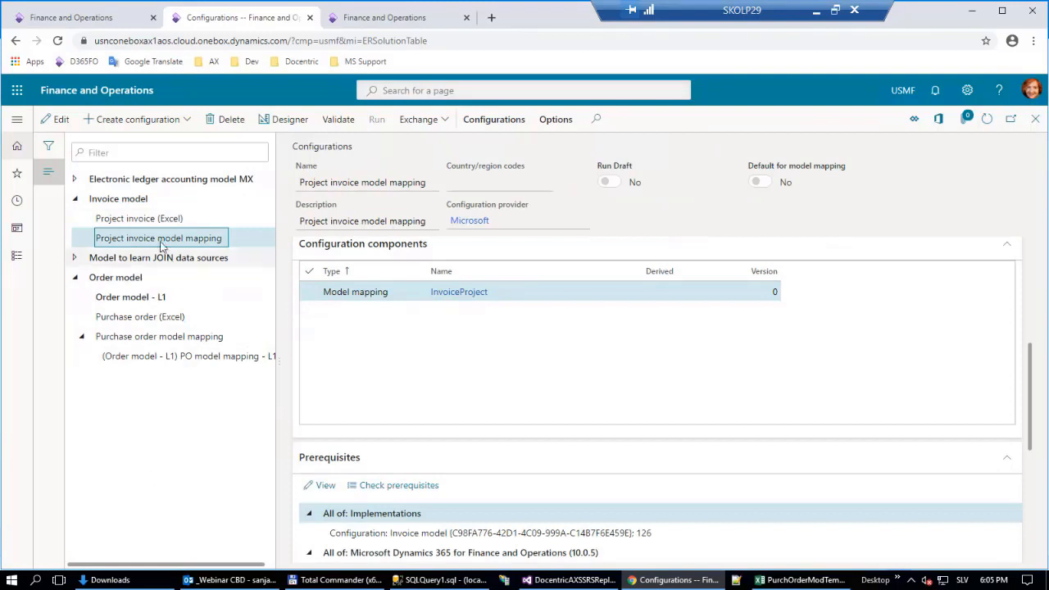
{"action": "left_click", "coordinate": [141, 218]}
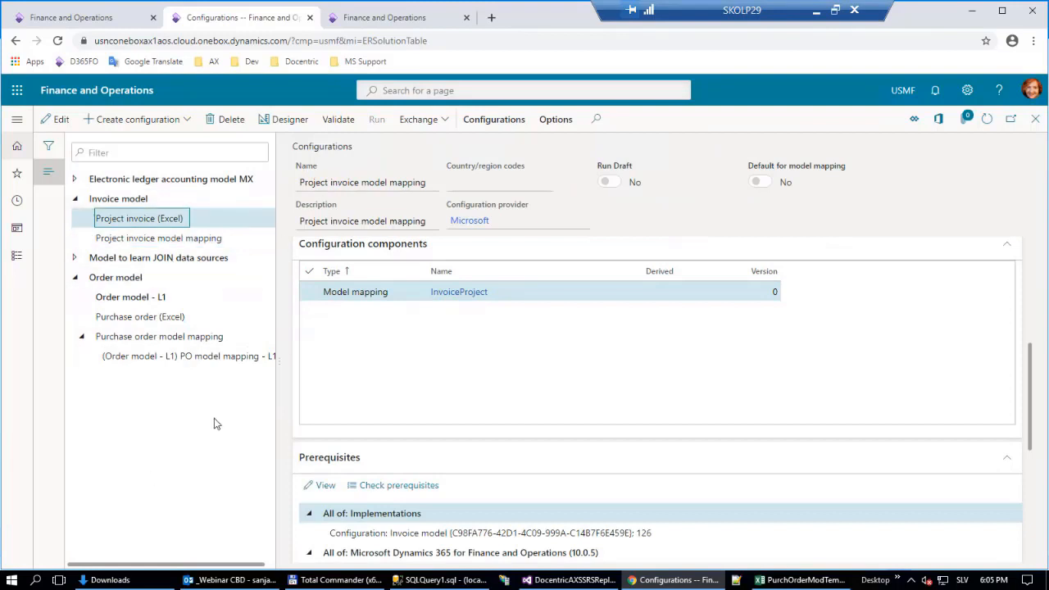
{"action": "left_click", "coordinate": [283, 119]}
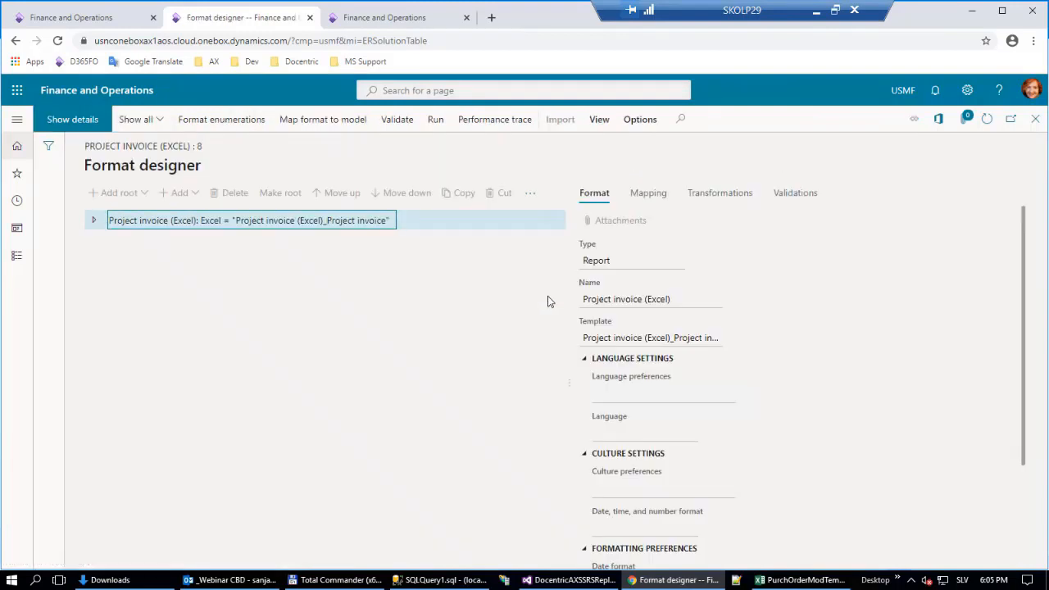
Show the project invoice format's mapping and expand the Invoice data model's sources.
{"action": "left_click", "coordinate": [653, 193]}
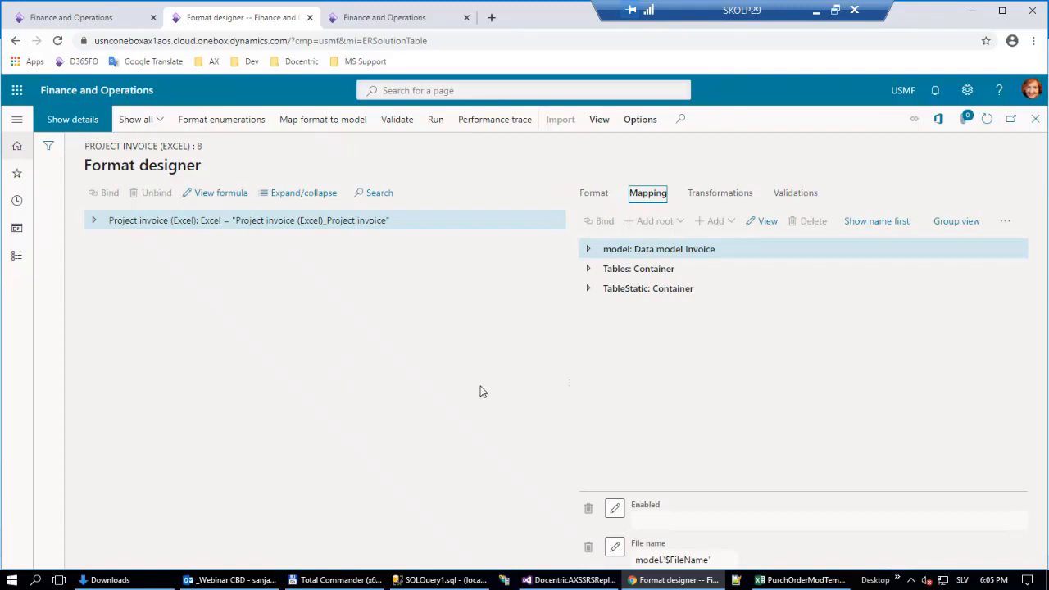
{"action": "left_click", "coordinate": [111, 221]}
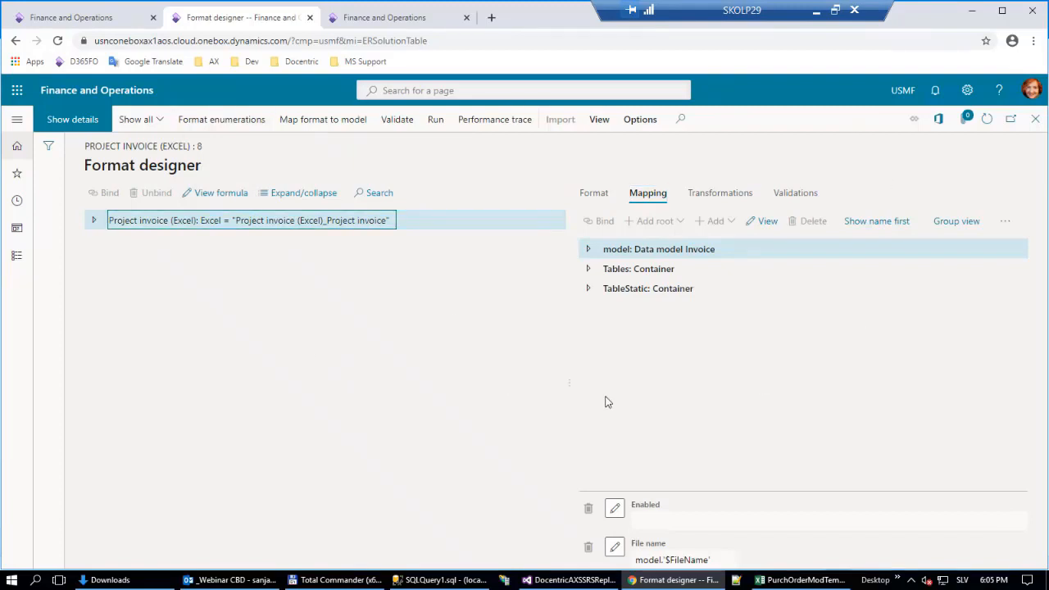
{"action": "left_click", "coordinate": [587, 254]}
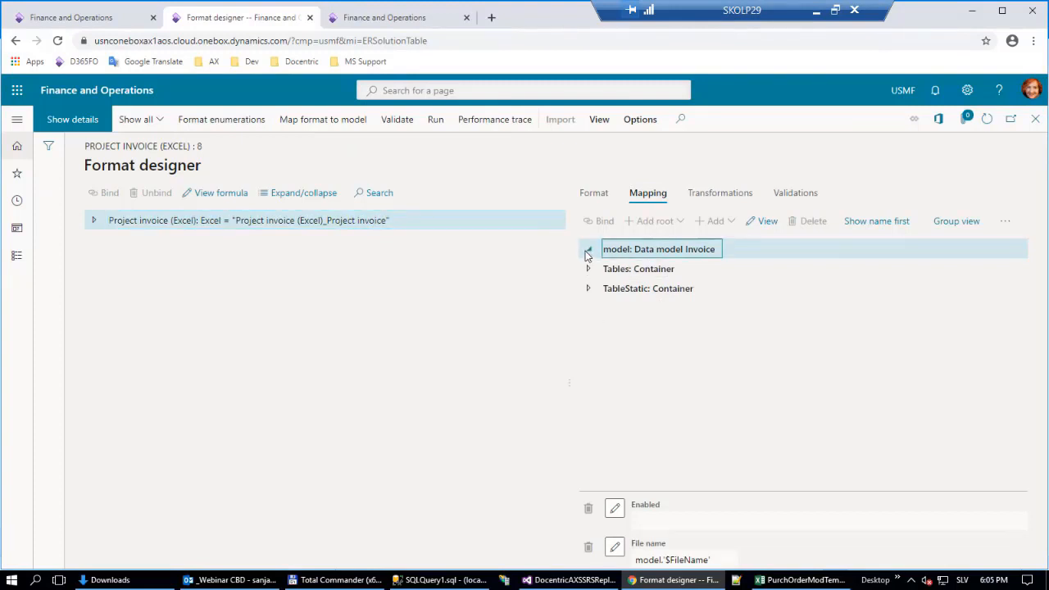
Examine the full formula of the $ProjectList calculated field, and close its properties.
{"action": "left_click", "coordinate": [749, 386]}
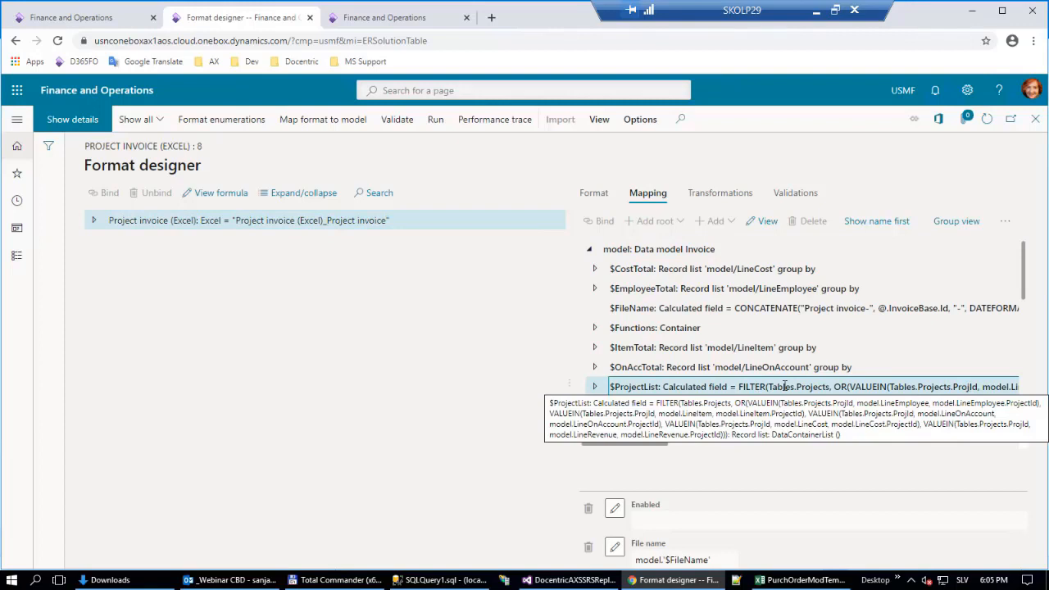
{"action": "left_click", "coordinate": [761, 222]}
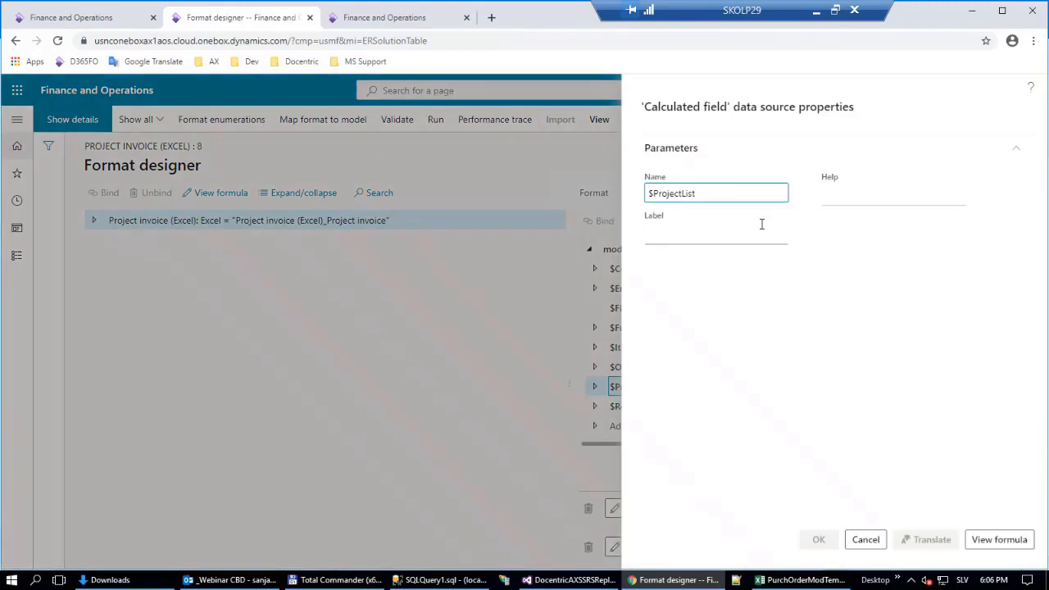
{"action": "left_click", "coordinate": [1020, 537]}
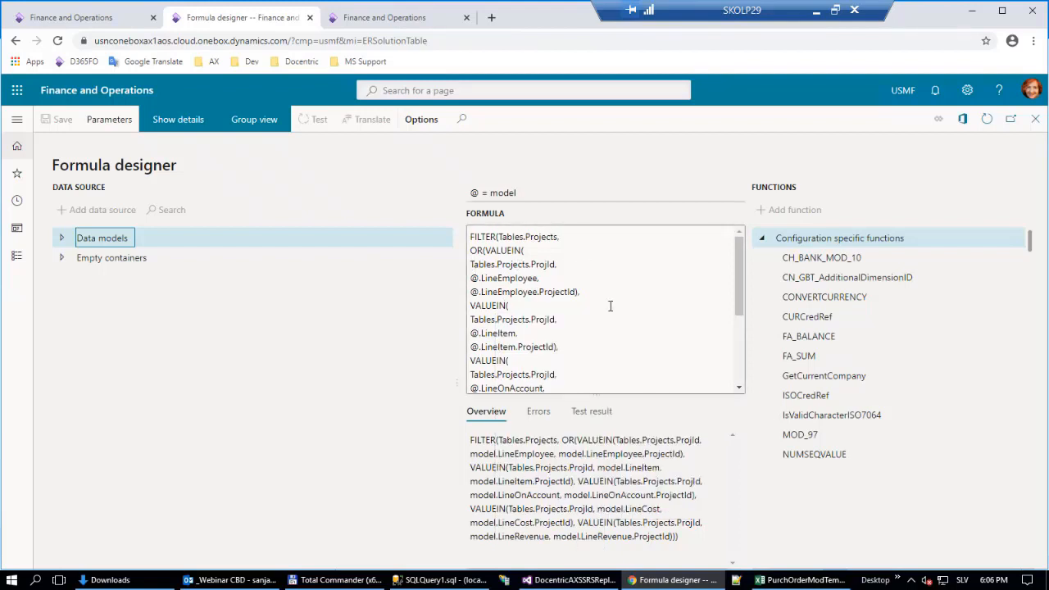
{"action": "left_click_drag", "start_coordinate": [735, 267], "coordinate": [737, 337]}
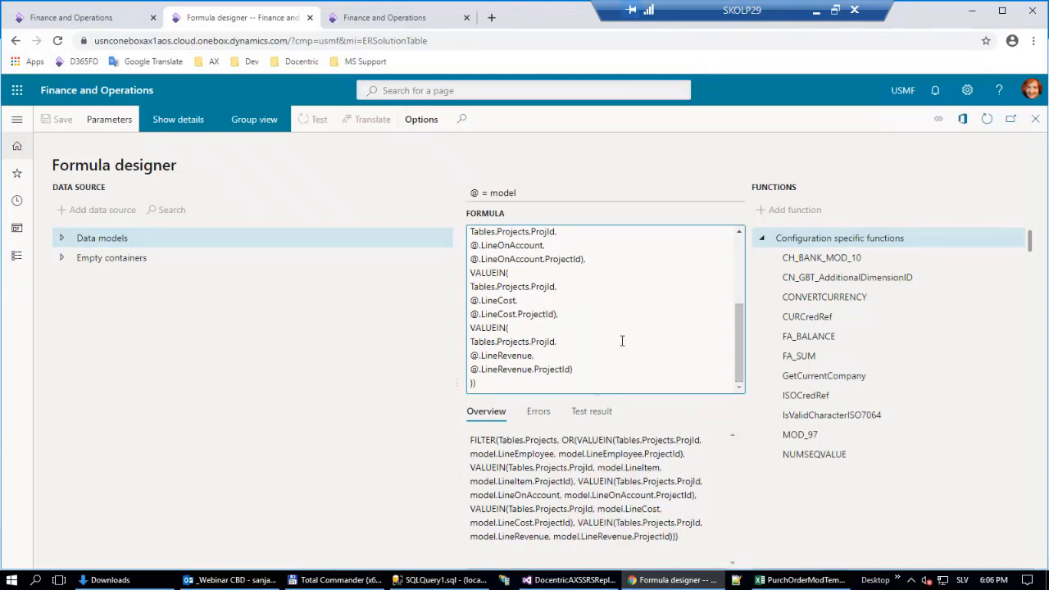
{"action": "key", "text": "Escape"}
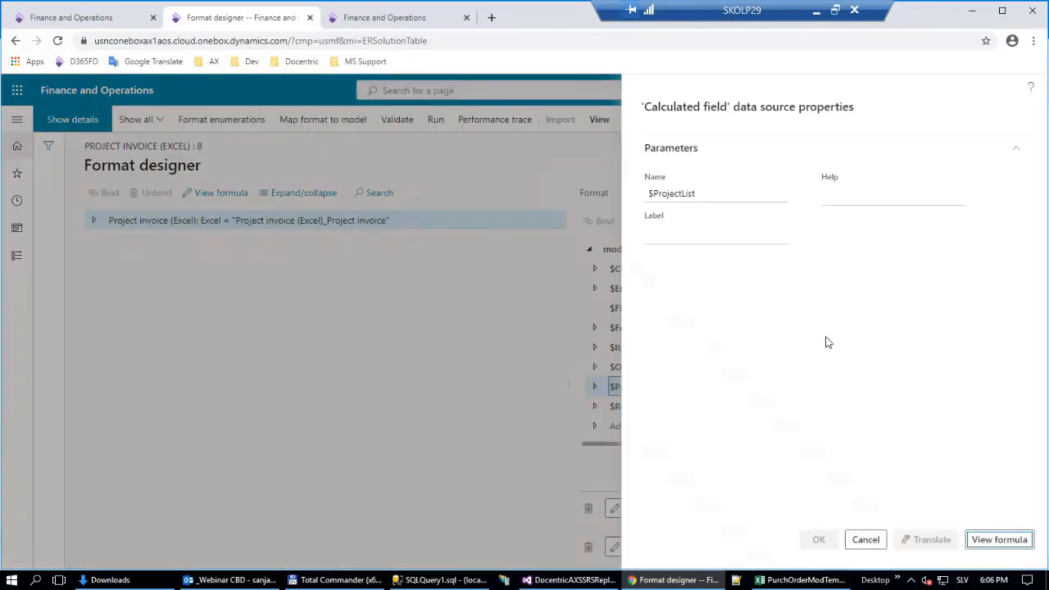
{"action": "key", "text": "Escape"}
Expand $ProjectList and examine the grouping and aggregation parameters of $CostGroupByProject.
{"action": "left_click", "coordinate": [595, 387]}
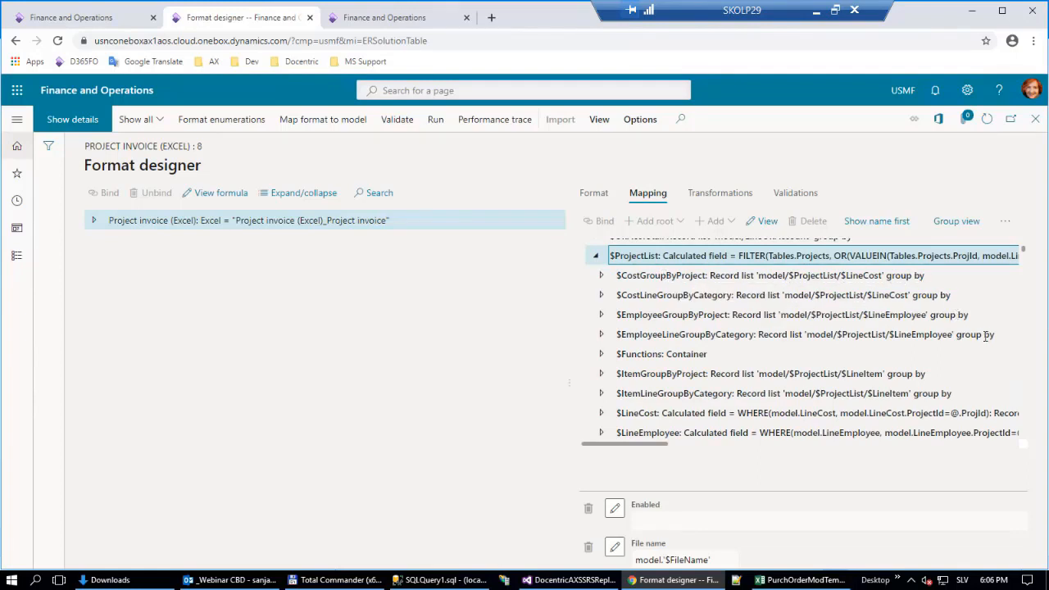
{"action": "left_click", "coordinate": [681, 276]}
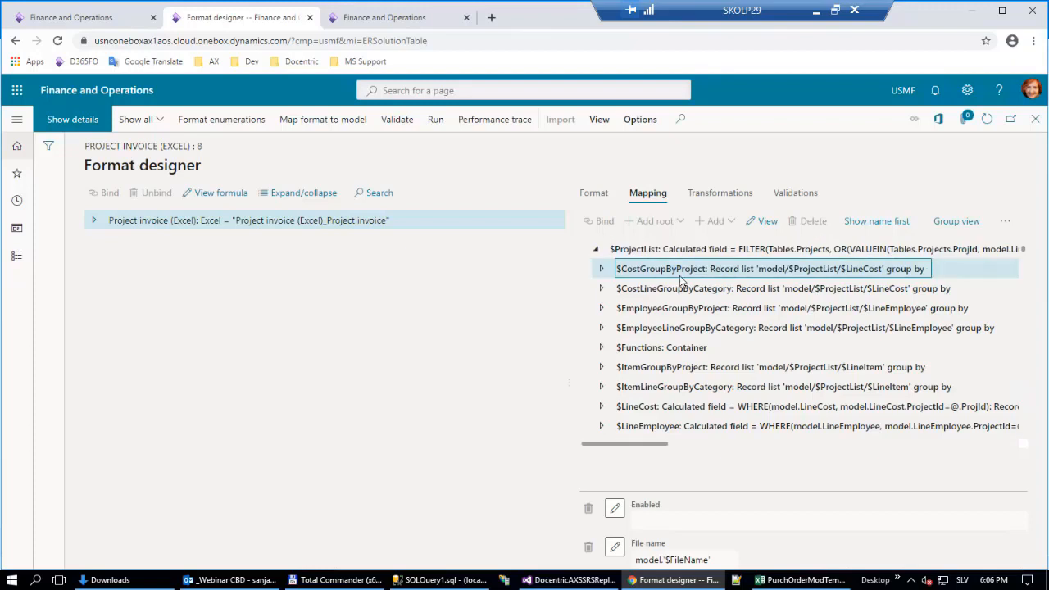
{"action": "scroll", "coordinate": [685, 371], "scroll_direction": "up", "scroll_amount": 1}
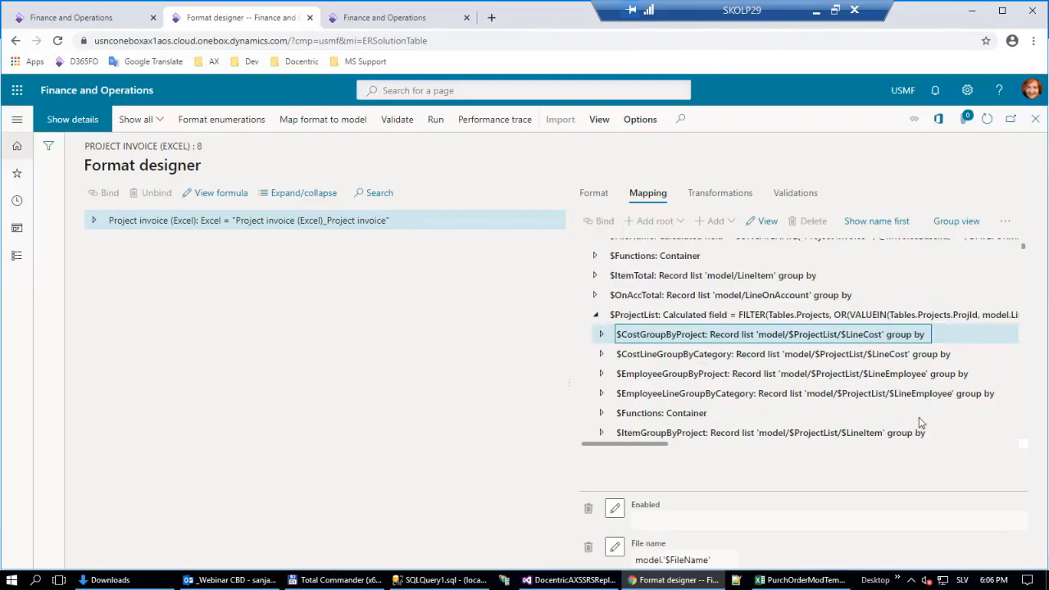
{"action": "left_click", "coordinate": [768, 221]}
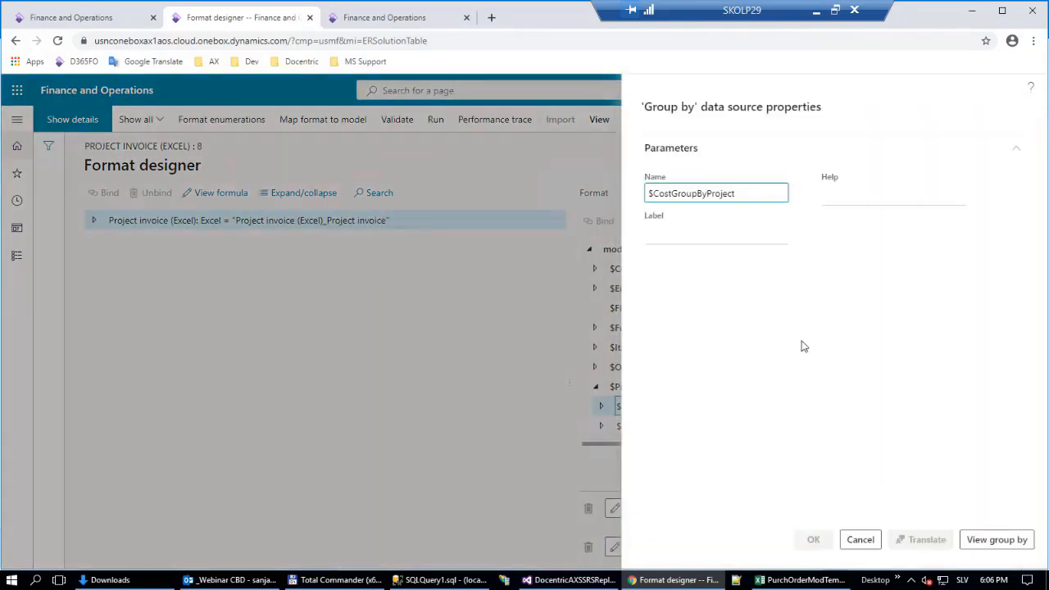
{"action": "left_click", "coordinate": [995, 539]}
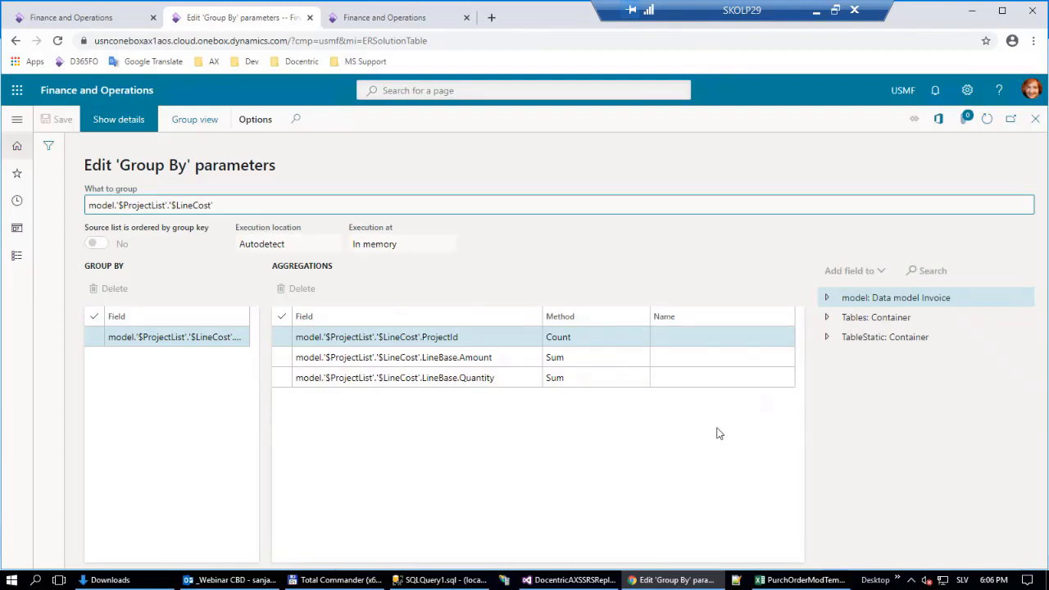
{"action": "key", "text": "Escape"}
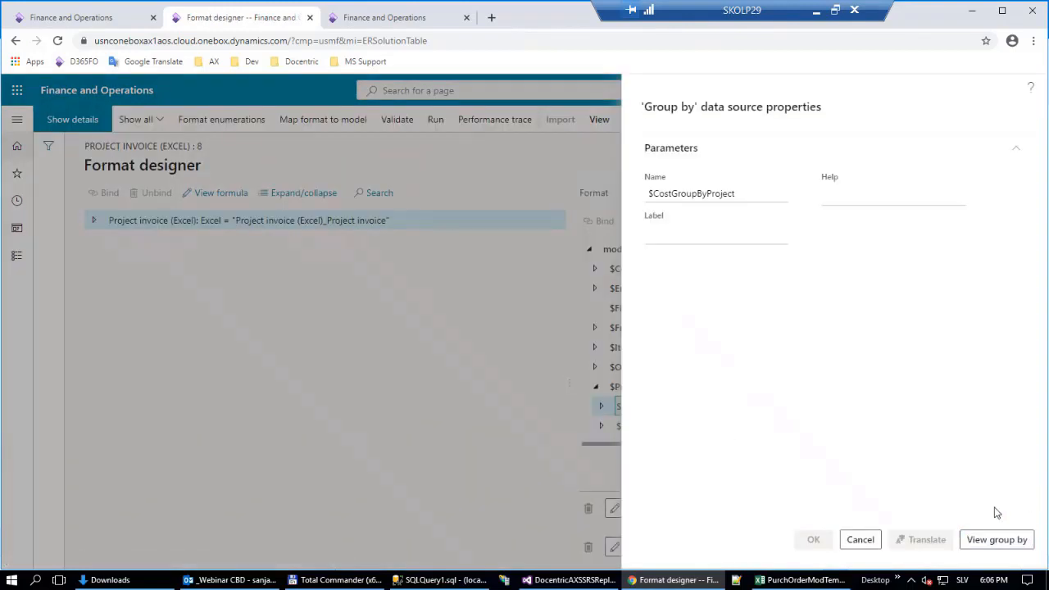
{"action": "key", "text": "Escape"}
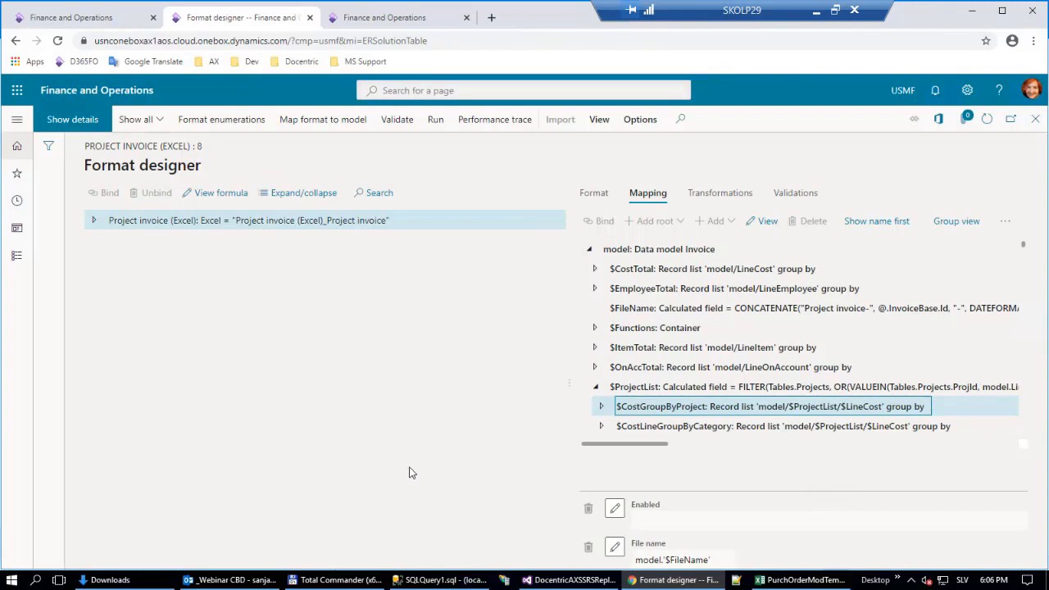